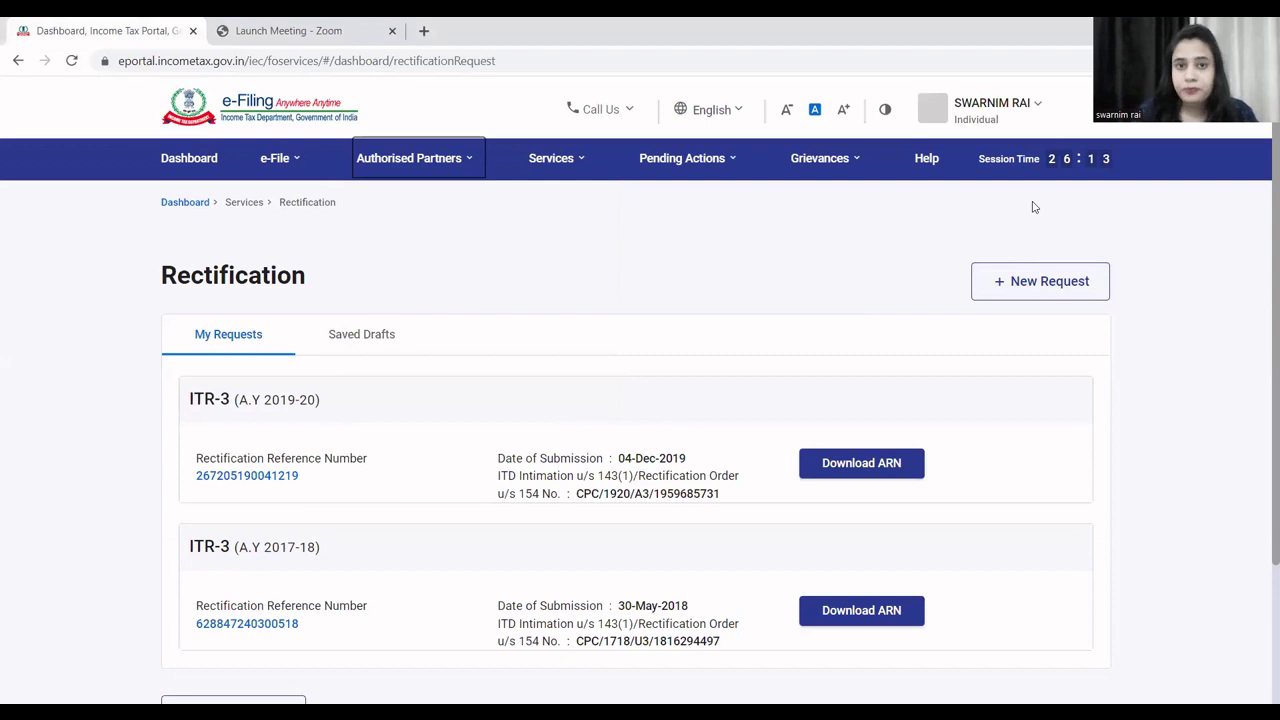
Open the Rectification service page of the e-filing portal
{"action": "left_click", "coordinate": [548, 158]}
{"action": "left_click", "coordinate": [531, 246]}
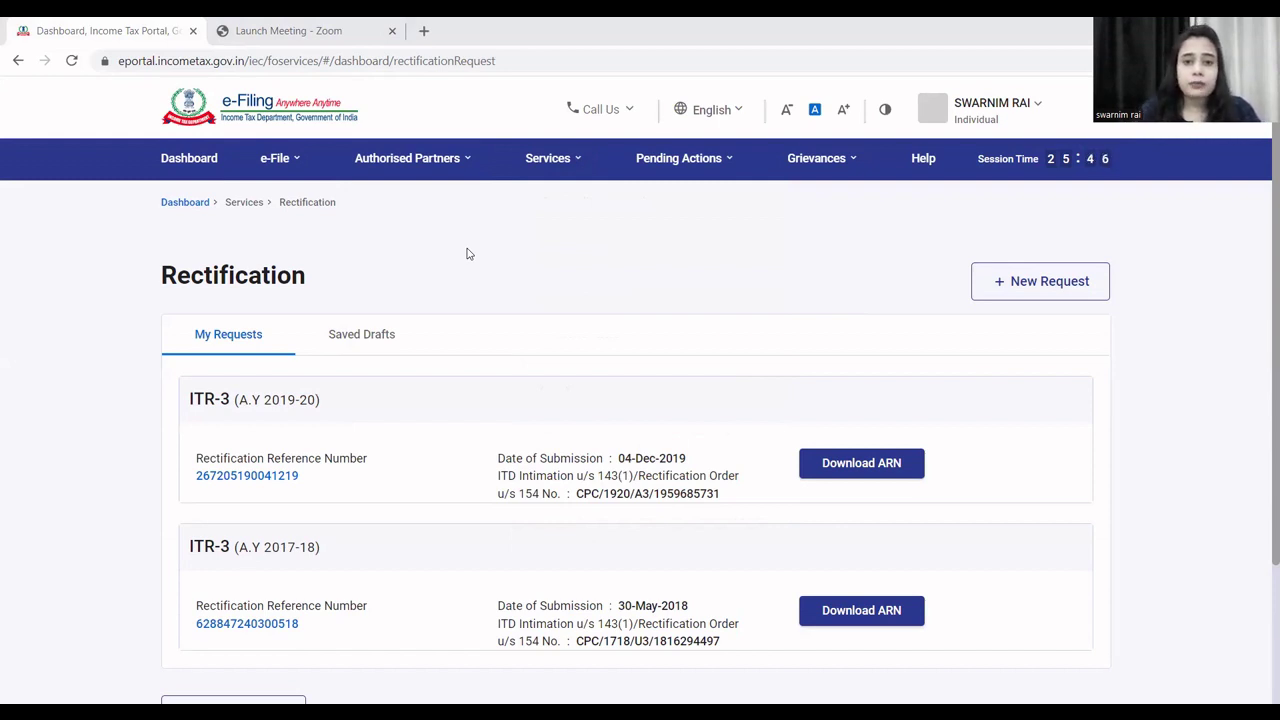
{"action": "left_click", "coordinate": [549, 162]}
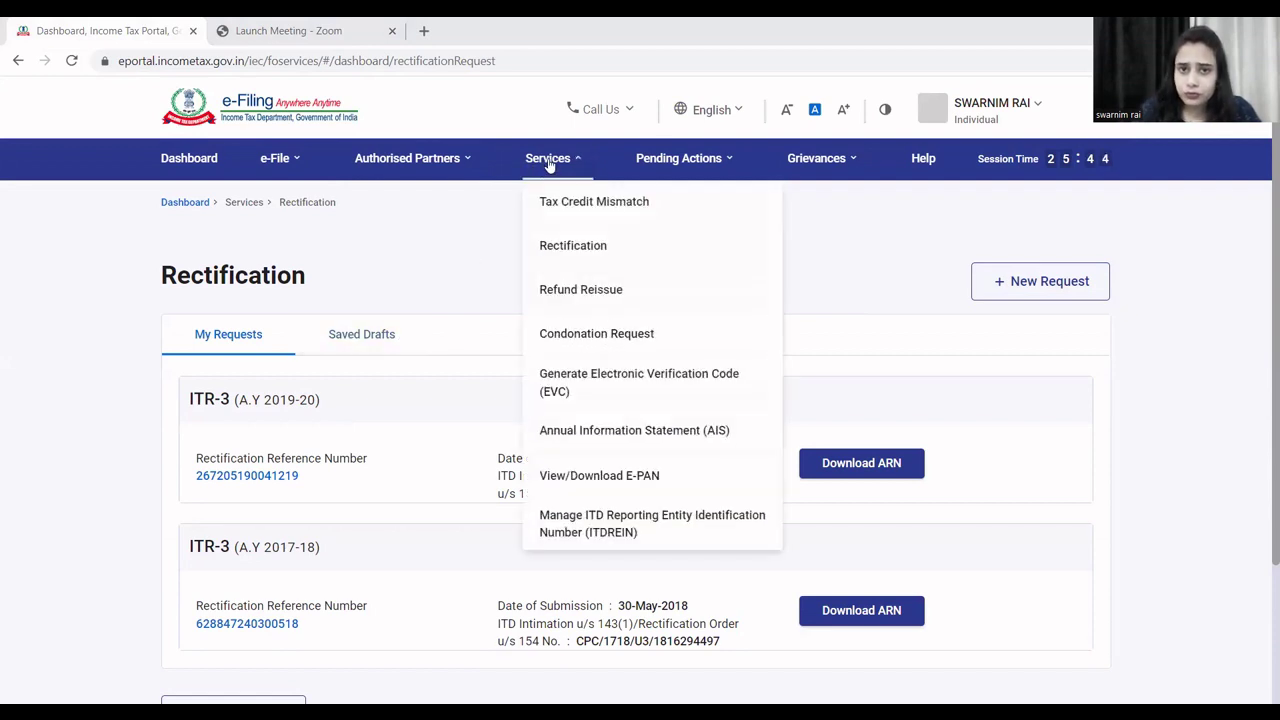
{"action": "left_click", "coordinate": [457, 337]}
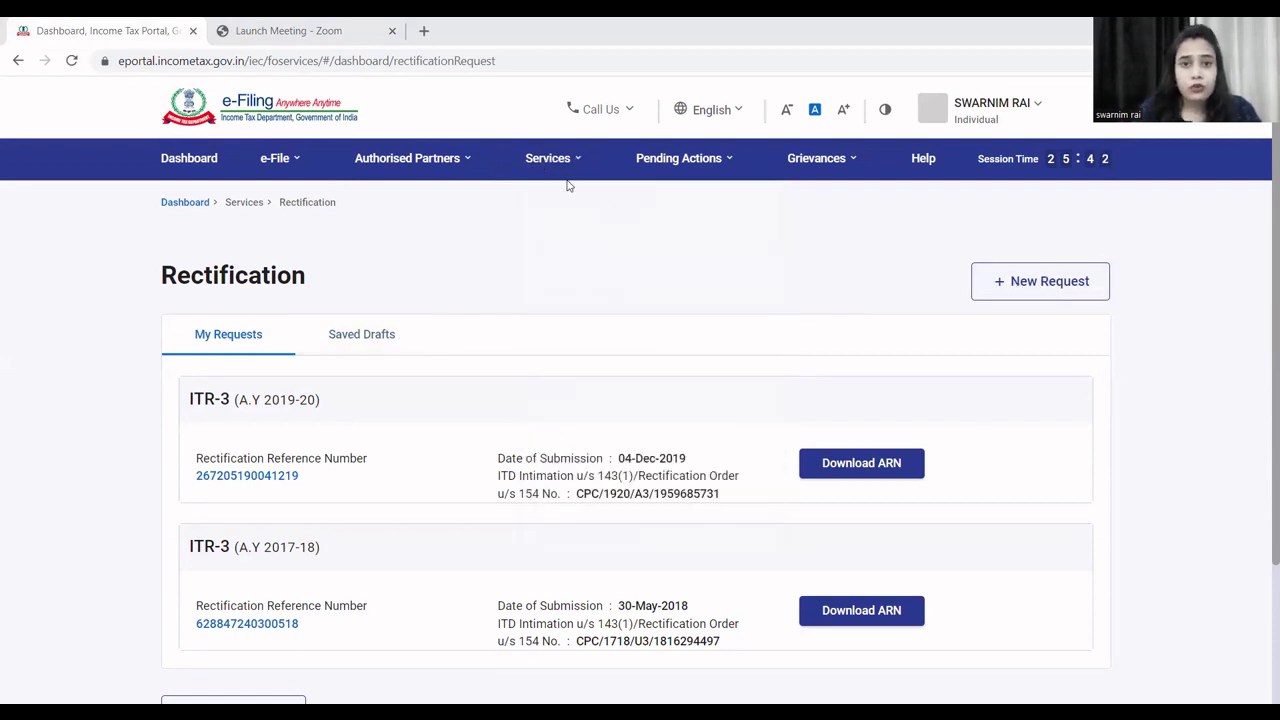
{"action": "left_click", "coordinate": [536, 163]}
{"action": "left_click", "coordinate": [543, 163]}
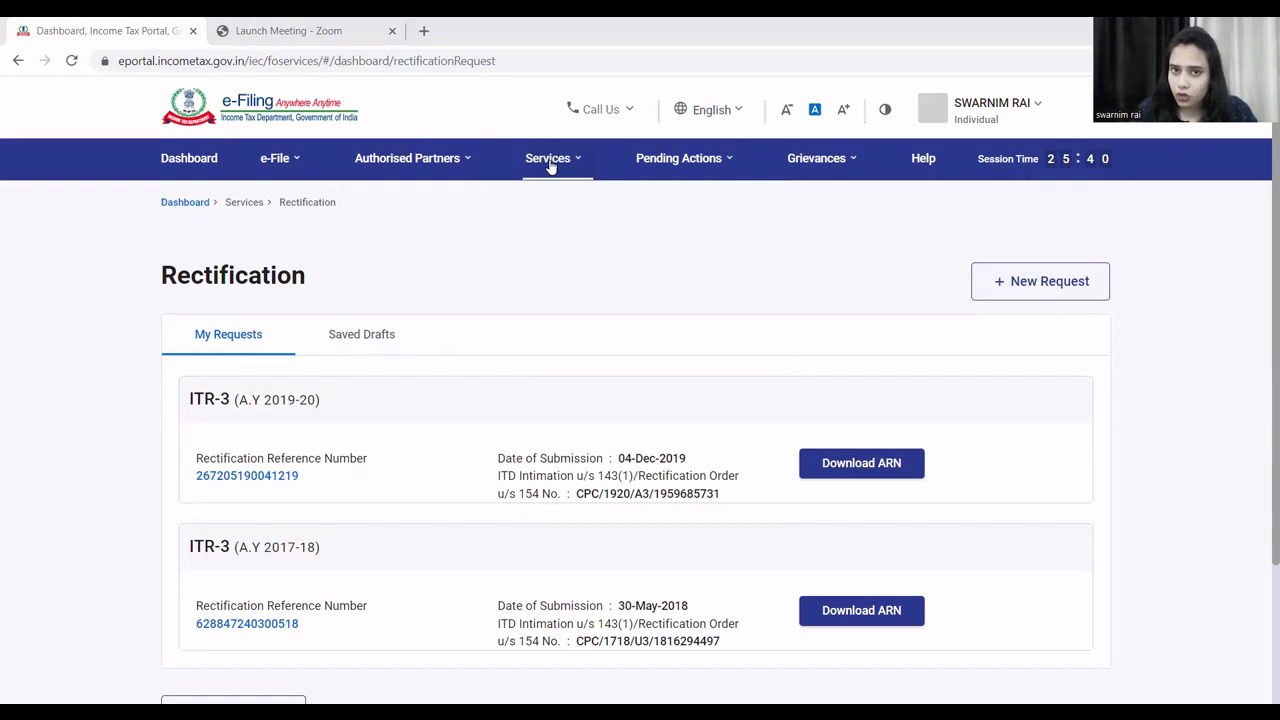
{"action": "left_click", "coordinate": [555, 168]}
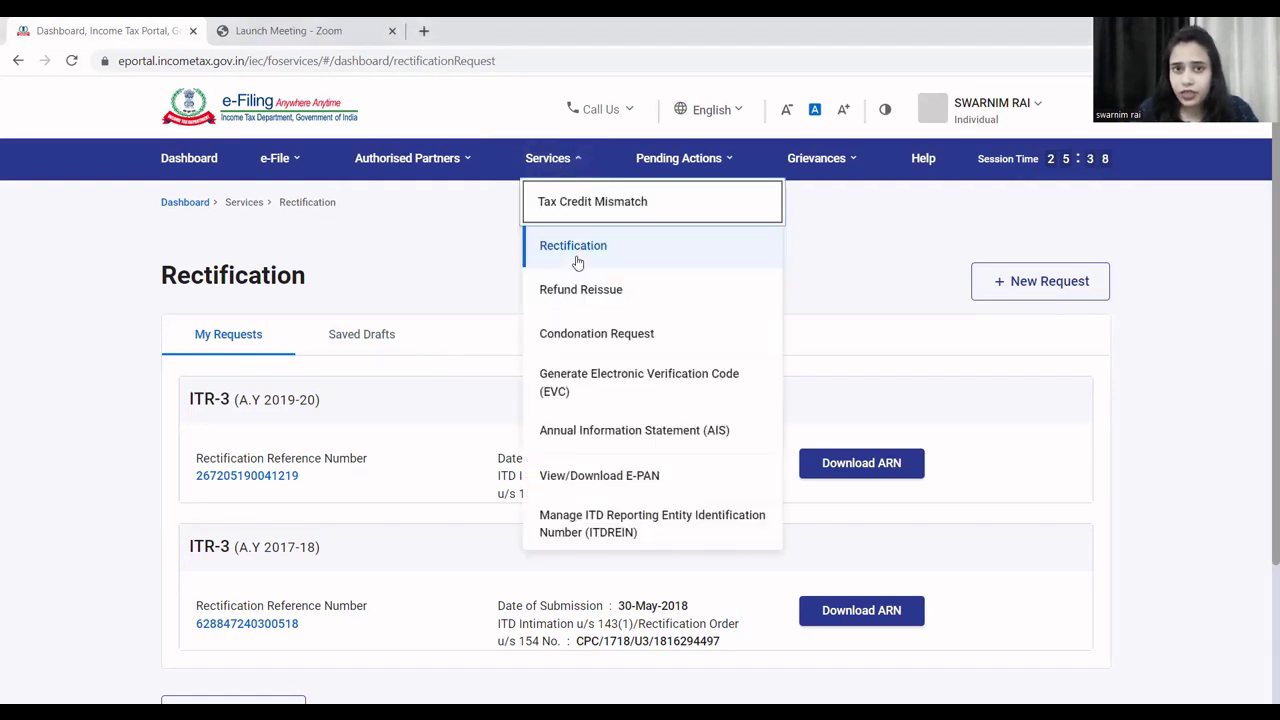
{"action": "left_click", "coordinate": [391, 229]}
Start a new rectification request for an order passed under Income Tax, assessment year 2019-20, and continue to the request types
{"action": "left_click", "coordinate": [1071, 296]}
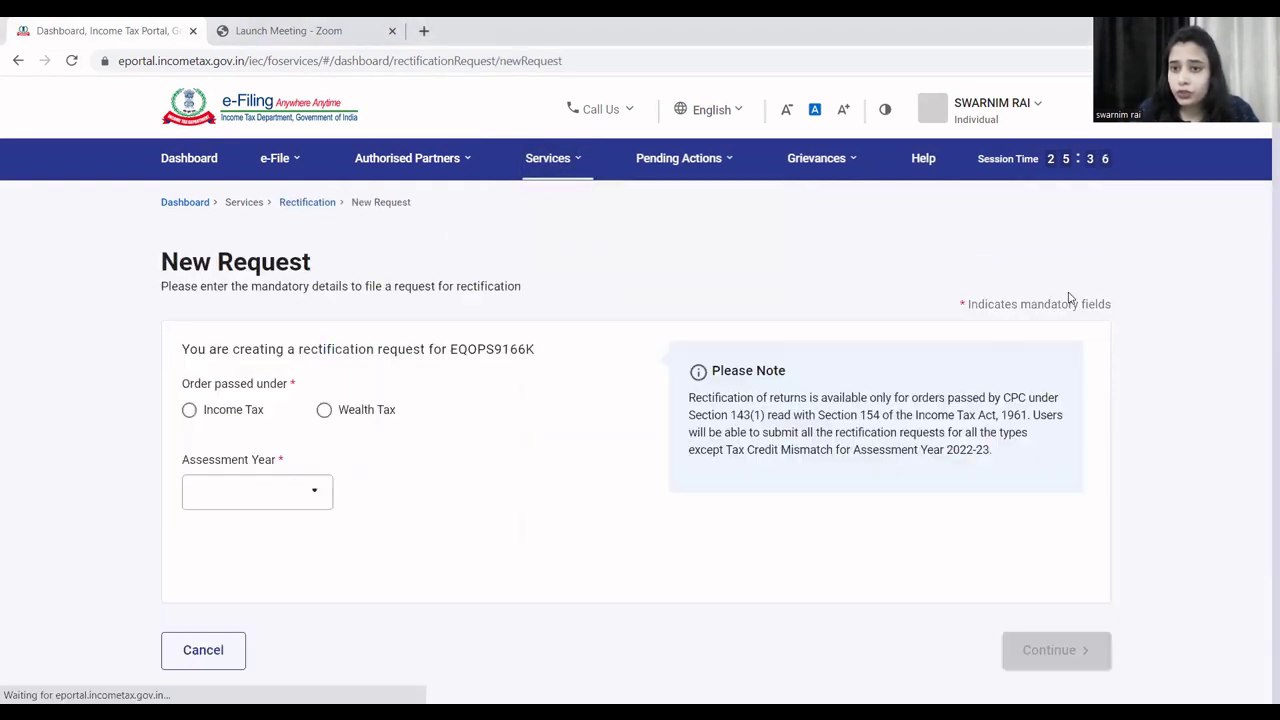
{"action": "left_click", "coordinate": [190, 412]}
{"action": "left_click", "coordinate": [303, 493]}
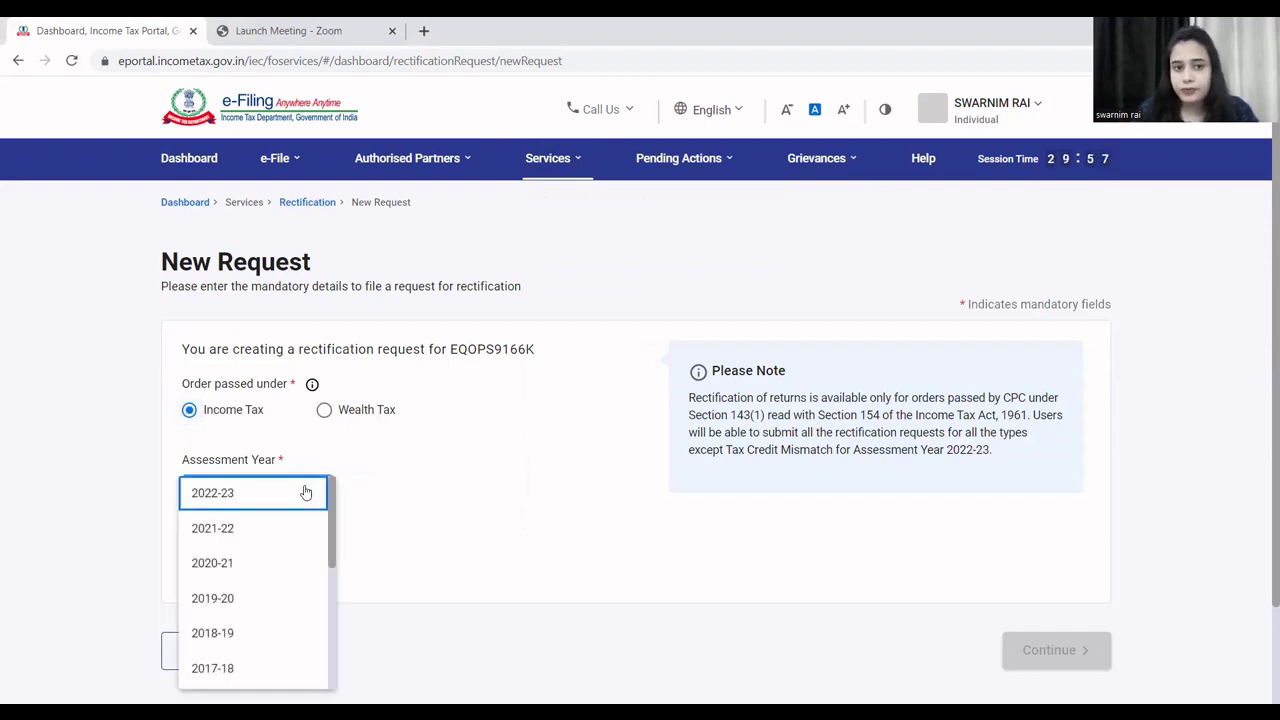
{"action": "left_click", "coordinate": [280, 600]}
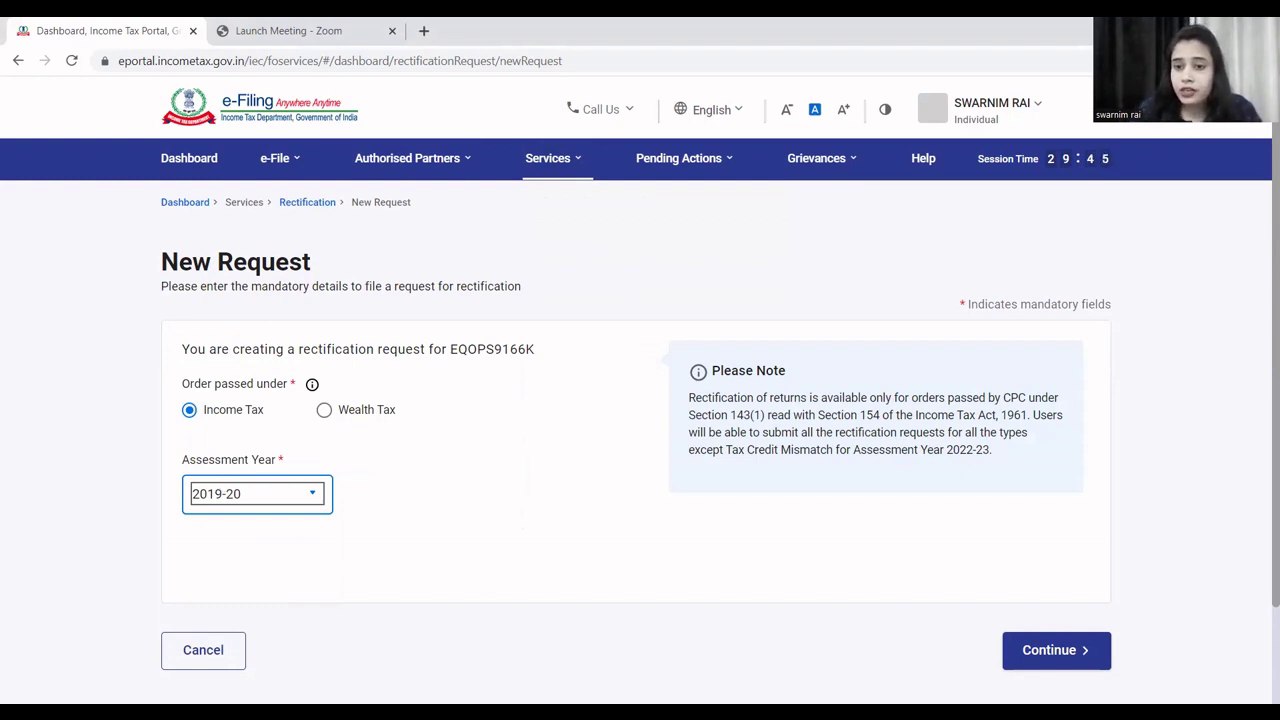
{"action": "left_click", "coordinate": [1060, 652]}
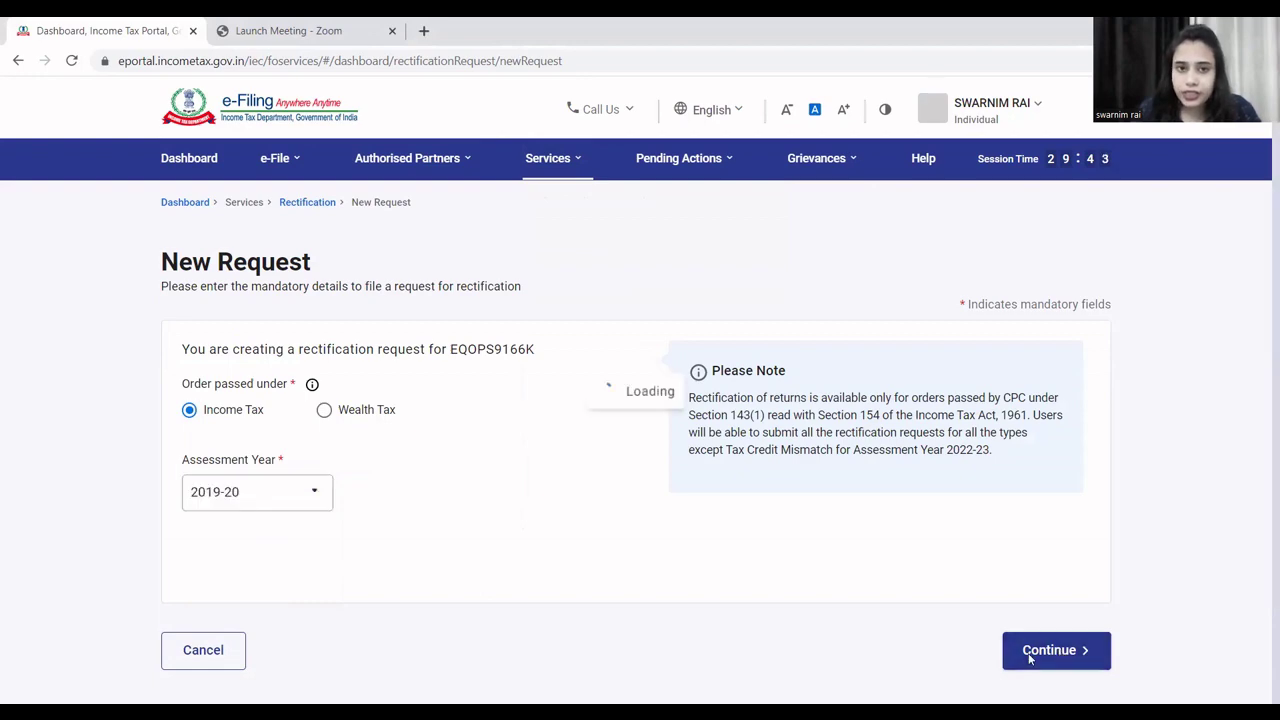
Select Return Data Correction (Offline) as the request type for the rectification
{"action": "scroll", "coordinate": [480, 521], "scroll_direction": "down", "scroll_amount": 5}
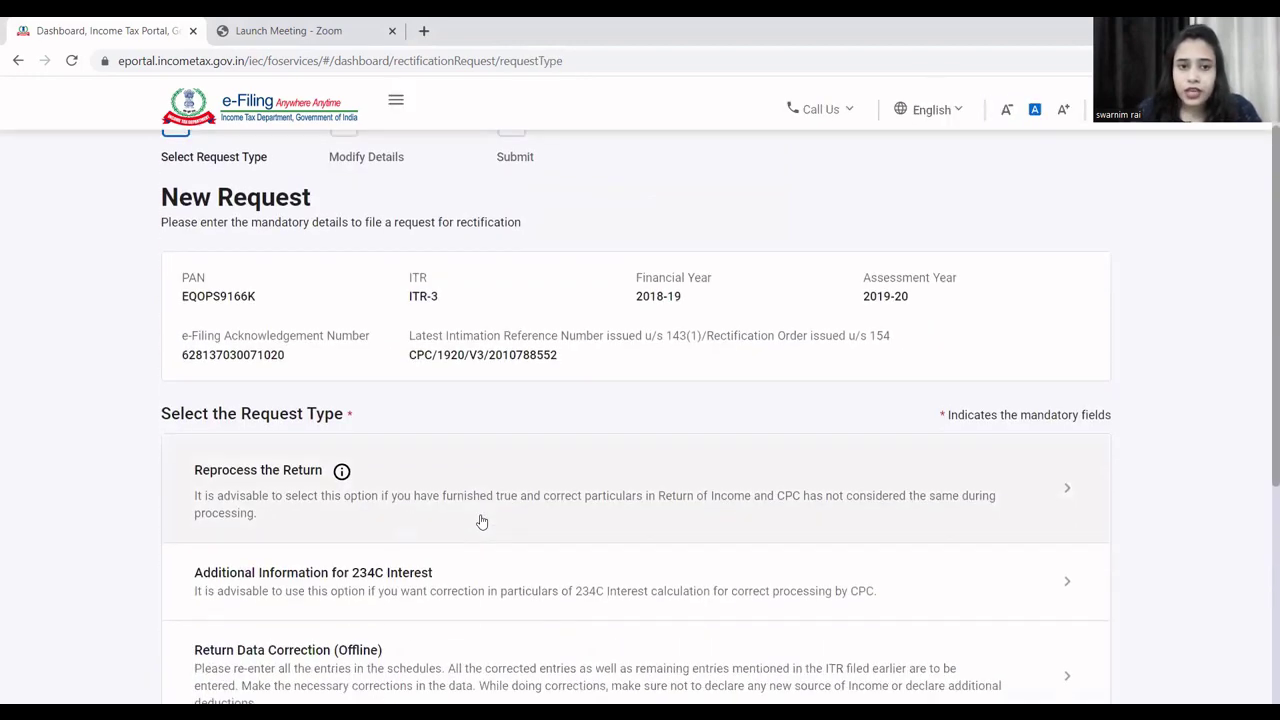
{"action": "scroll", "coordinate": [481, 521], "scroll_direction": "down", "scroll_amount": 1}
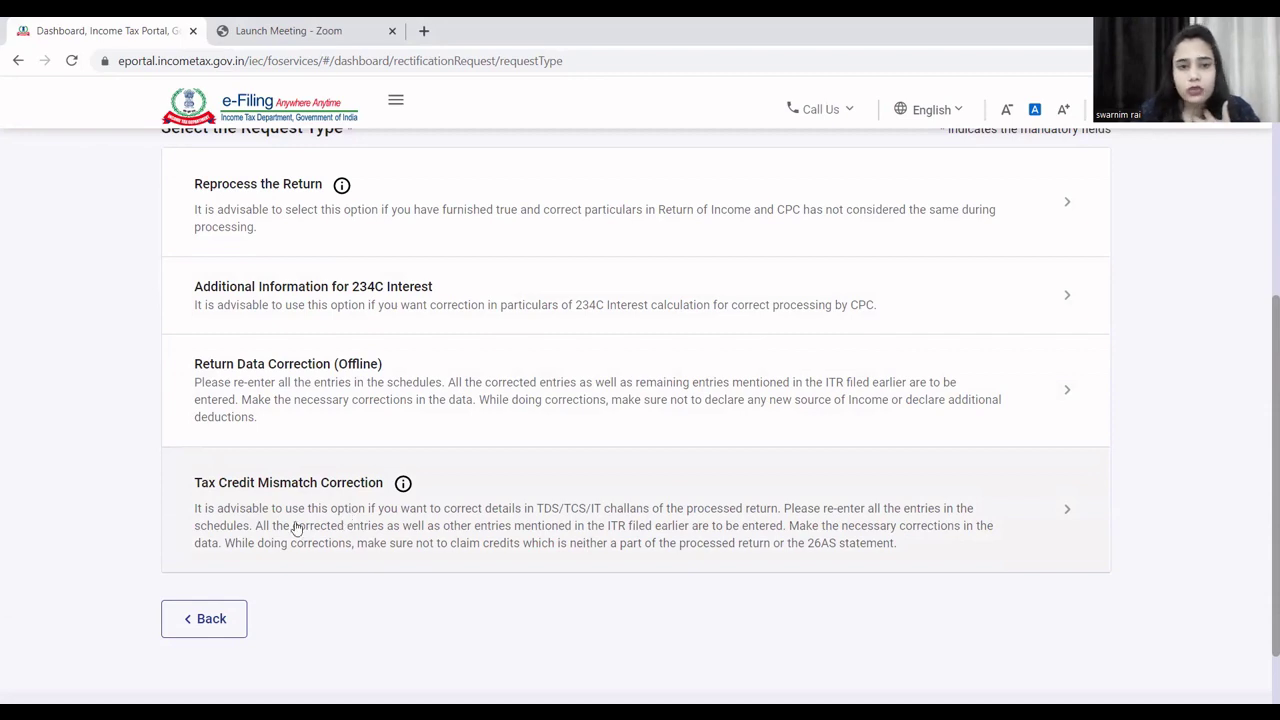
{"action": "left_click", "coordinate": [1063, 393]}
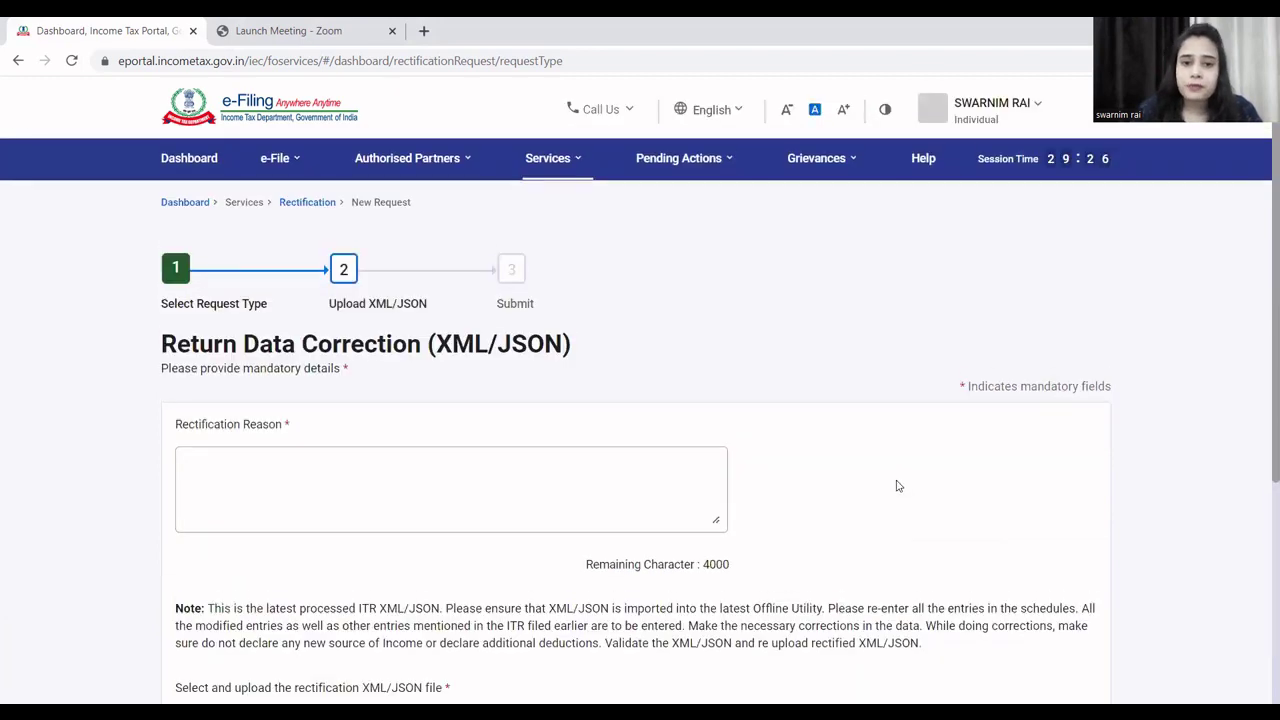
{"action": "scroll", "coordinate": [894, 486], "scroll_direction": "down", "scroll_amount": 3}
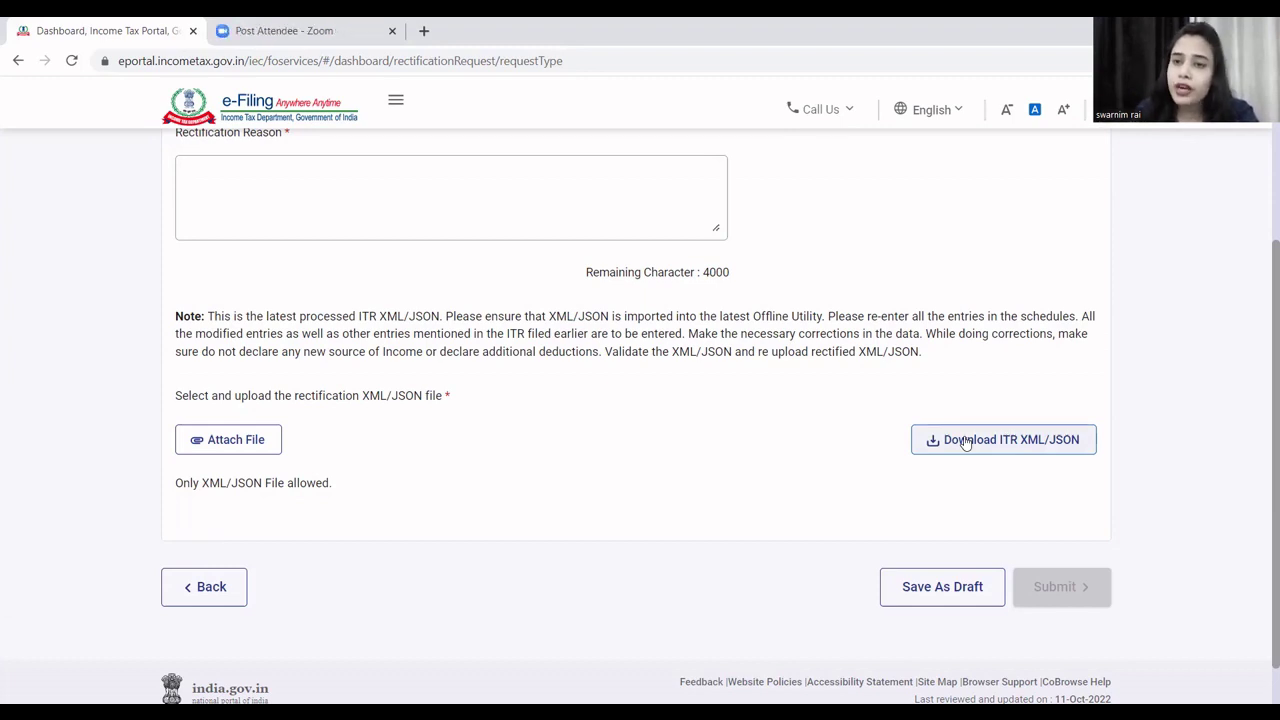
Open the income tax portal's Downloads page in a new browser tab and set the assessment year to 2019-20
{"action": "left_click", "coordinate": [423, 31]}
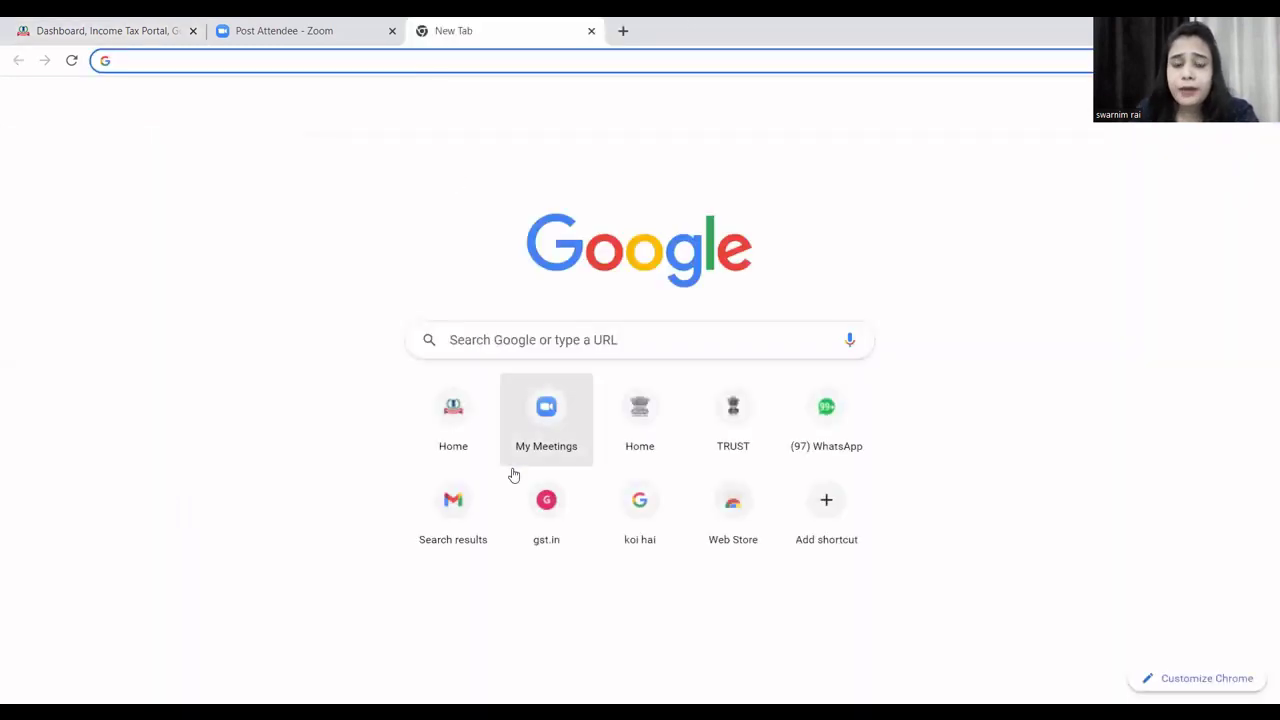
{"action": "left_click", "coordinate": [469, 426]}
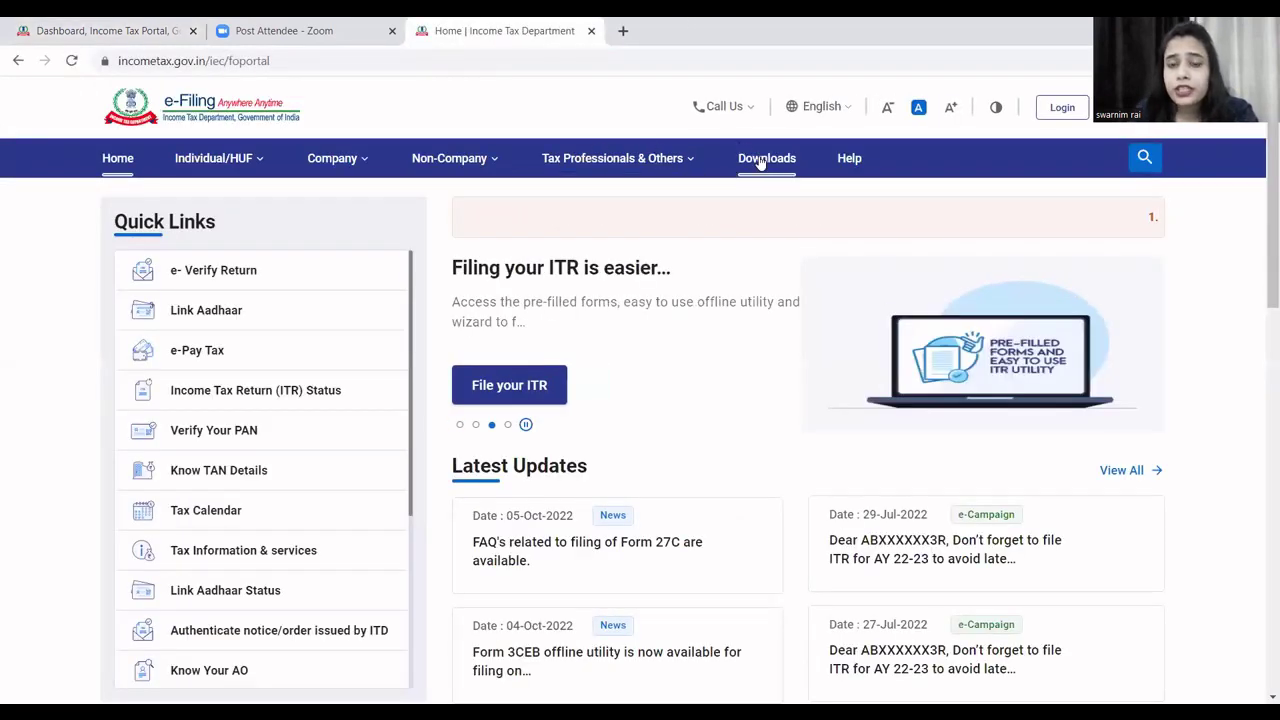
{"action": "left_click", "coordinate": [766, 163]}
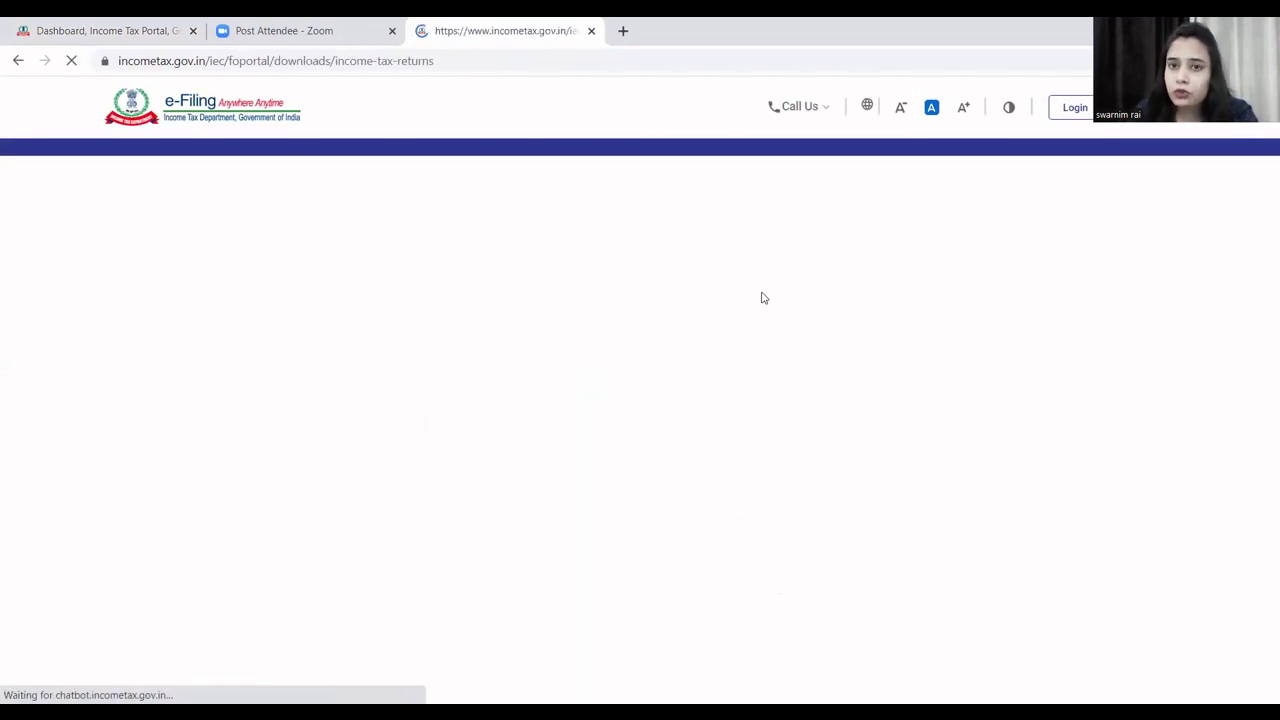
{"action": "left_click", "coordinate": [545, 354]}
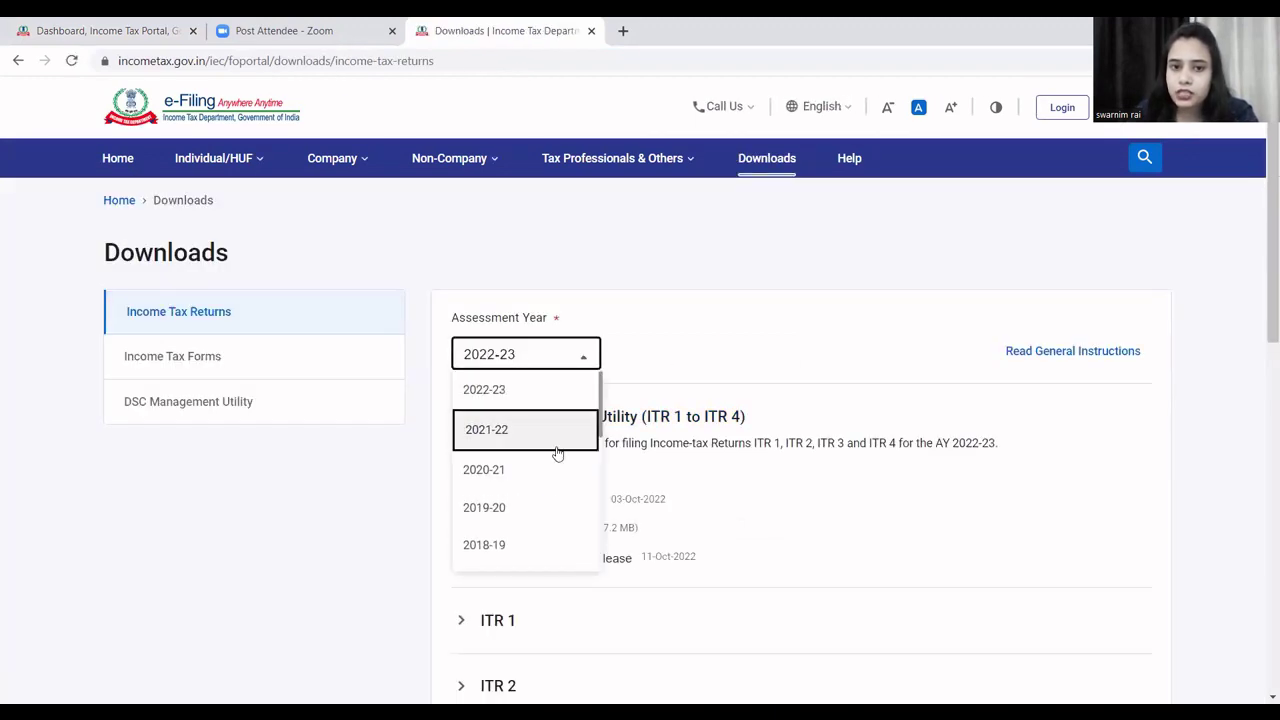
{"action": "left_click", "coordinate": [517, 507]}
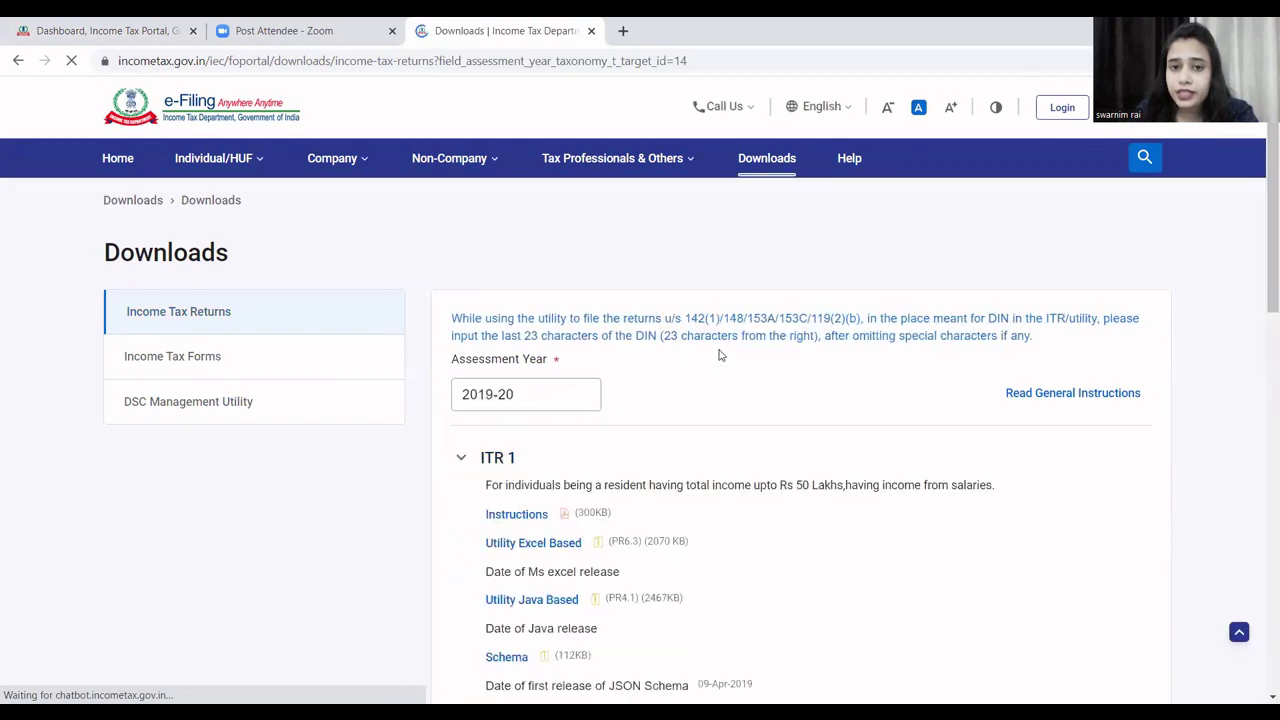
Expand the ITR 3 section to examine its available Excel-based and Java-based utilities
{"action": "scroll", "coordinate": [548, 432], "scroll_direction": "down", "scroll_amount": 1}
{"action": "scroll", "coordinate": [548, 432], "scroll_direction": "down", "scroll_amount": 1}
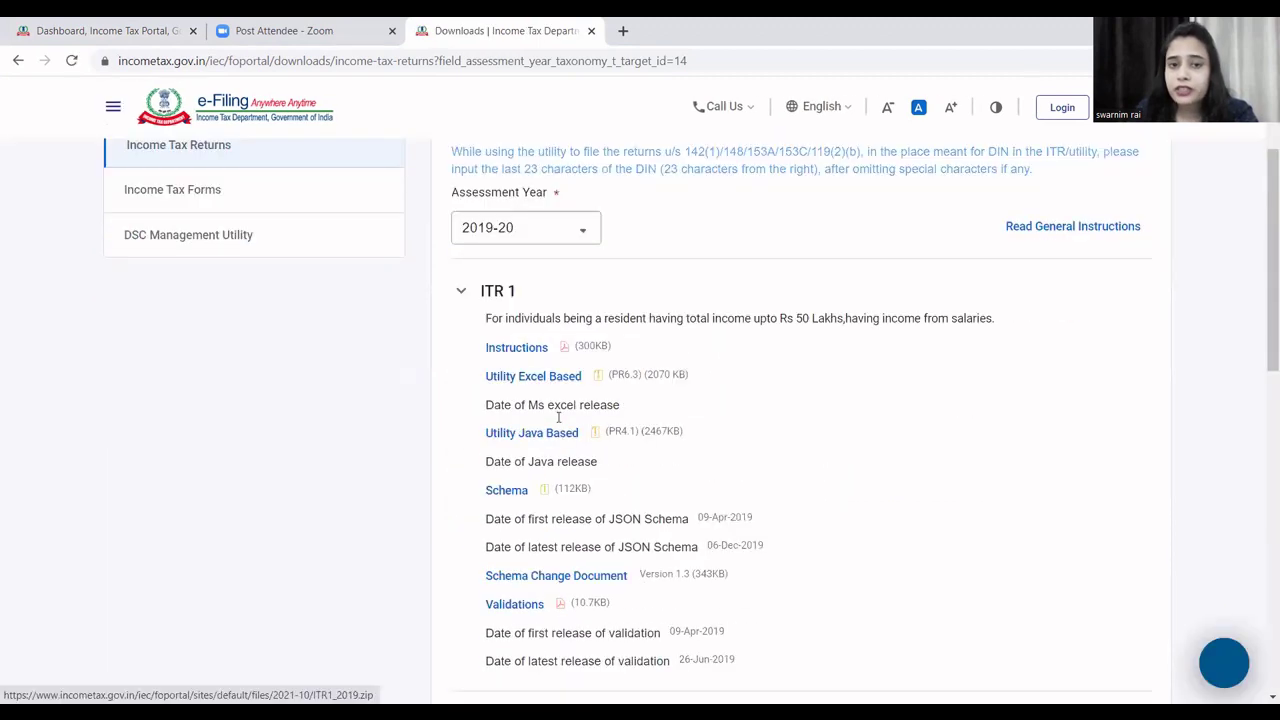
{"action": "scroll", "coordinate": [498, 404], "scroll_direction": "down", "scroll_amount": 5}
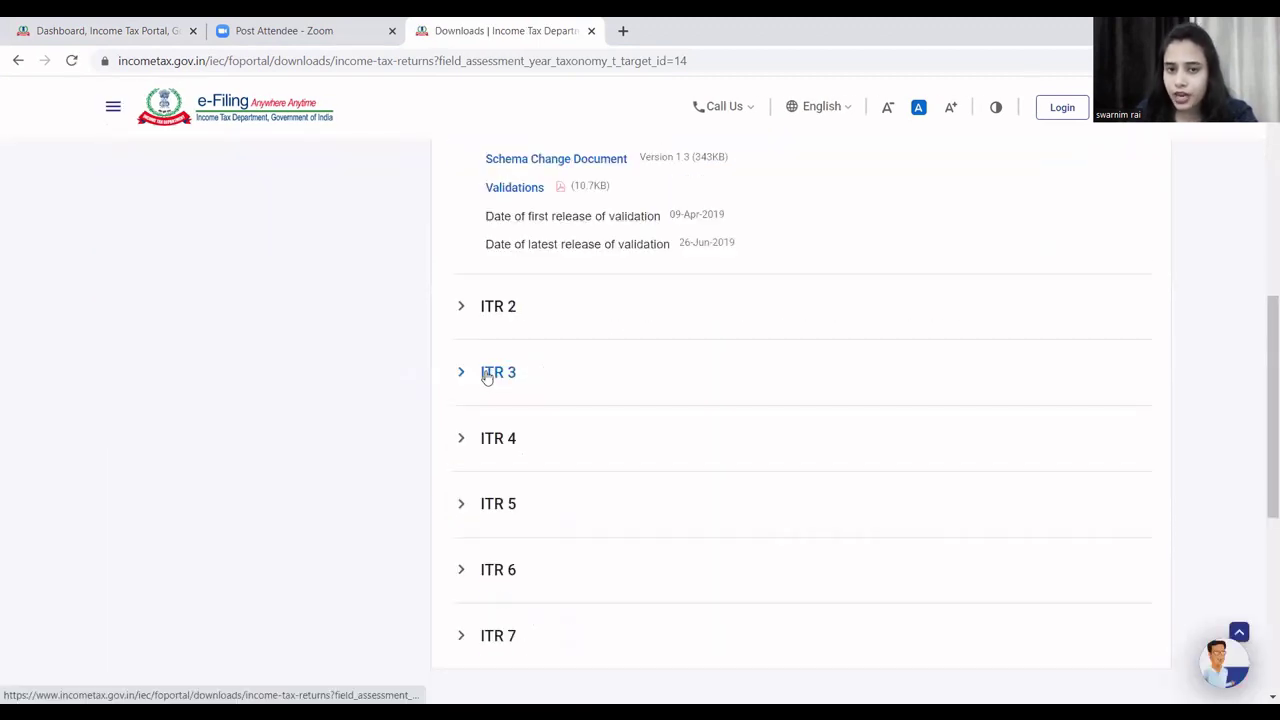
{"action": "left_click", "coordinate": [490, 373]}
{"action": "scroll", "coordinate": [515, 378], "scroll_direction": "up", "scroll_amount": 1}
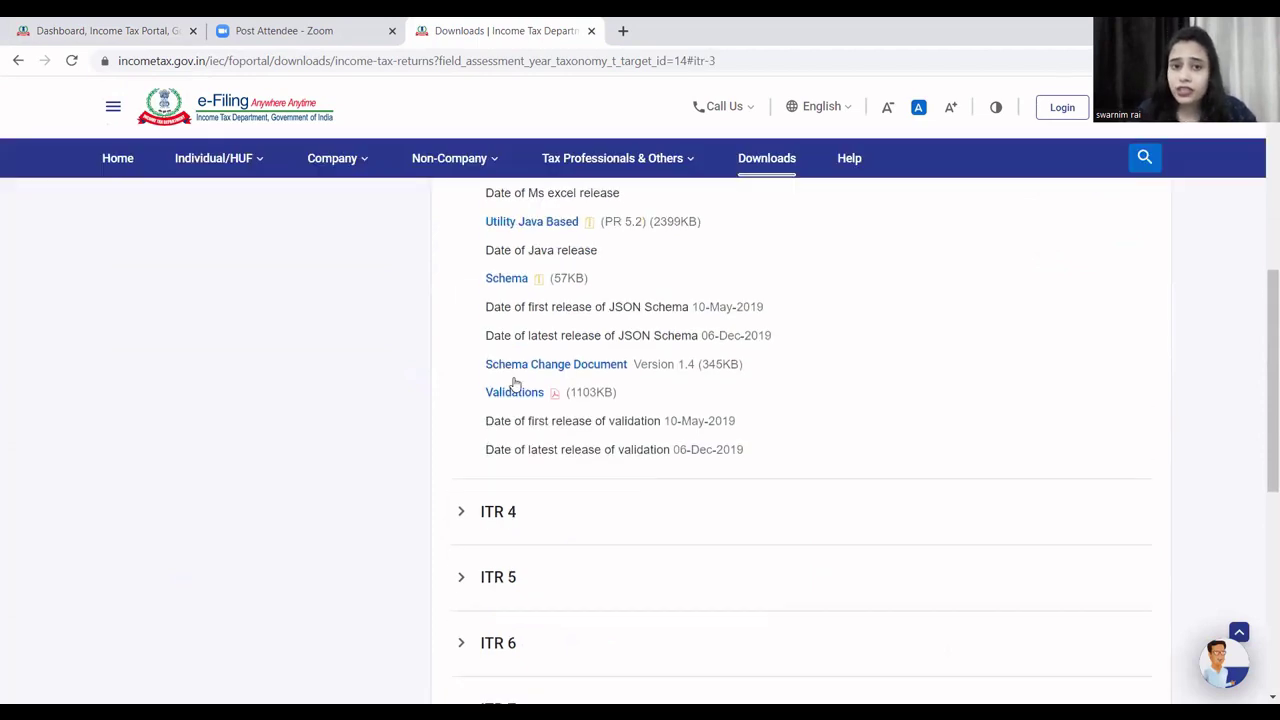
{"action": "scroll", "coordinate": [515, 378], "scroll_direction": "up", "scroll_amount": 2}
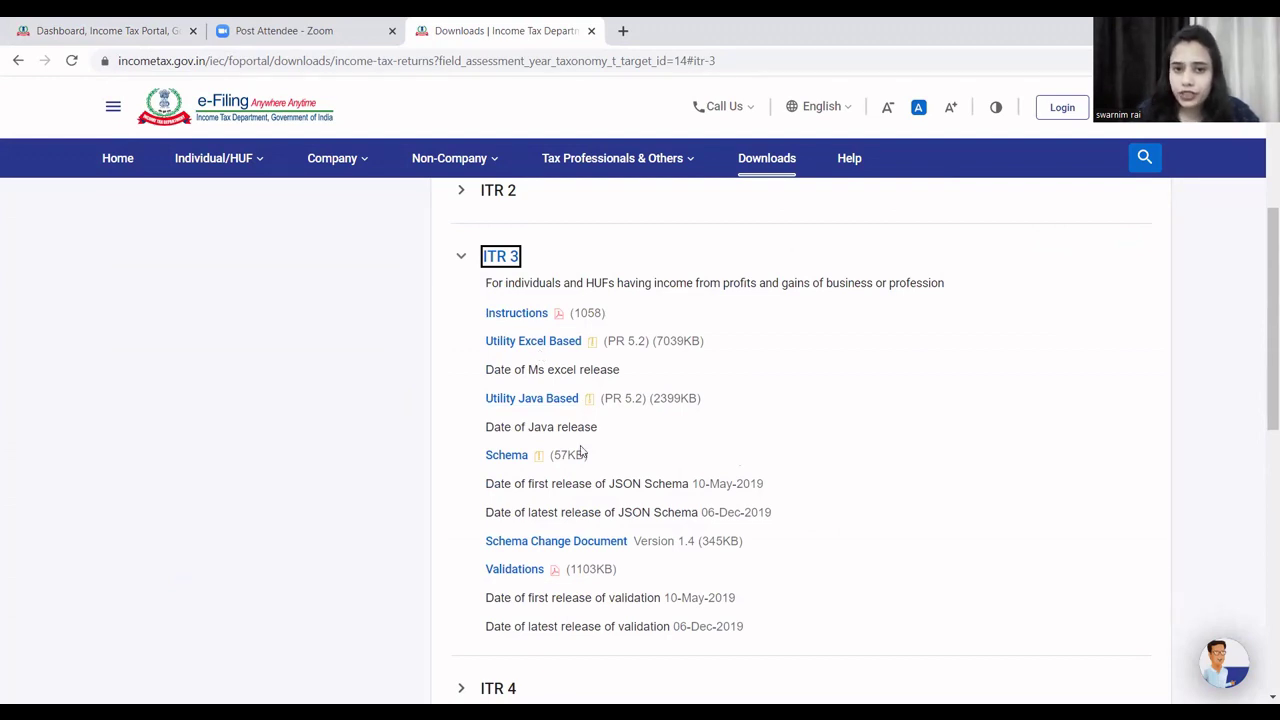
Switch to File Explorer, open the AY 2019-20 folder and launch the ITR-3_AY201920_PR5.2 utility
{"action": "key", "text": "alt+Tab"}
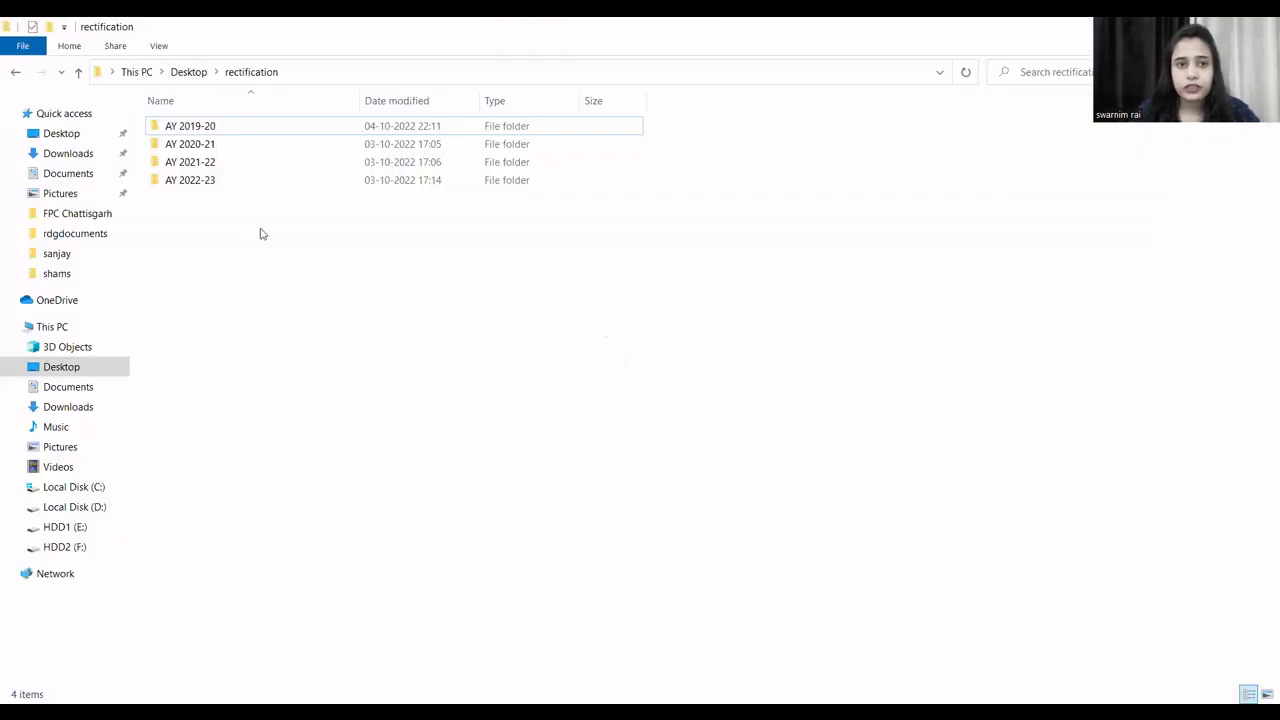
{"action": "double_click", "coordinate": [186, 127]}
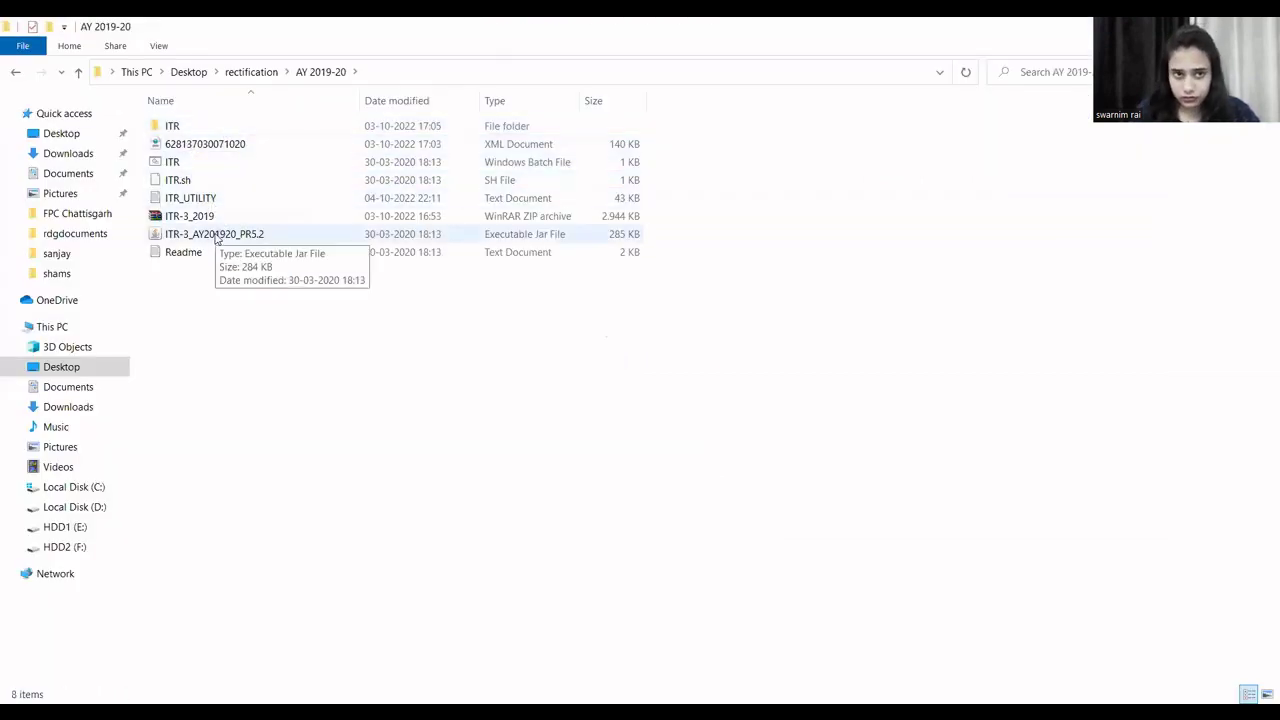
{"action": "left_click", "coordinate": [215, 236]}
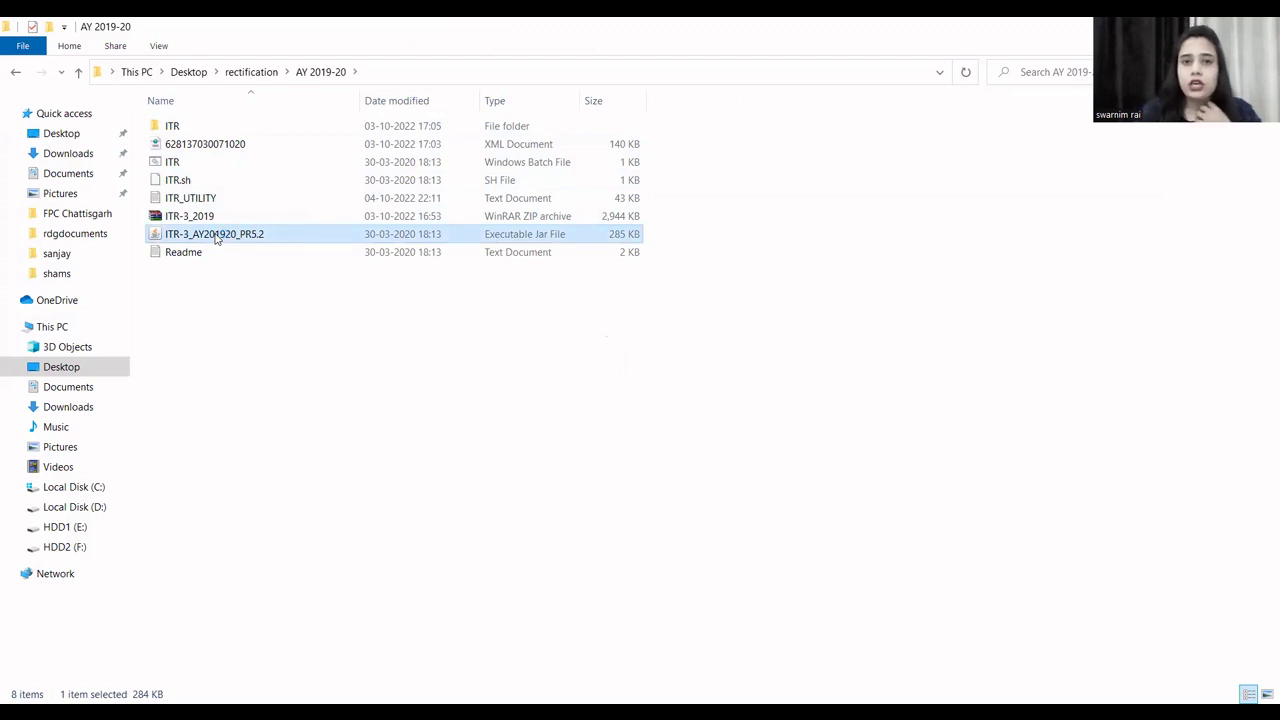
{"action": "double_click", "coordinate": [215, 236]}
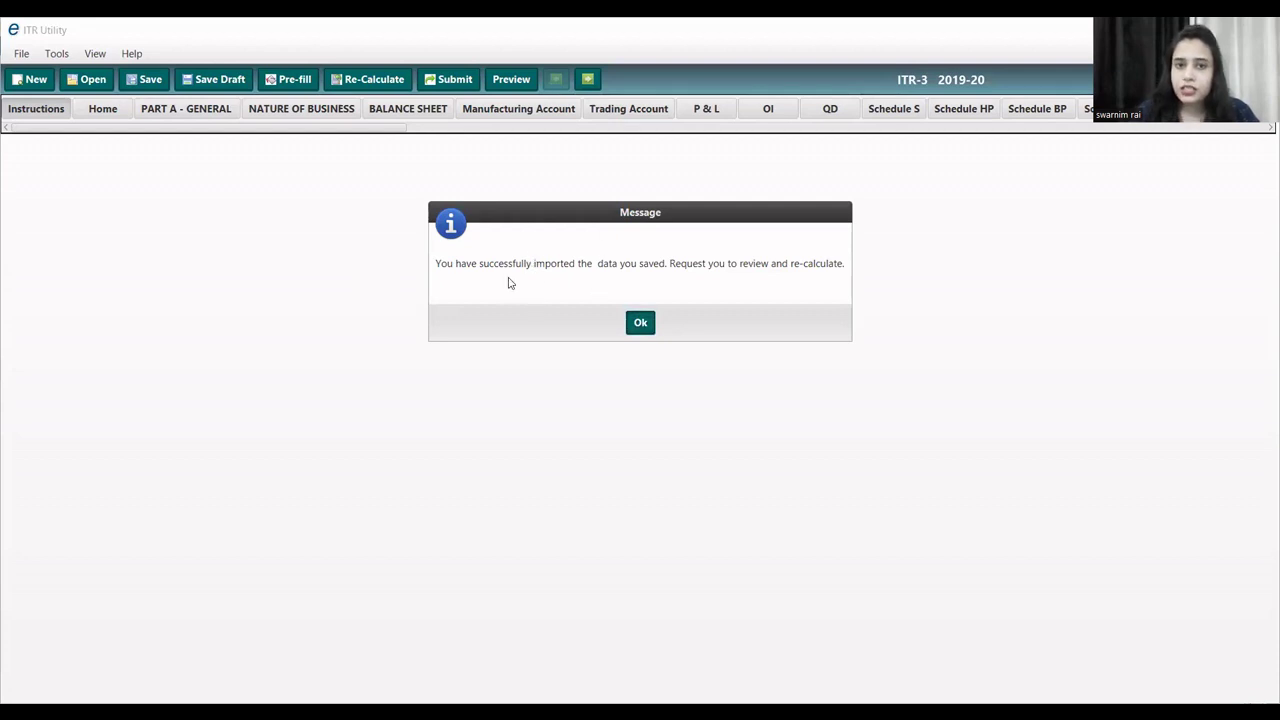
Acknowledge the data import message and show the Trading Account schedule of the ITR-3 return
{"action": "left_click", "coordinate": [640, 325]}
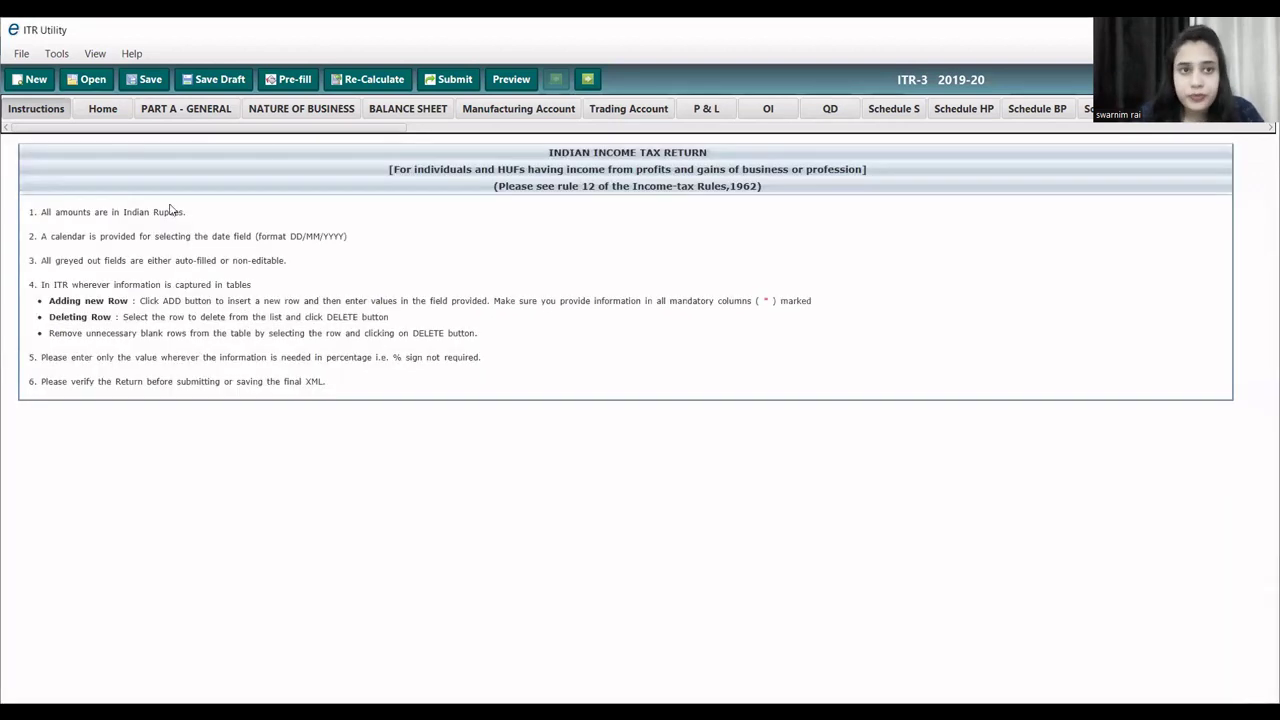
{"action": "left_click", "coordinate": [442, 114]}
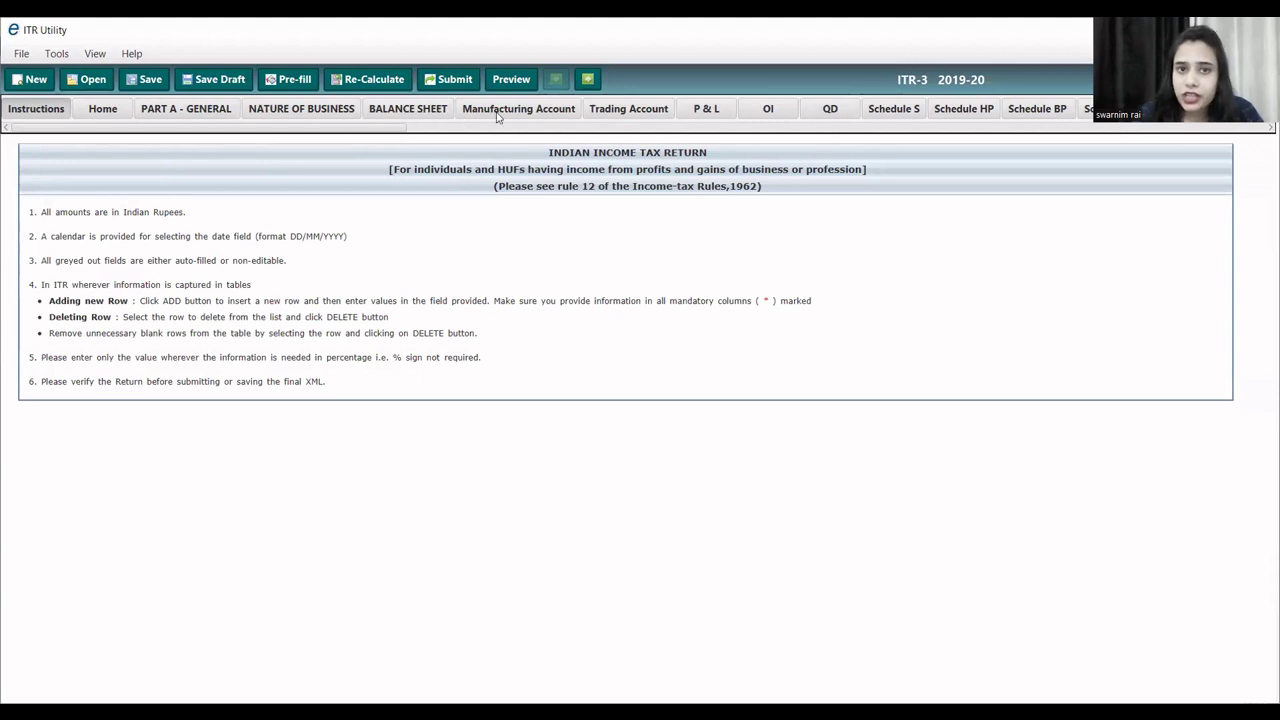
{"action": "left_click", "coordinate": [609, 114]}
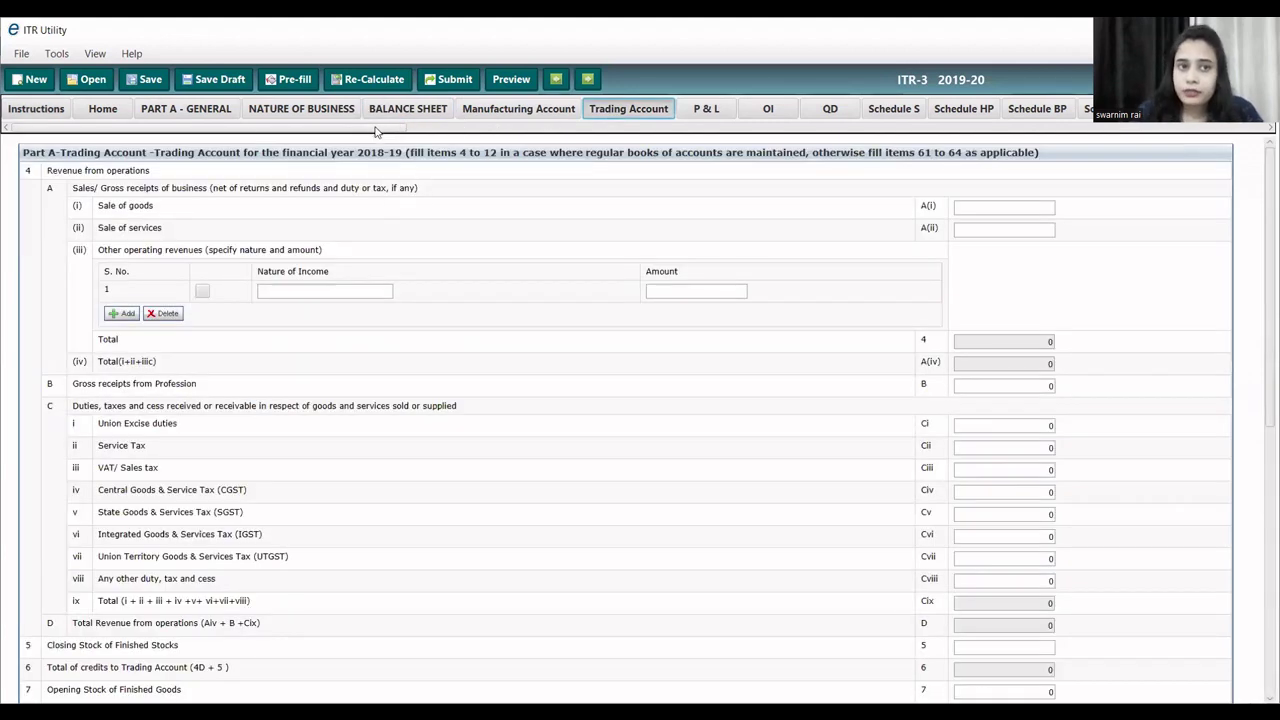
Start saving the ITR-3 return as an XML file
{"action": "left_click", "coordinate": [151, 84]}
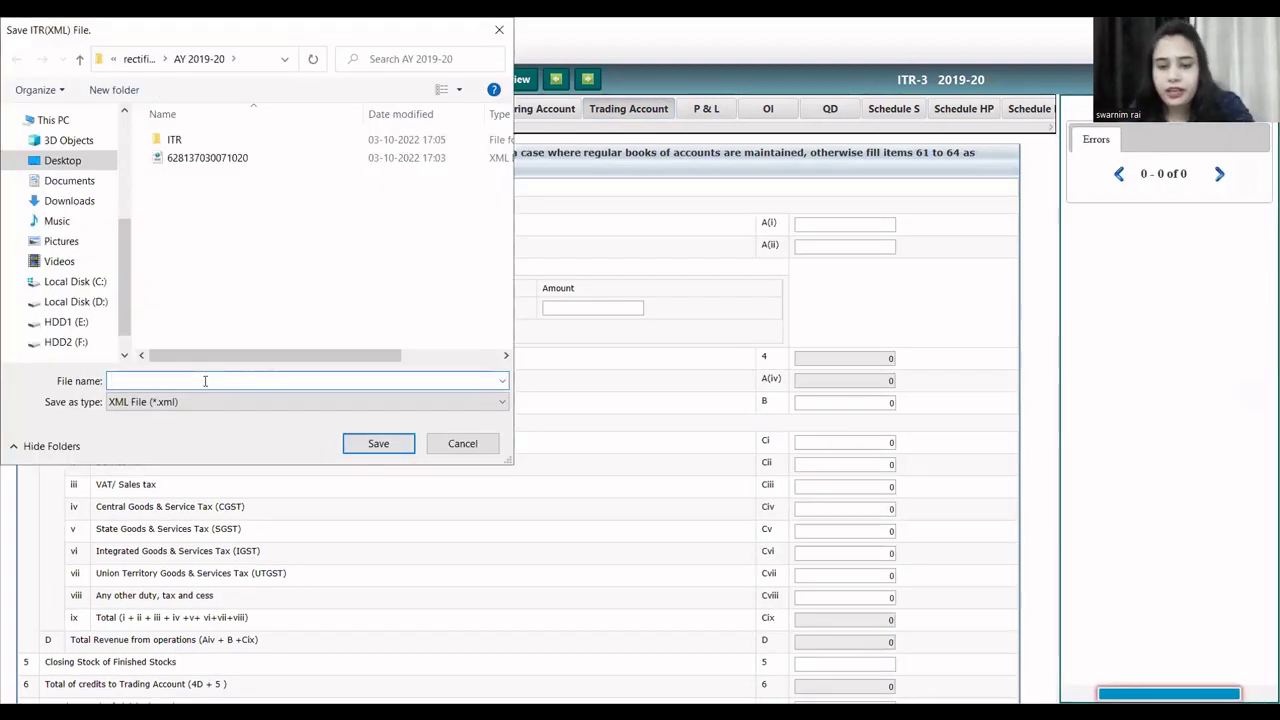
{"action": "type", "text": "itr"}
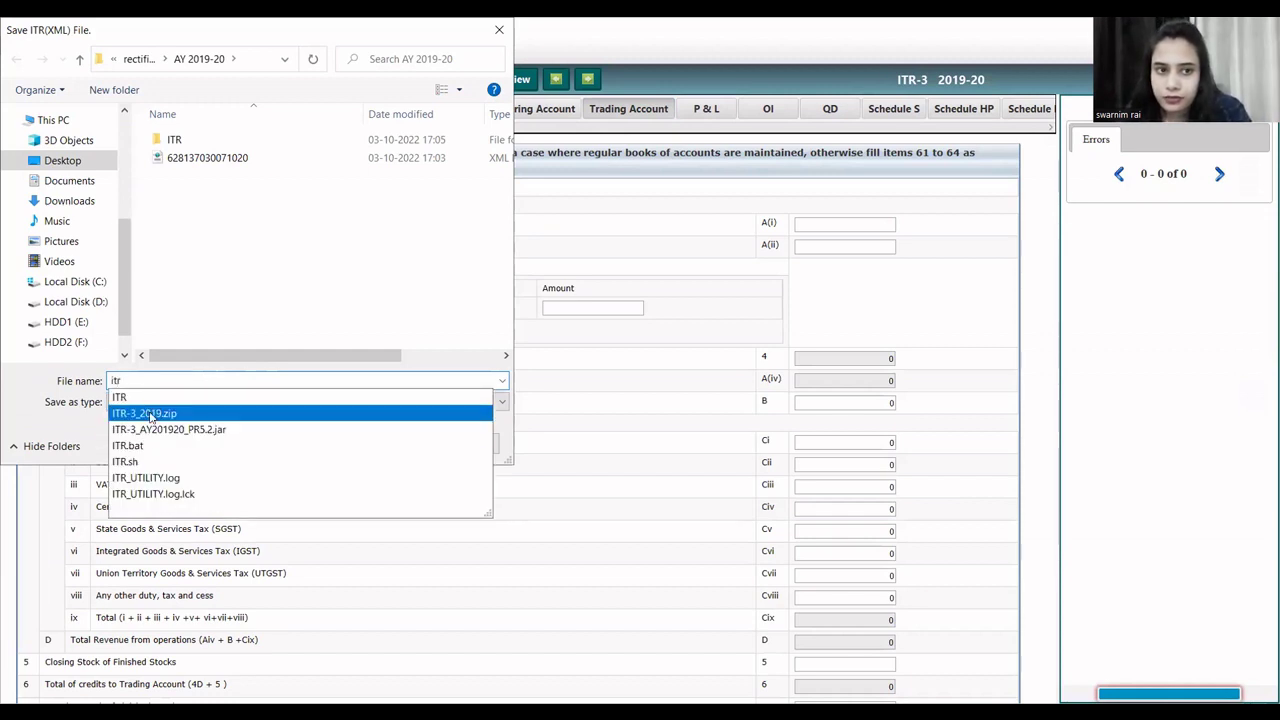
{"action": "left_click", "coordinate": [166, 397]}
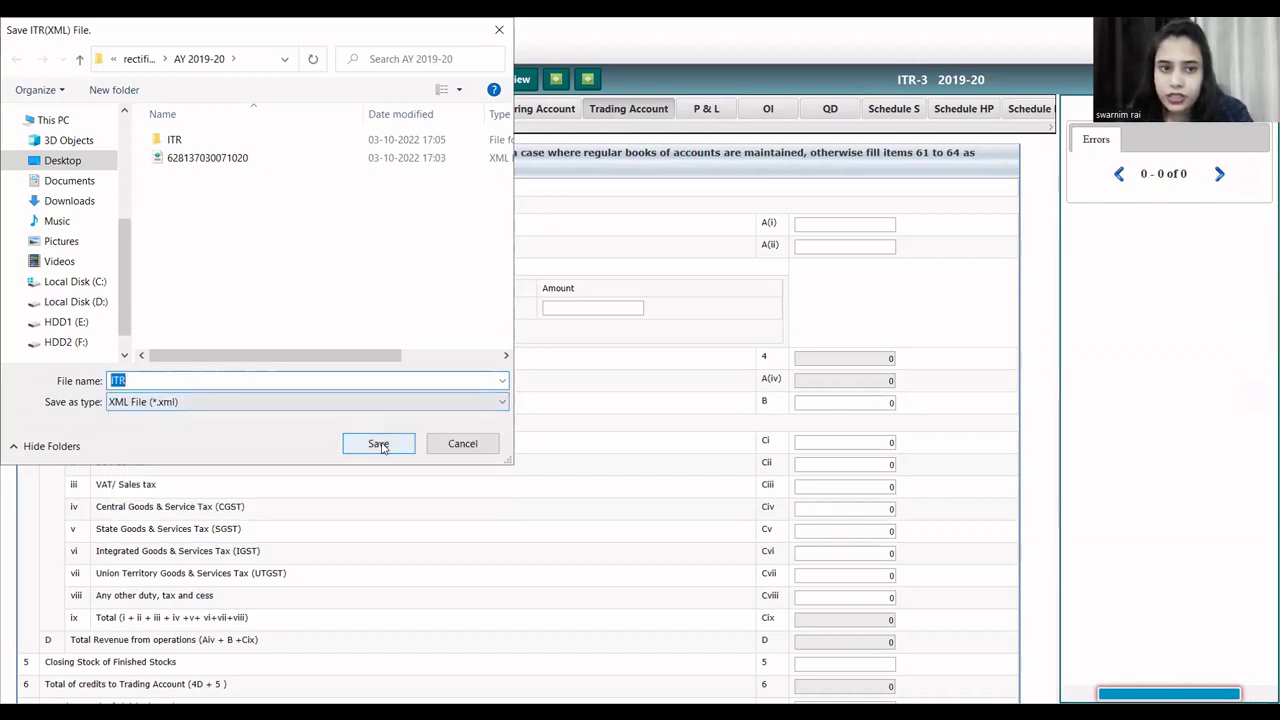
{"action": "left_click", "coordinate": [378, 444]}
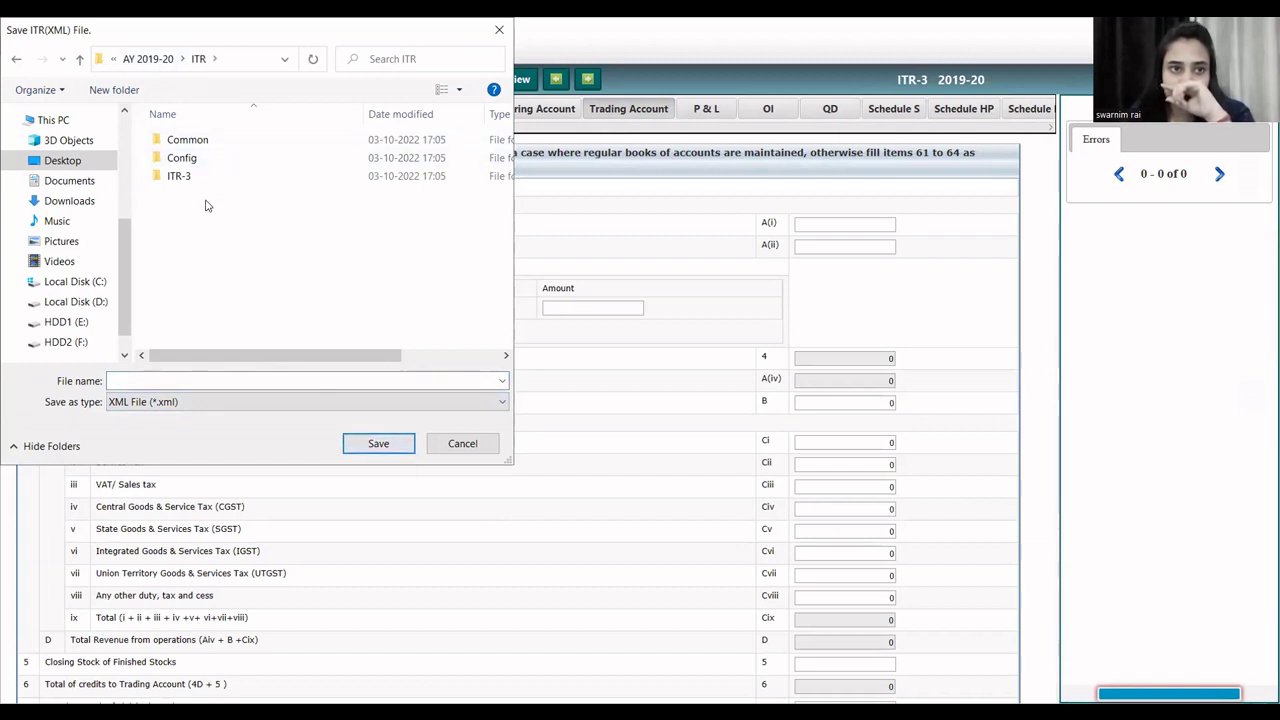
{"action": "left_click", "coordinate": [147, 59]}
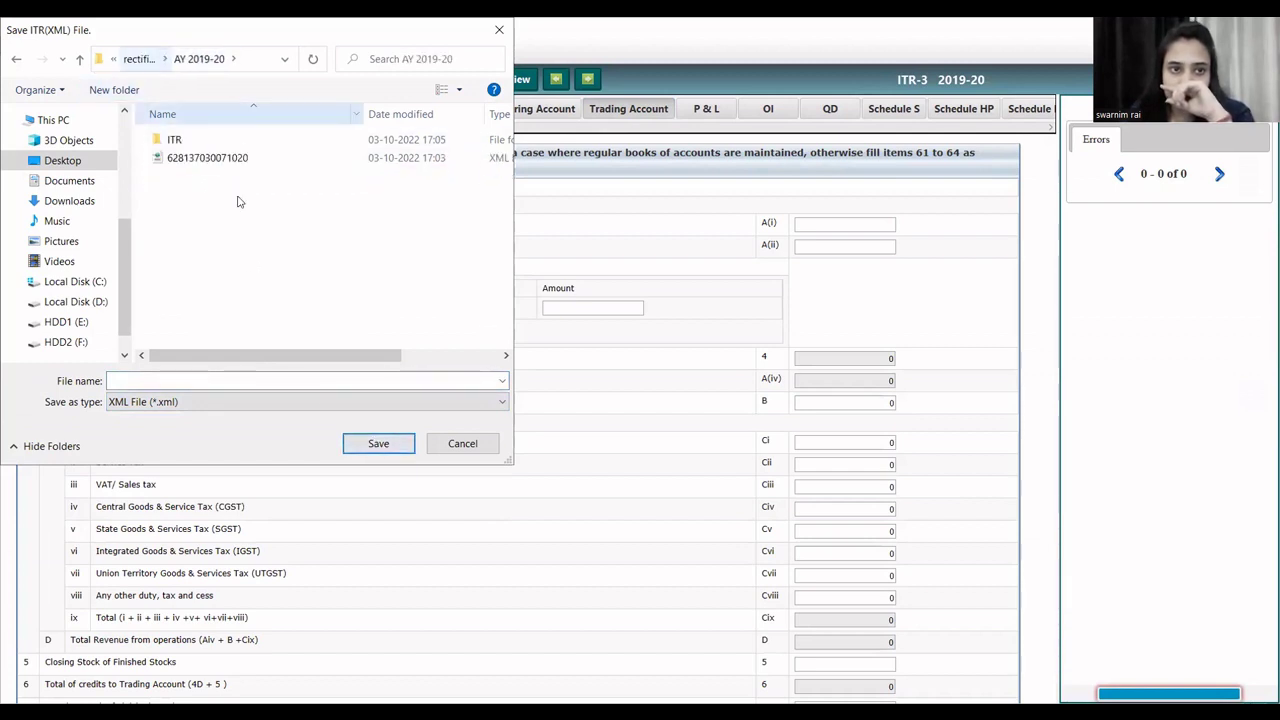
Save the return's XML file as itr final in the AY 2019-20 folder
{"action": "left_click", "coordinate": [240, 375]}
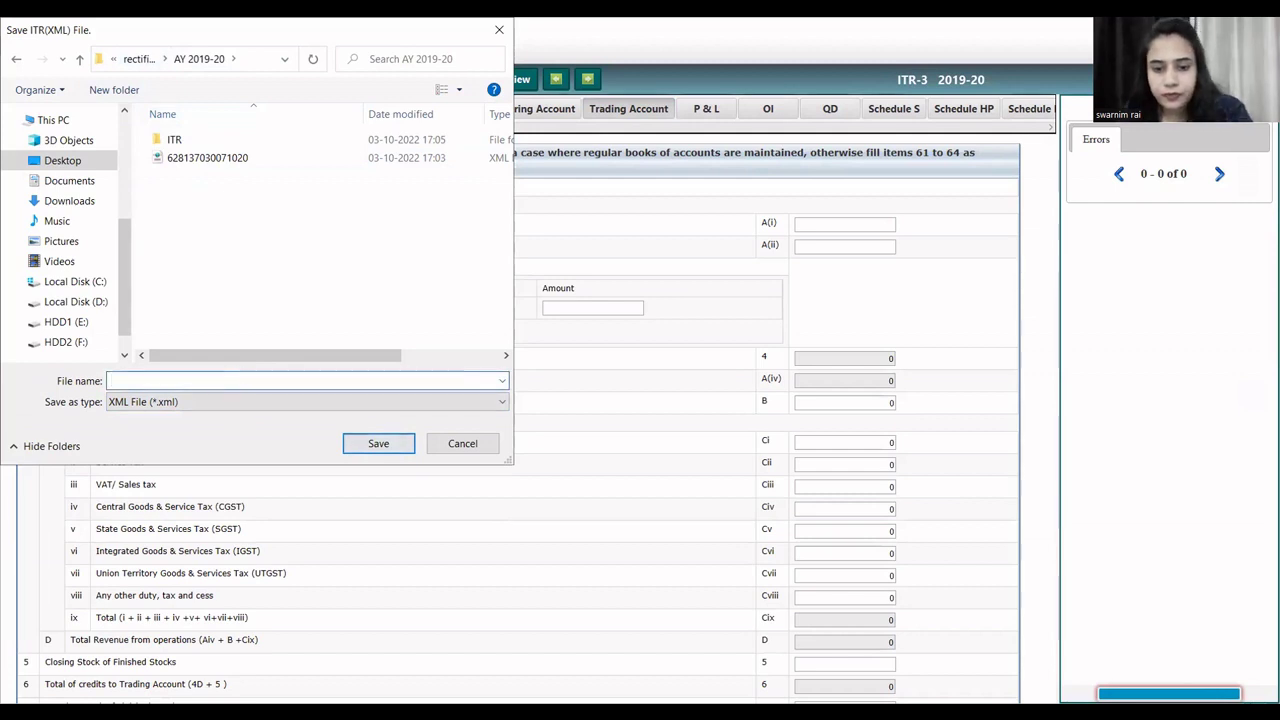
{"action": "type", "text": "itr"}
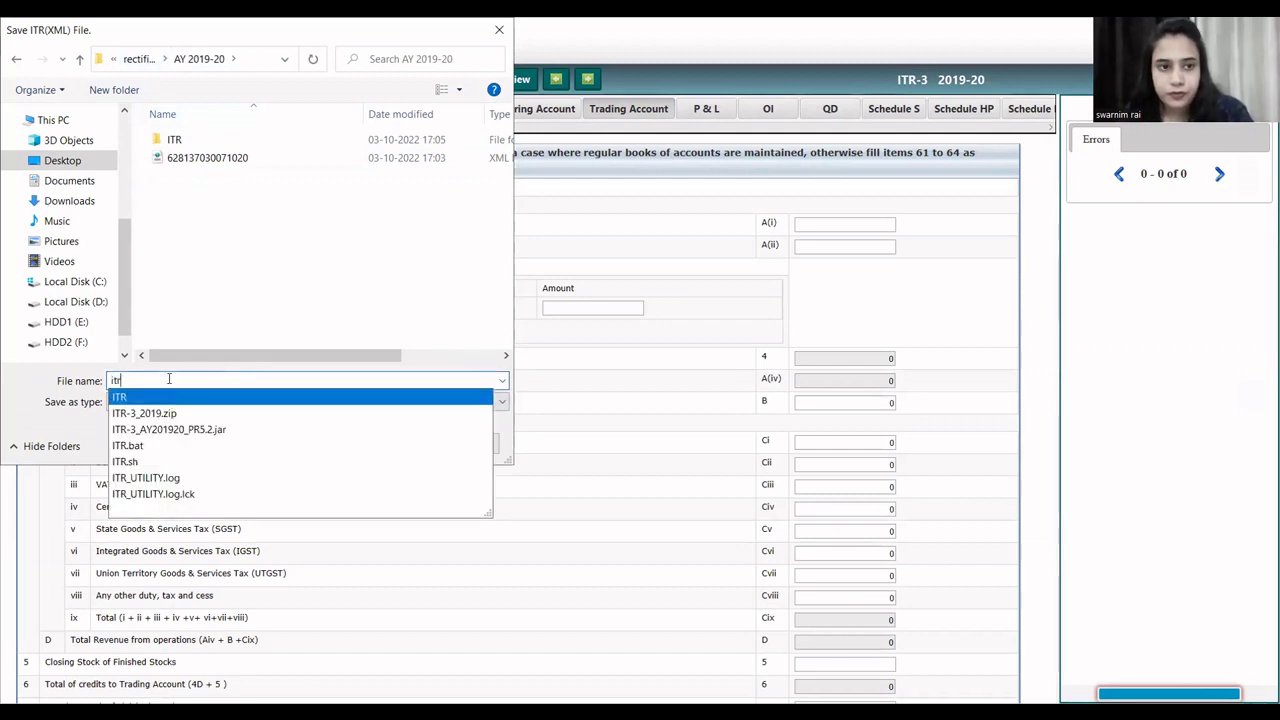
{"action": "type", "text": " fin"}
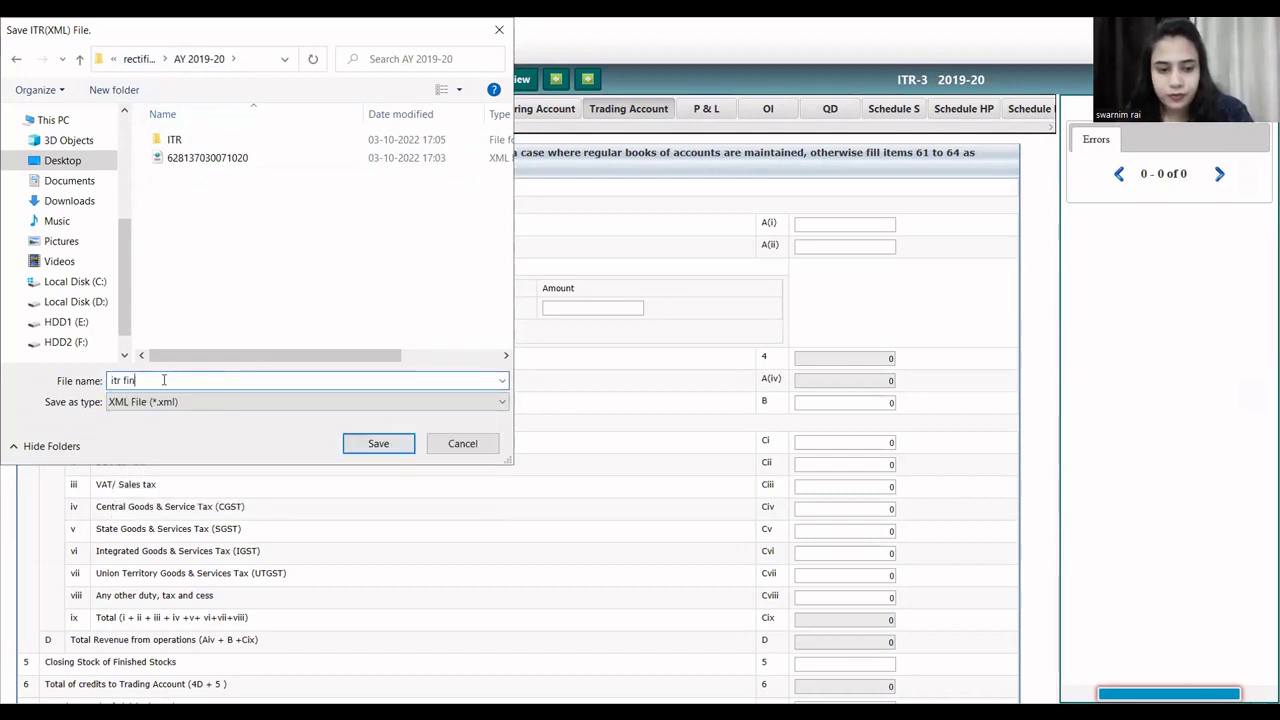
{"action": "type", "text": "al"}
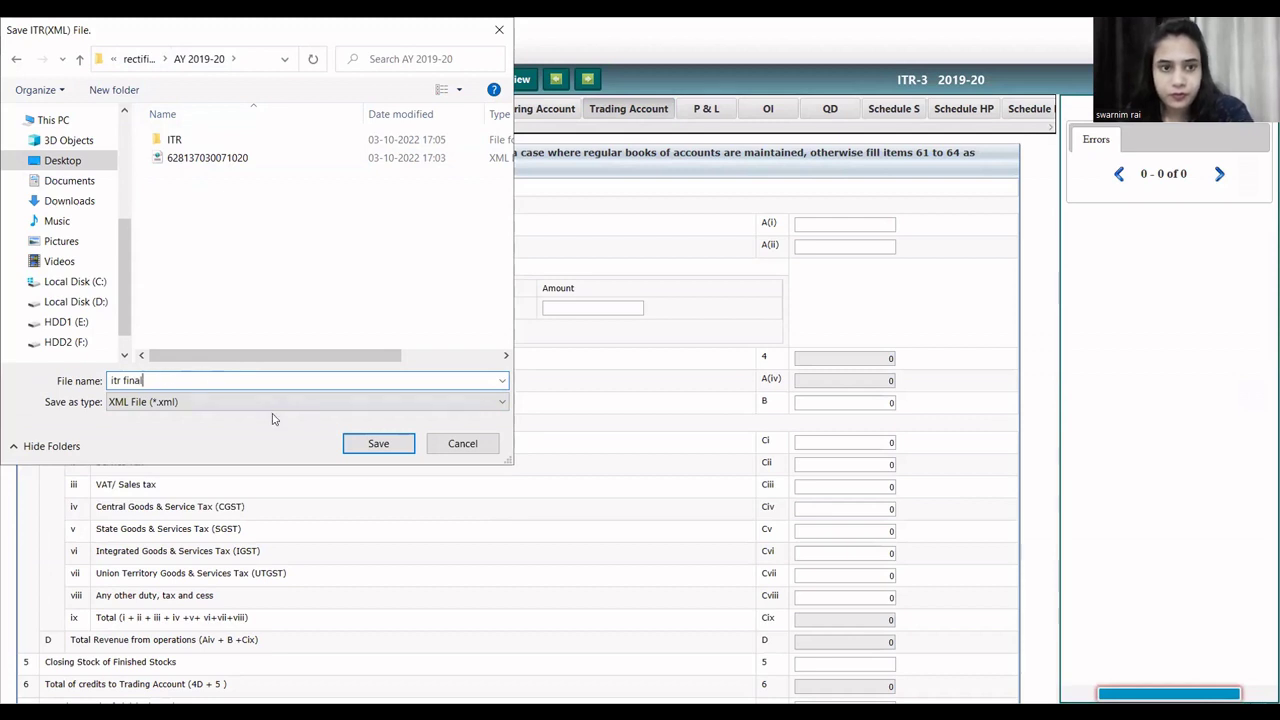
{"action": "left_click", "coordinate": [373, 444]}
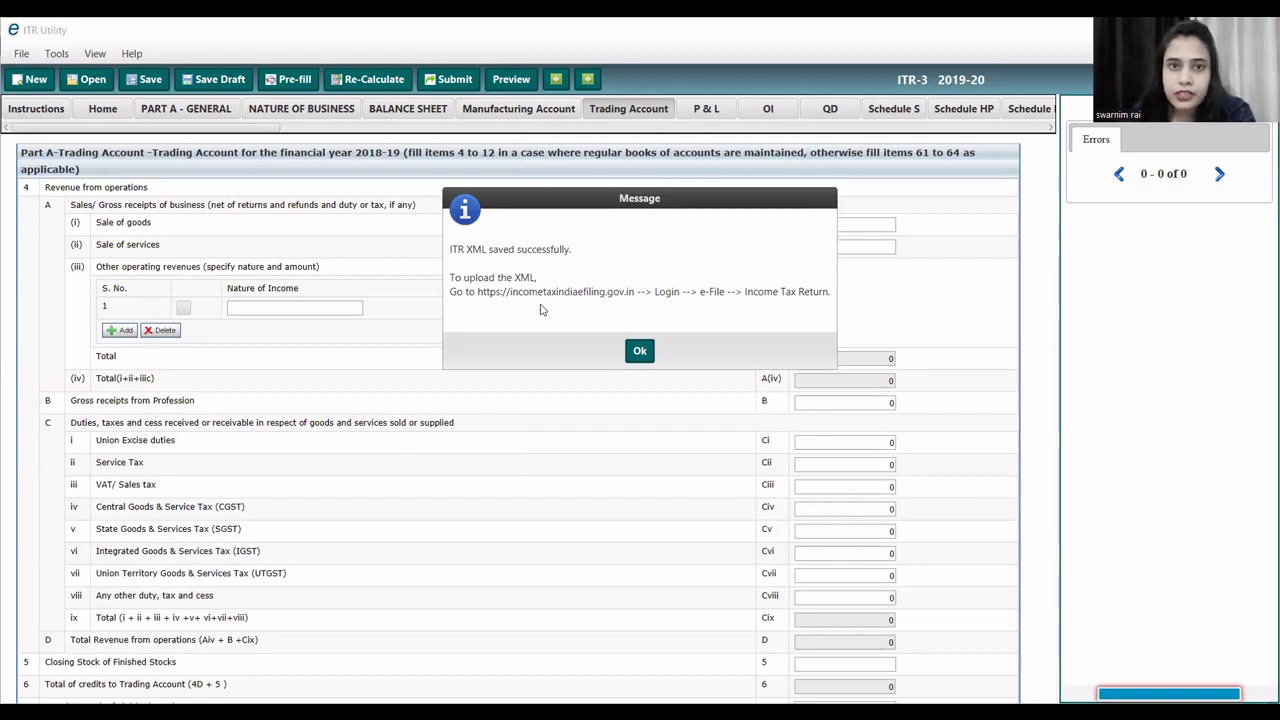
Switch to the browser and attach itr final from the Desktop's rectification > AY 2019-20 folder as the rectification XML/JSON file
{"action": "key", "text": "alt+Tab"}
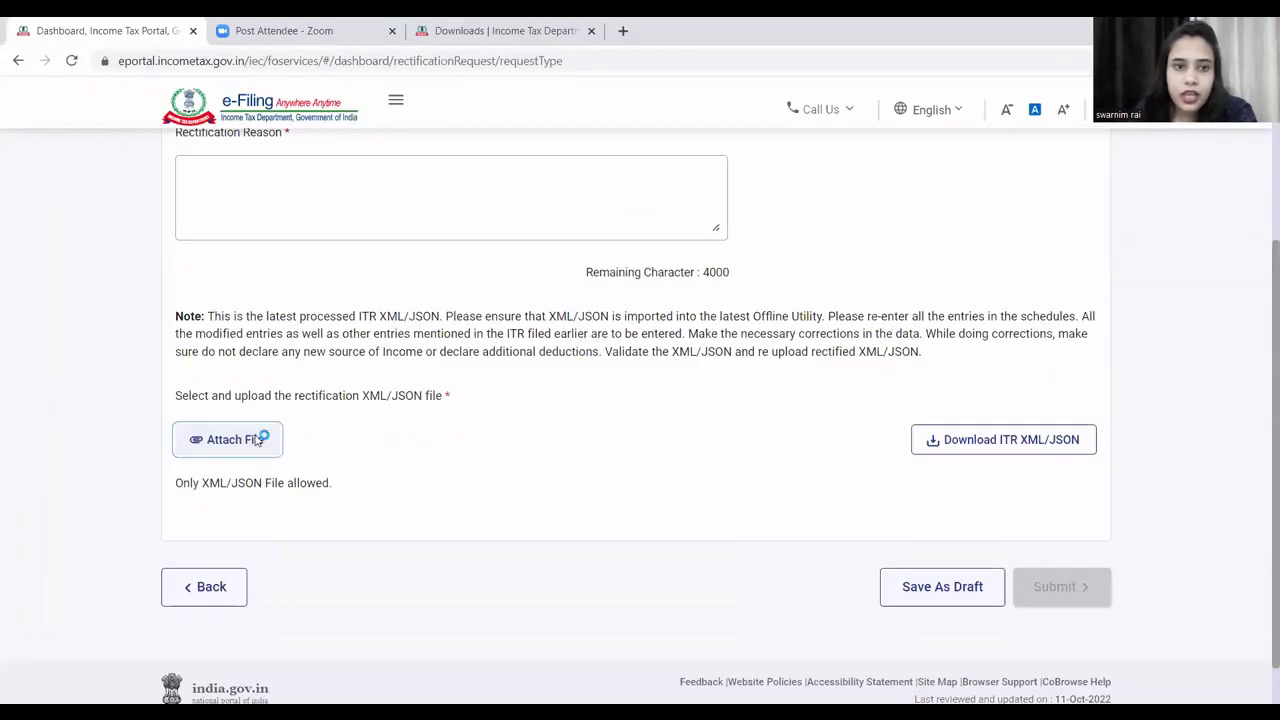
{"action": "left_click", "coordinate": [275, 444]}
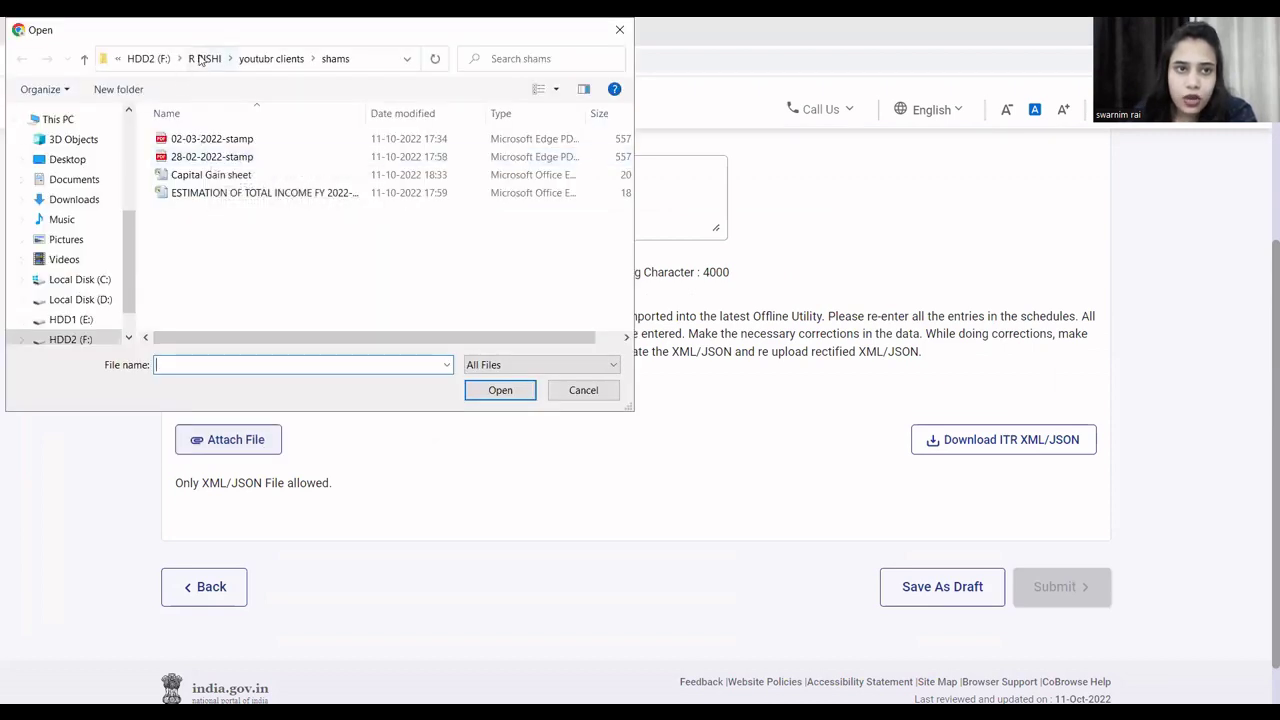
{"action": "left_click", "coordinate": [200, 57]}
{"action": "left_click", "coordinate": [85, 160]}
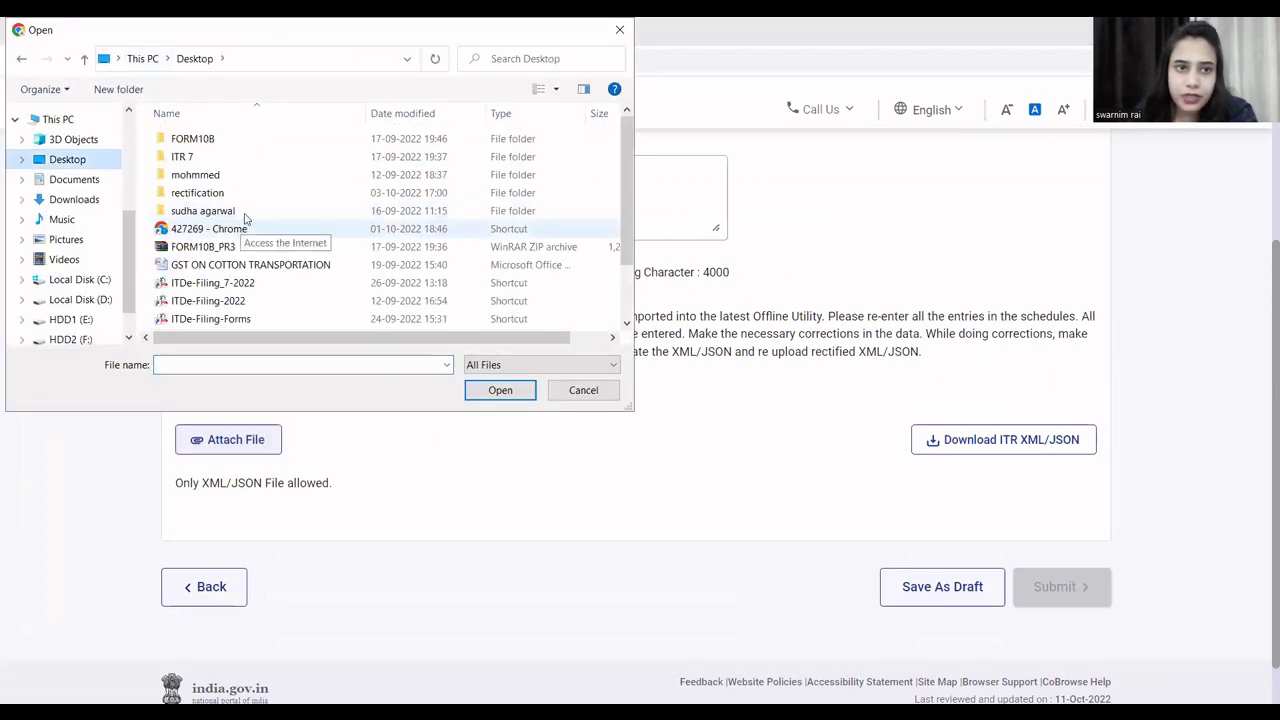
{"action": "double_click", "coordinate": [215, 194]}
{"action": "double_click", "coordinate": [200, 138]}
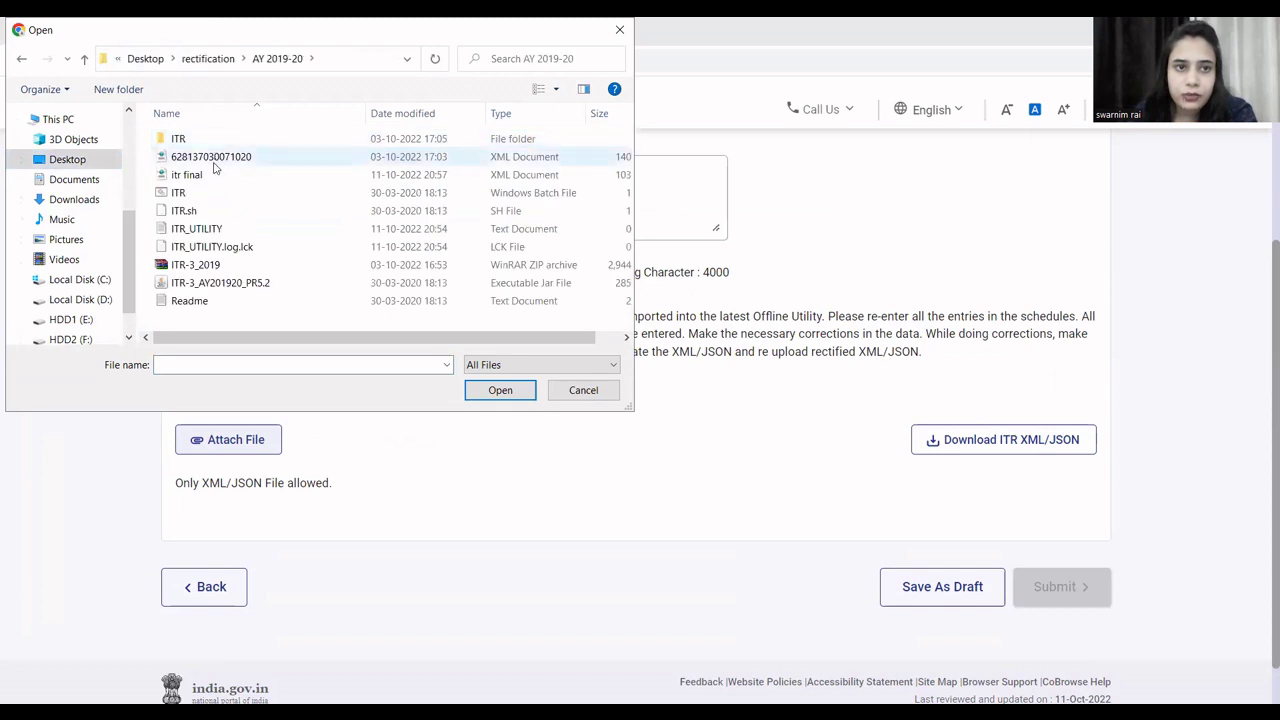
{"action": "left_click", "coordinate": [186, 174]}
{"action": "left_click", "coordinate": [517, 396]}
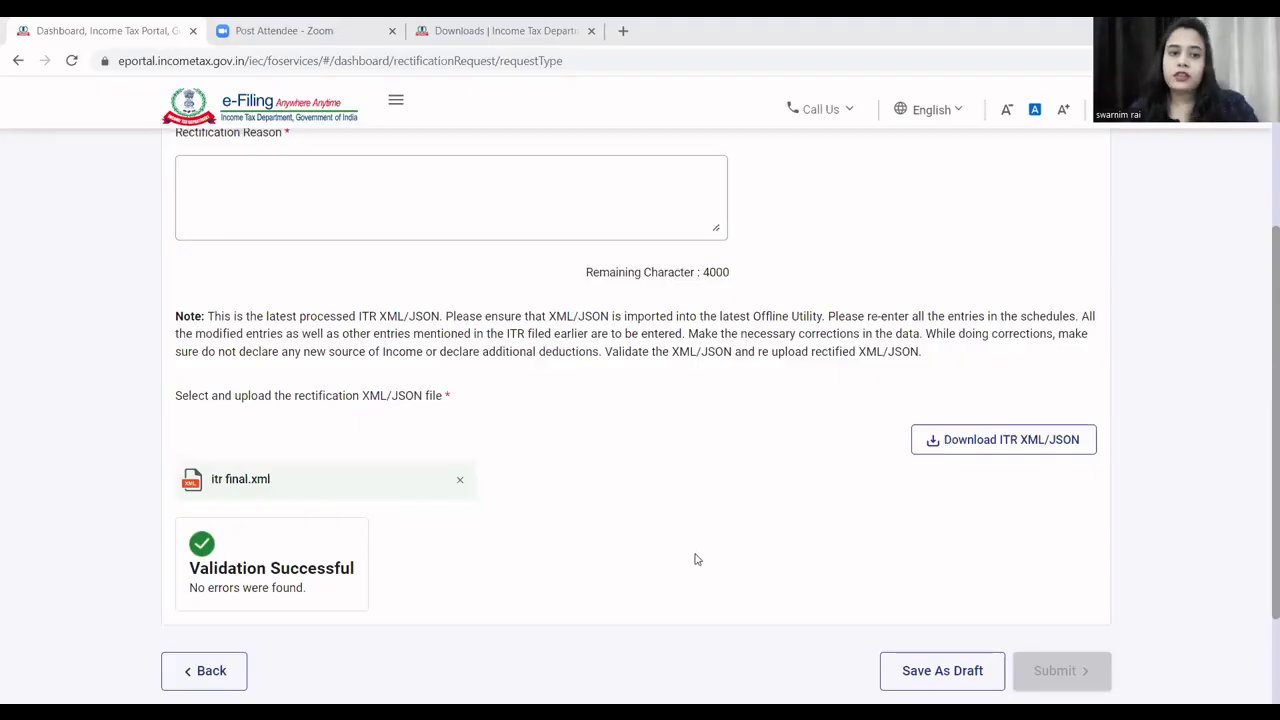
{"action": "scroll", "coordinate": [551, 541], "scroll_direction": "up", "scroll_amount": 1}
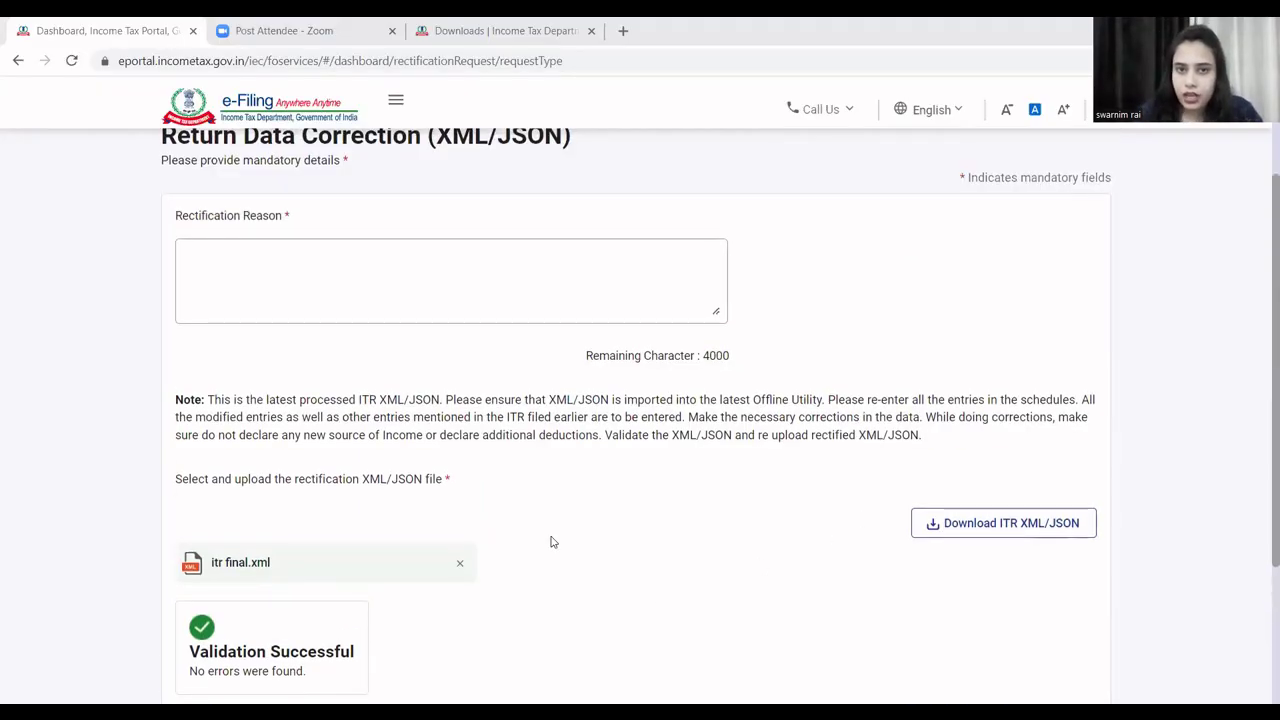
{"action": "scroll", "coordinate": [551, 541], "scroll_direction": "down", "scroll_amount": 1}
{"action": "scroll", "coordinate": [551, 541], "scroll_direction": "up", "scroll_amount": 1}
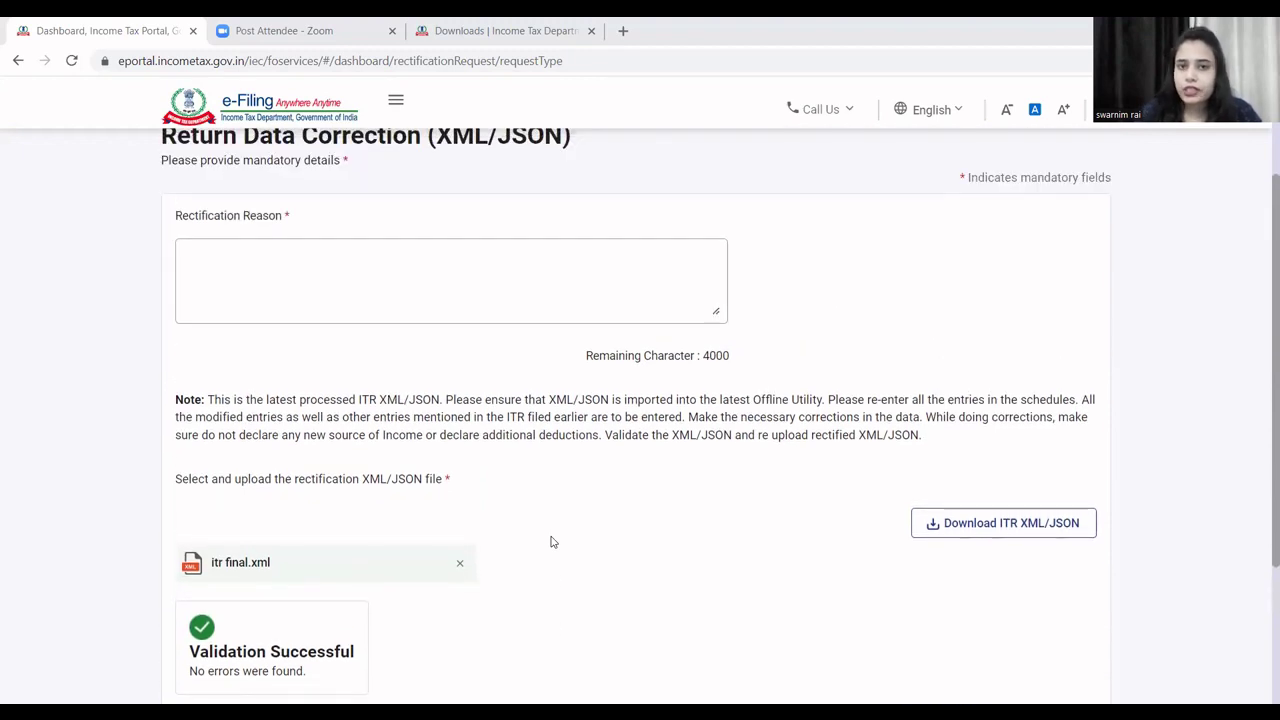
{"action": "scroll", "coordinate": [551, 541], "scroll_direction": "down", "scroll_amount": 1}
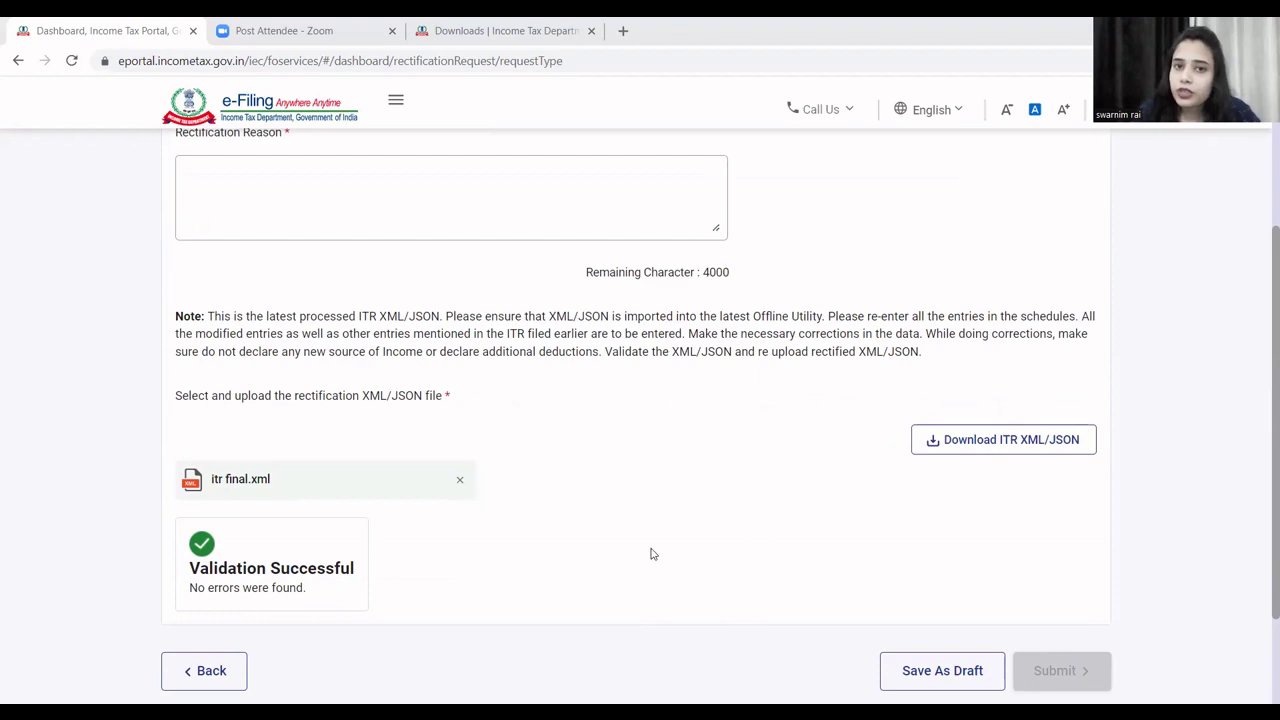
{"action": "scroll", "coordinate": [655, 555], "scroll_direction": "up", "scroll_amount": 4}
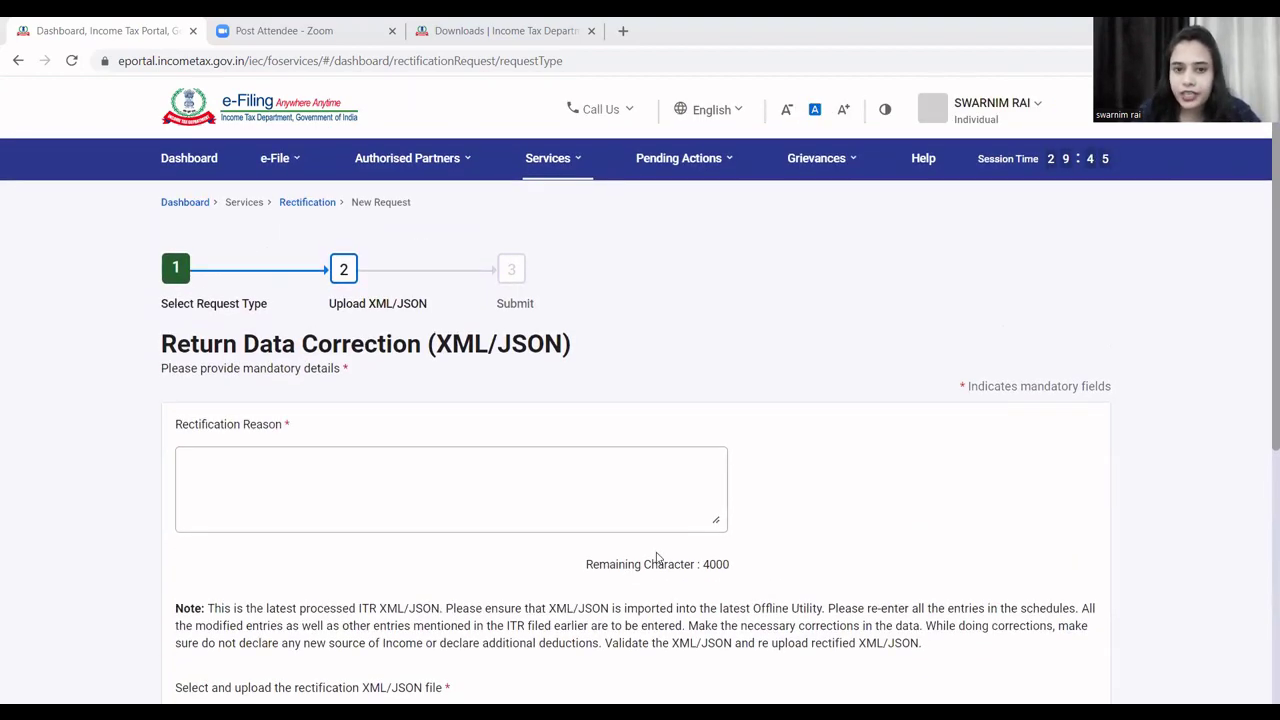
Go back to the new rectification request form and continue with assessment year 2020-21
{"action": "scroll", "coordinate": [655, 558], "scroll_direction": "down", "scroll_amount": 5}
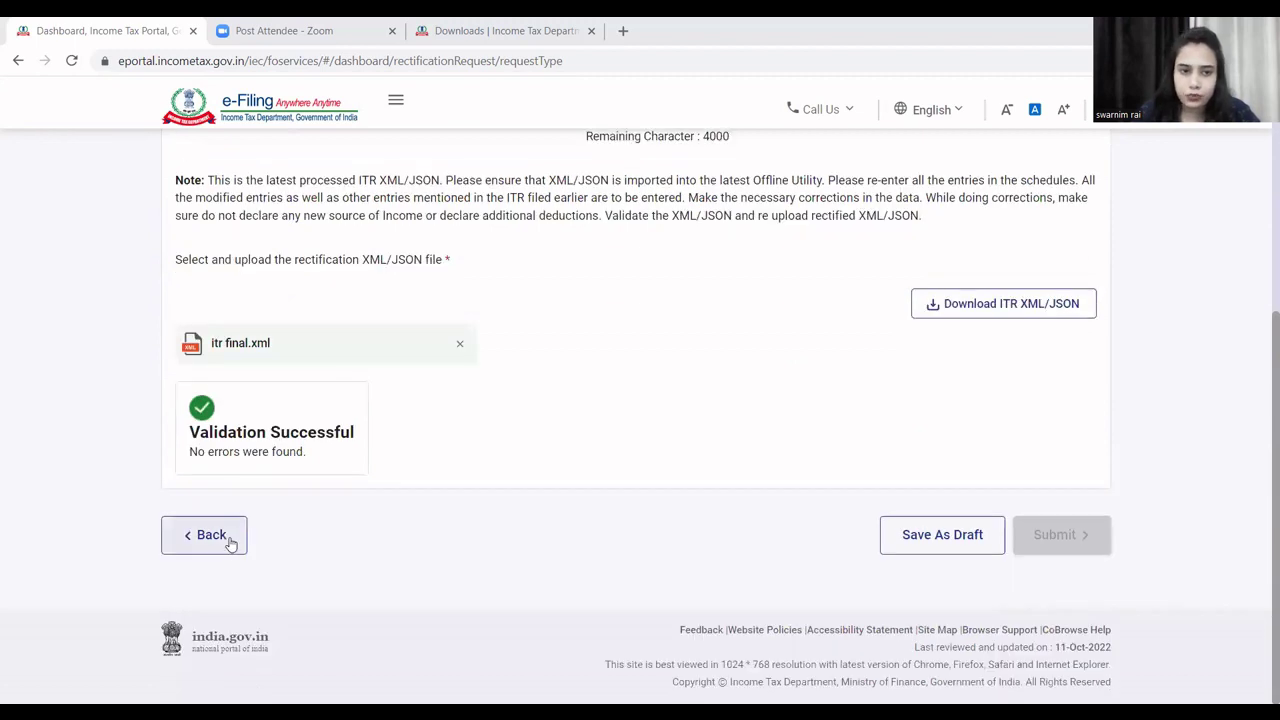
{"action": "left_click", "coordinate": [231, 543]}
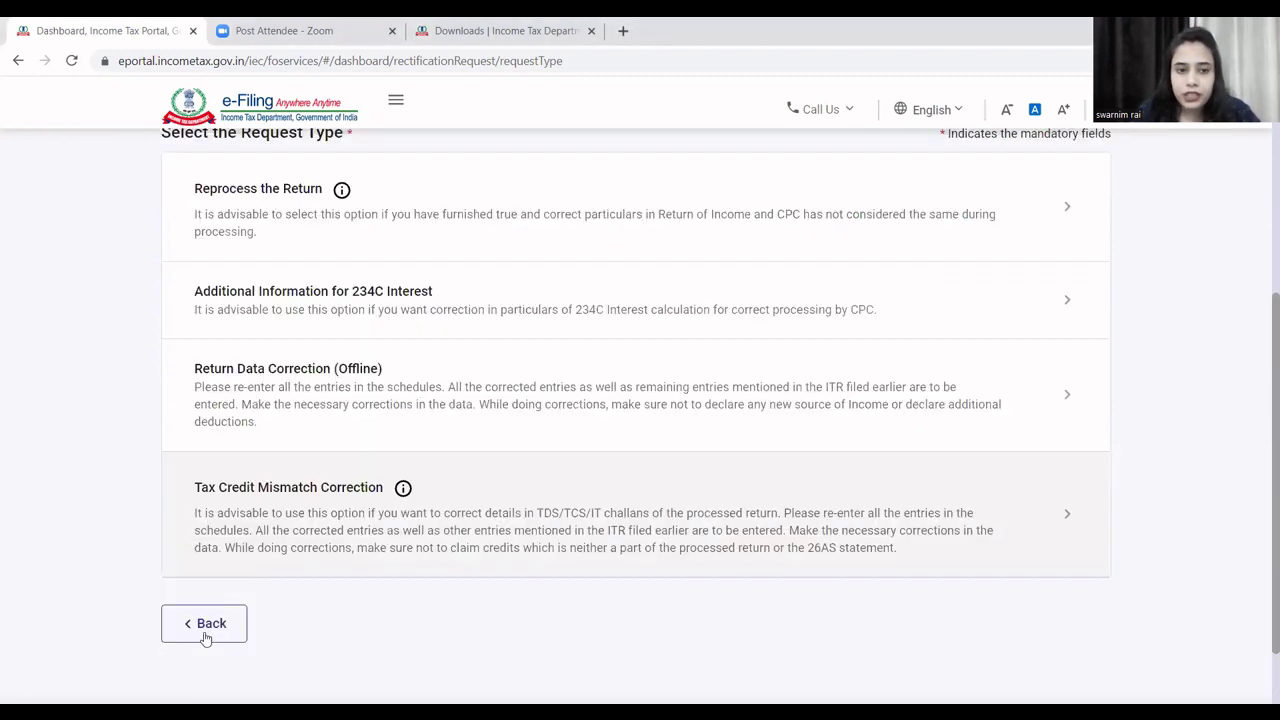
{"action": "left_click", "coordinate": [206, 626]}
{"action": "left_click", "coordinate": [240, 496]}
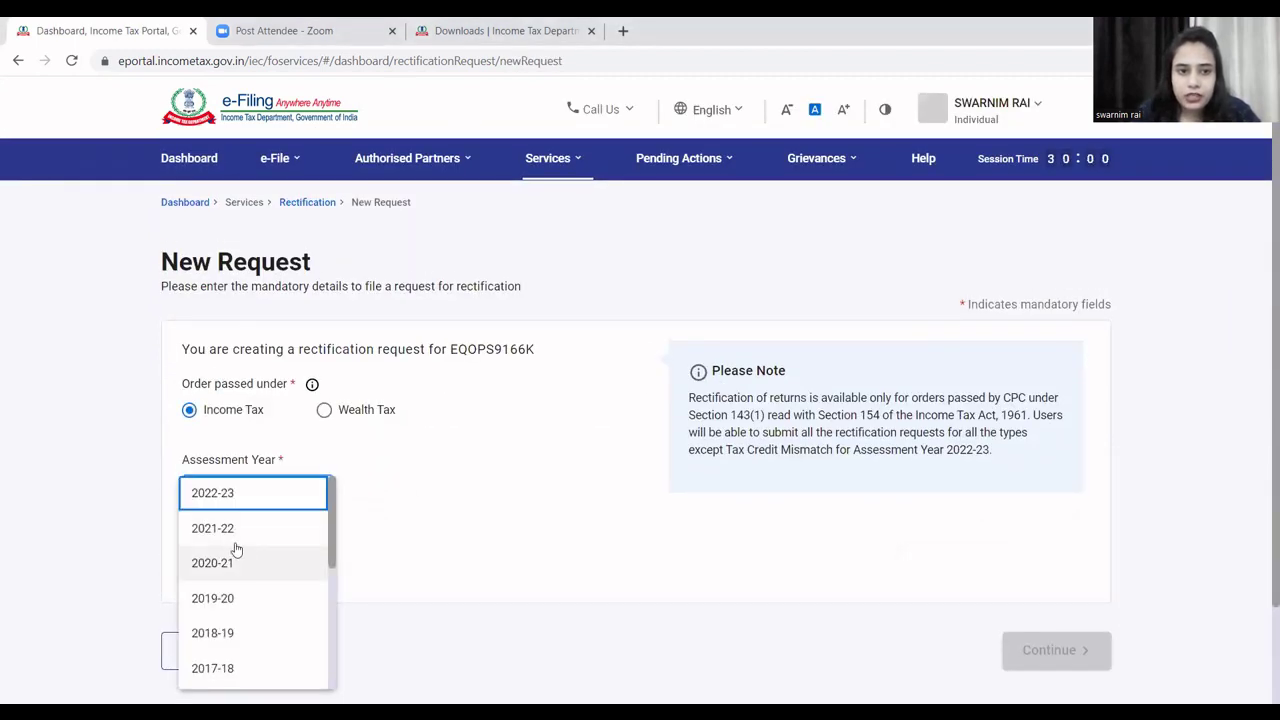
{"action": "left_click", "coordinate": [221, 565]}
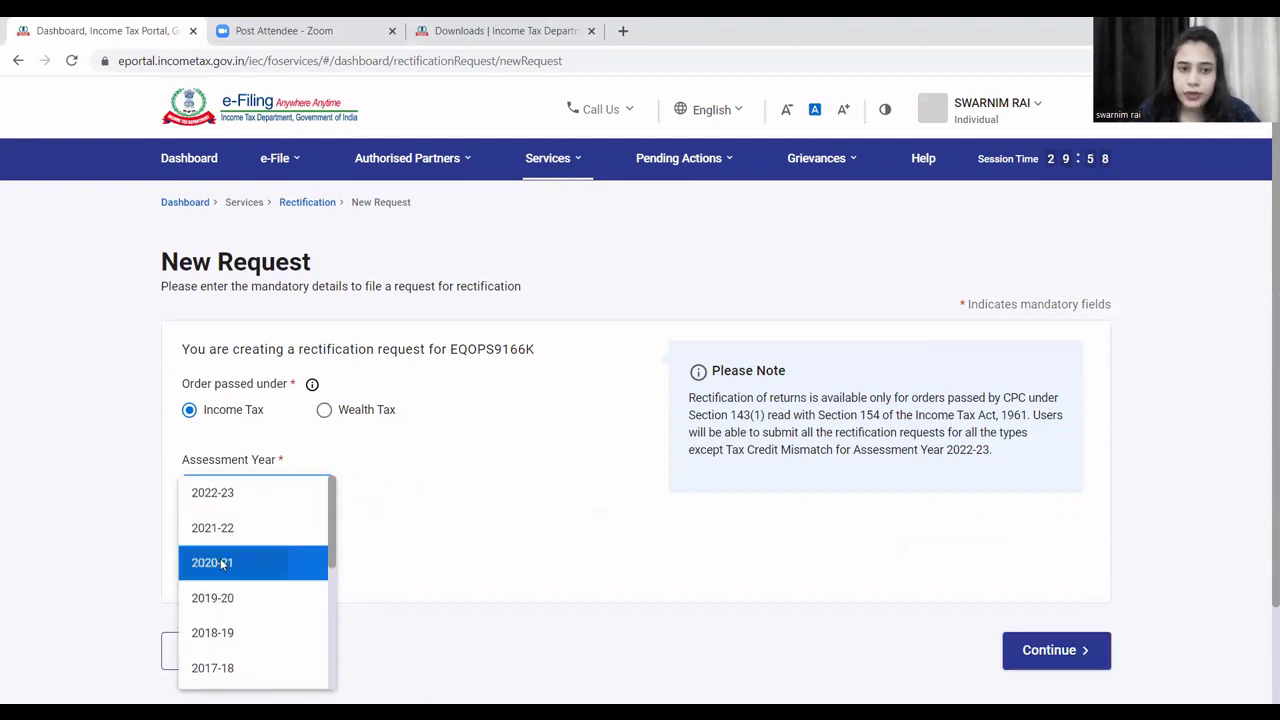
{"action": "left_click", "coordinate": [1034, 650]}
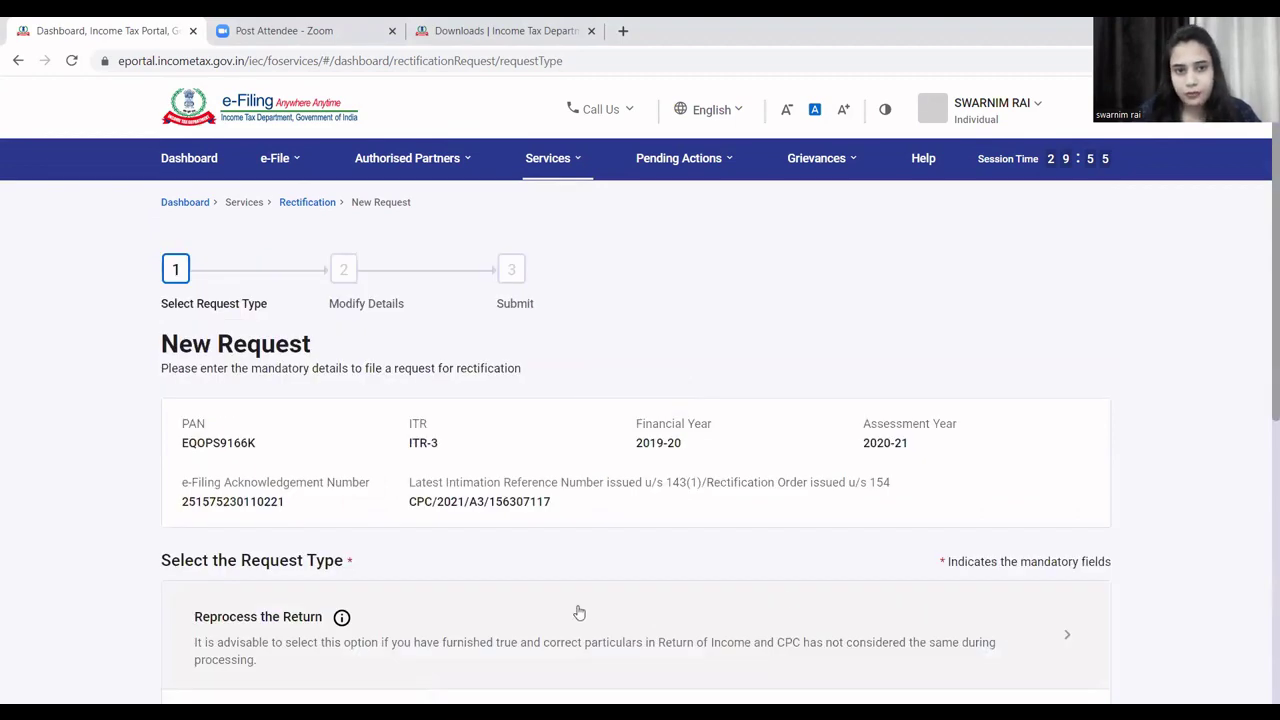
Choose Return Data Correction (Offline) as the request type for the 2020-21 rectification
{"action": "scroll", "coordinate": [620, 608], "scroll_direction": "down", "scroll_amount": 3}
{"action": "scroll", "coordinate": [575, 595], "scroll_direction": "down", "scroll_amount": 2}
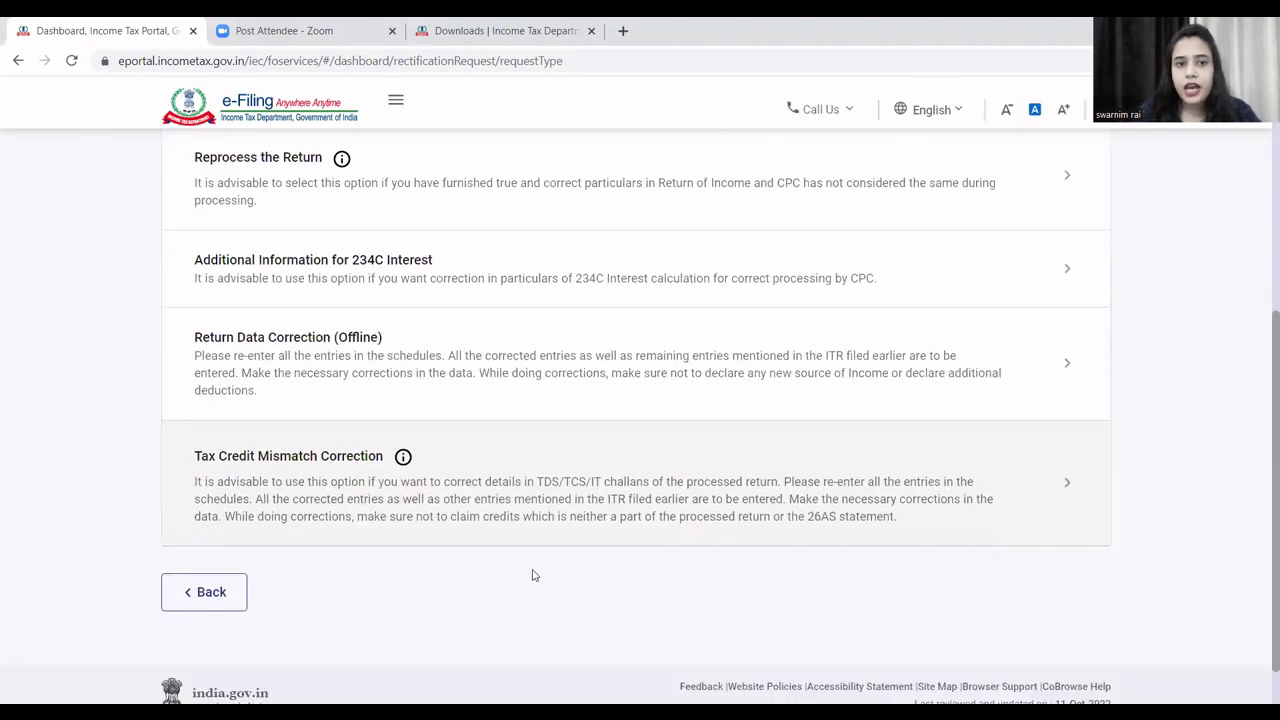
{"action": "left_click", "coordinate": [1062, 370]}
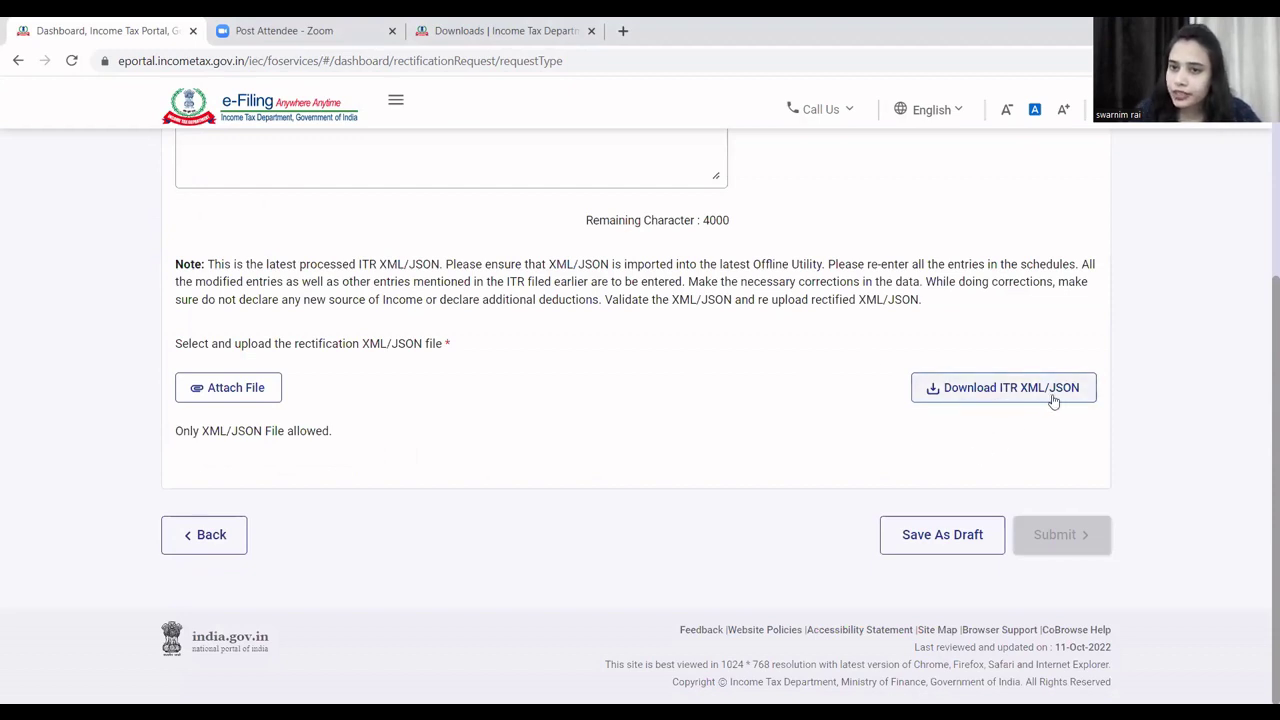
Switch to the portal's Downloads page, set the assessment year to 2020-21 and show the ITR 3 section's utilities
{"action": "left_click", "coordinate": [512, 32]}
{"action": "scroll", "coordinate": [569, 374], "scroll_direction": "up", "scroll_amount": 5}
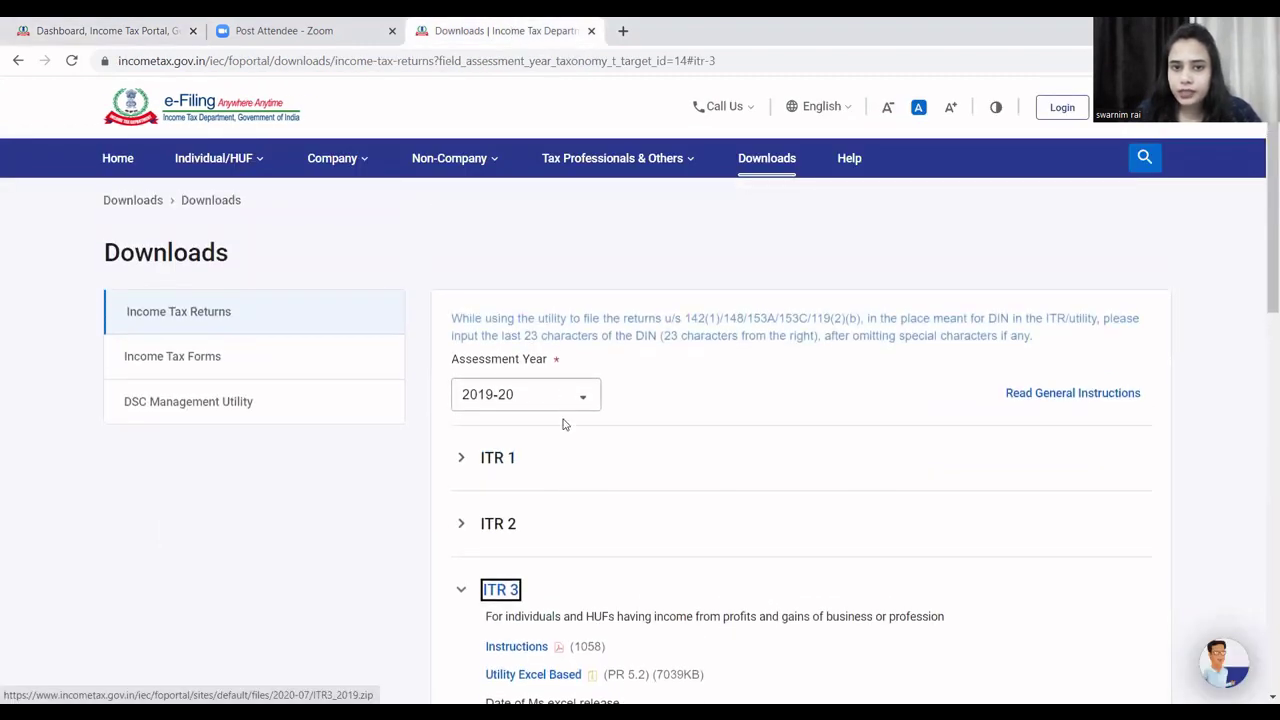
{"action": "left_click", "coordinate": [560, 398]}
{"action": "left_click", "coordinate": [524, 507]}
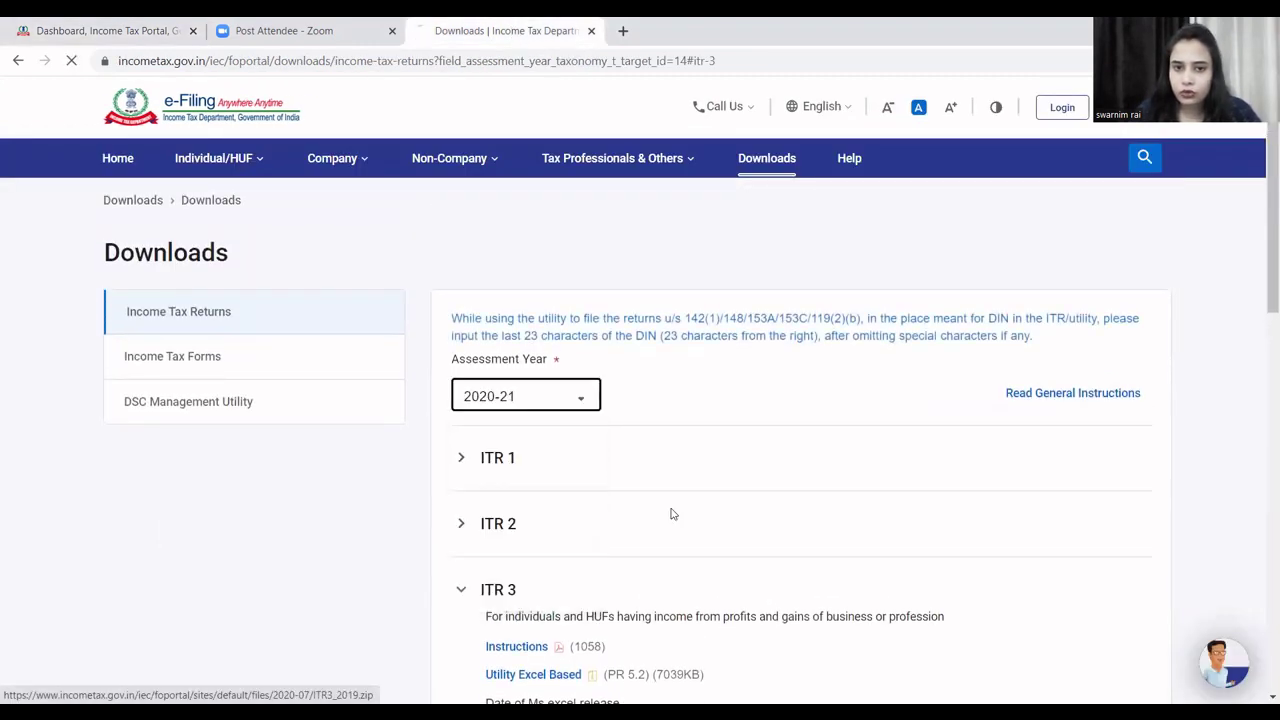
{"action": "scroll", "coordinate": [389, 409], "scroll_direction": "down", "scroll_amount": 1}
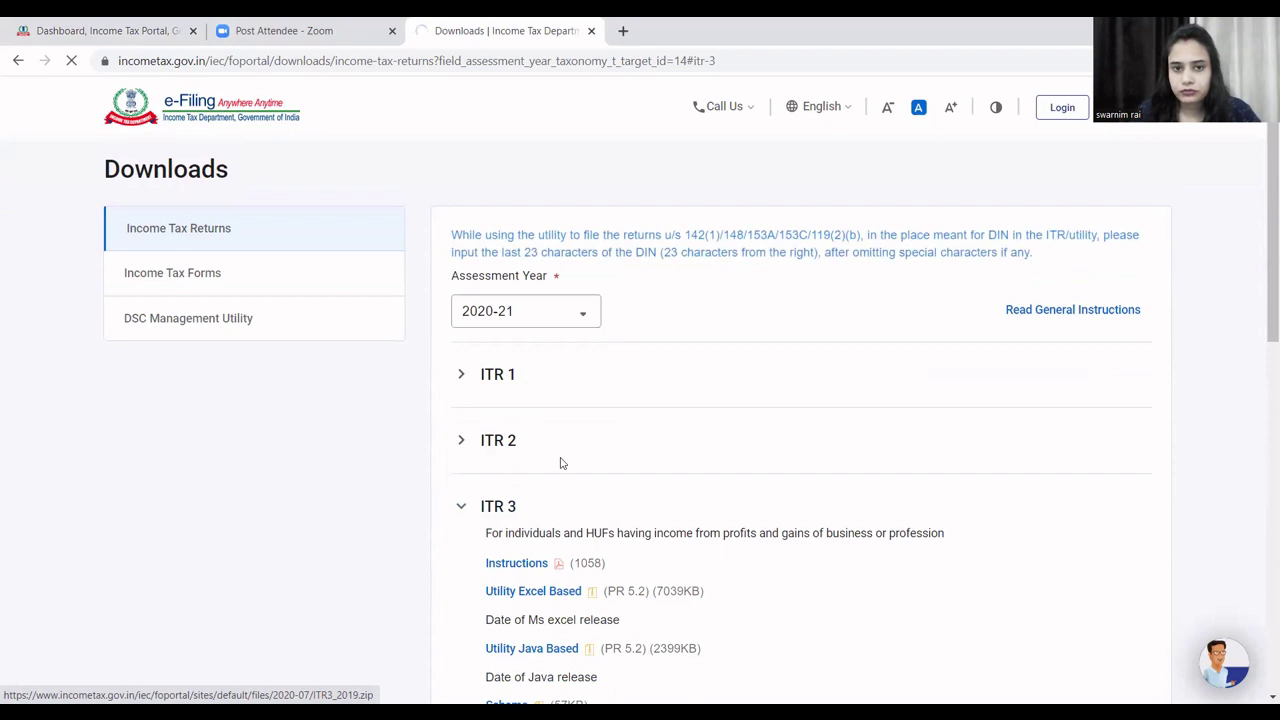
{"action": "scroll", "coordinate": [590, 395], "scroll_direction": "down", "scroll_amount": 2}
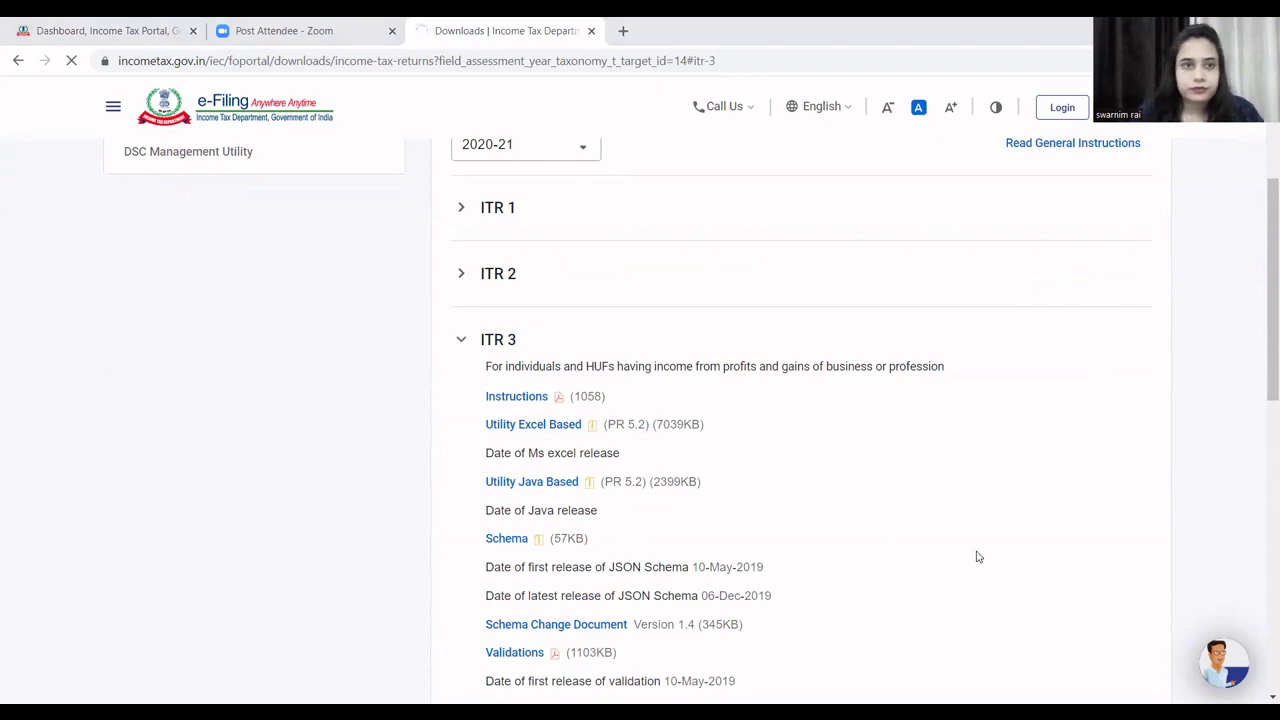
Switch to File Explorer, open the ITR-3_2020_1 folder inside AY 2020-21 and select the ITR-3_AY202021_PR3.1 utility
{"action": "key", "text": "alt+Tab"}
{"action": "double_click", "coordinate": [215, 144]}
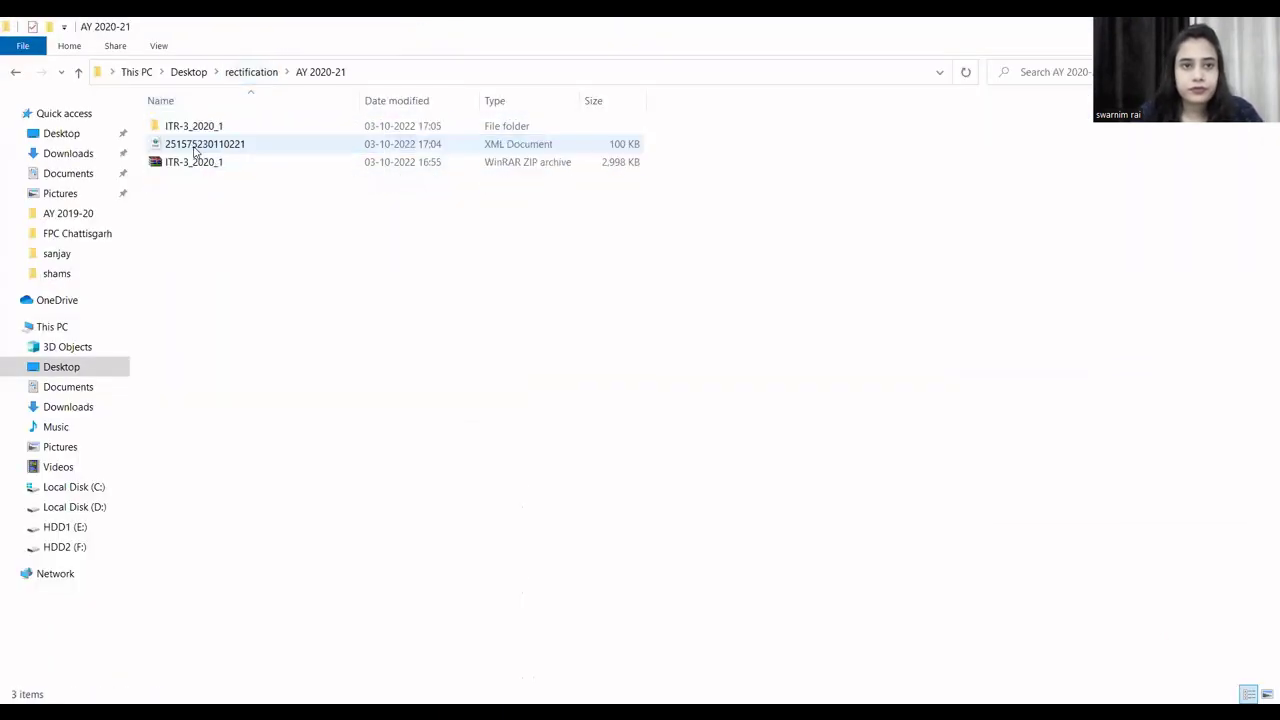
{"action": "double_click", "coordinate": [217, 126]}
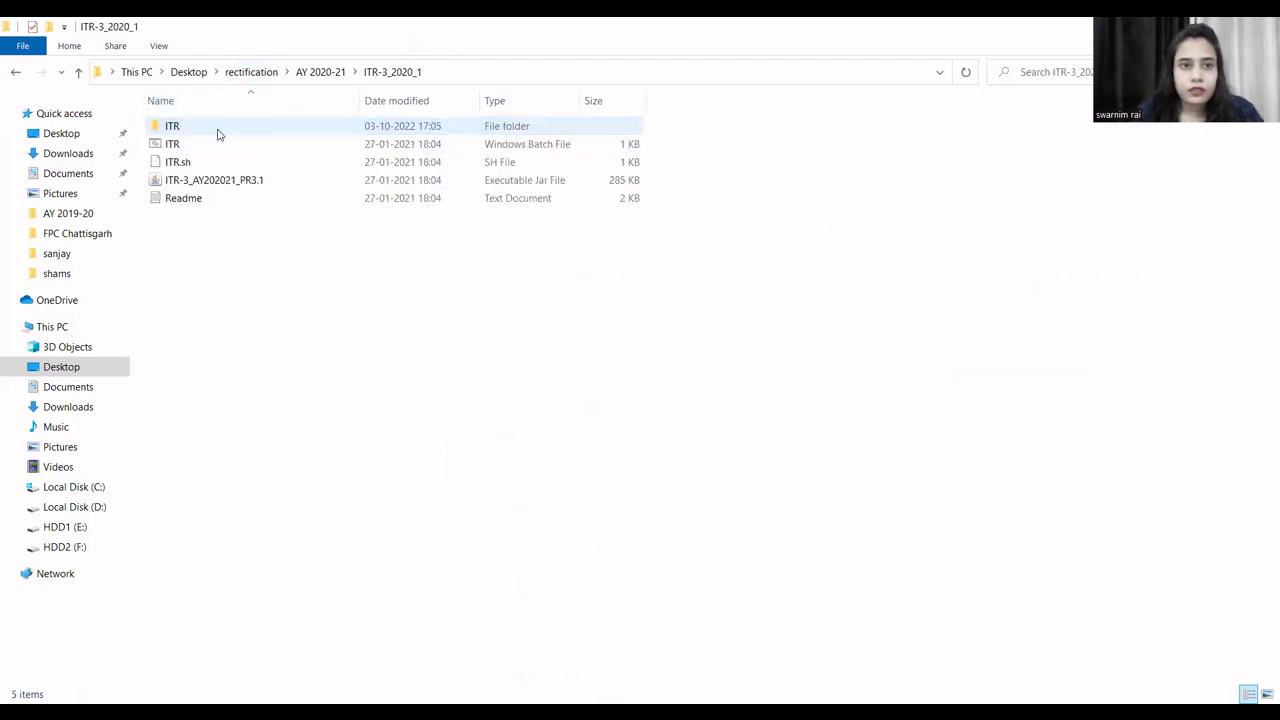
{"action": "left_click", "coordinate": [215, 183]}
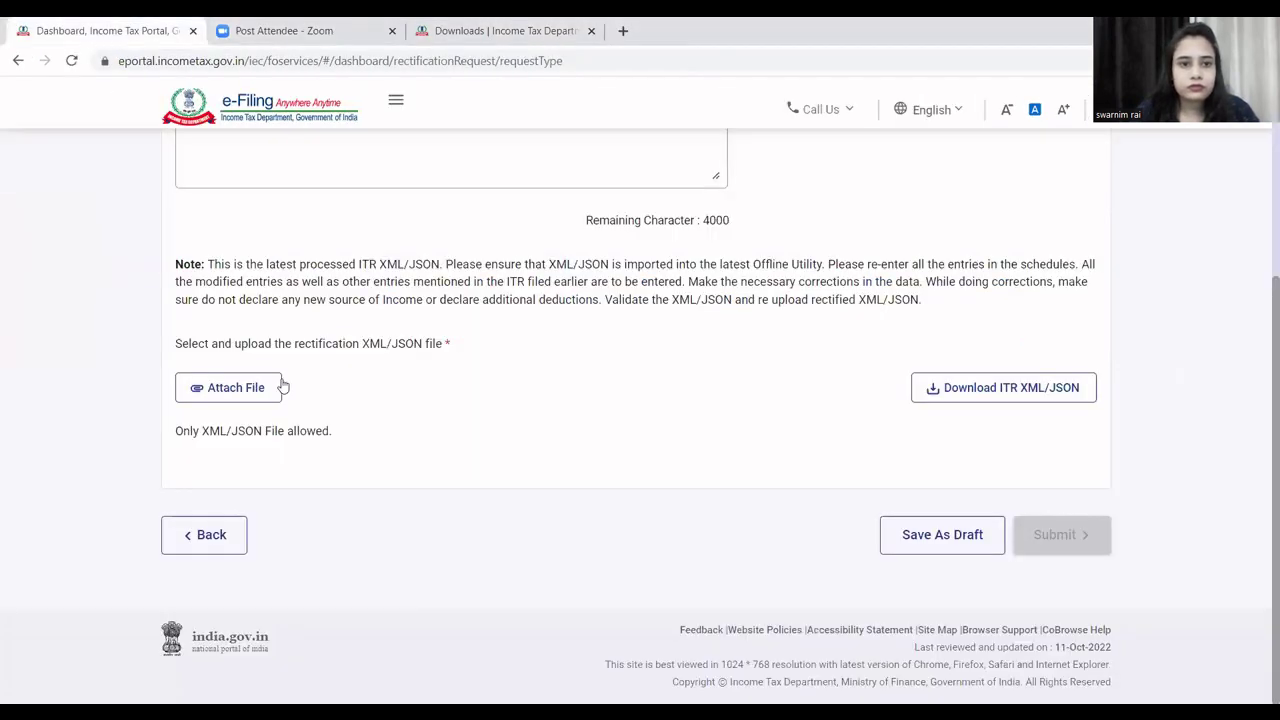
Attach the itr final XML file from the AY 2020-21 folder inside rectification to the rectification request
{"action": "left_click", "coordinate": [268, 390]}
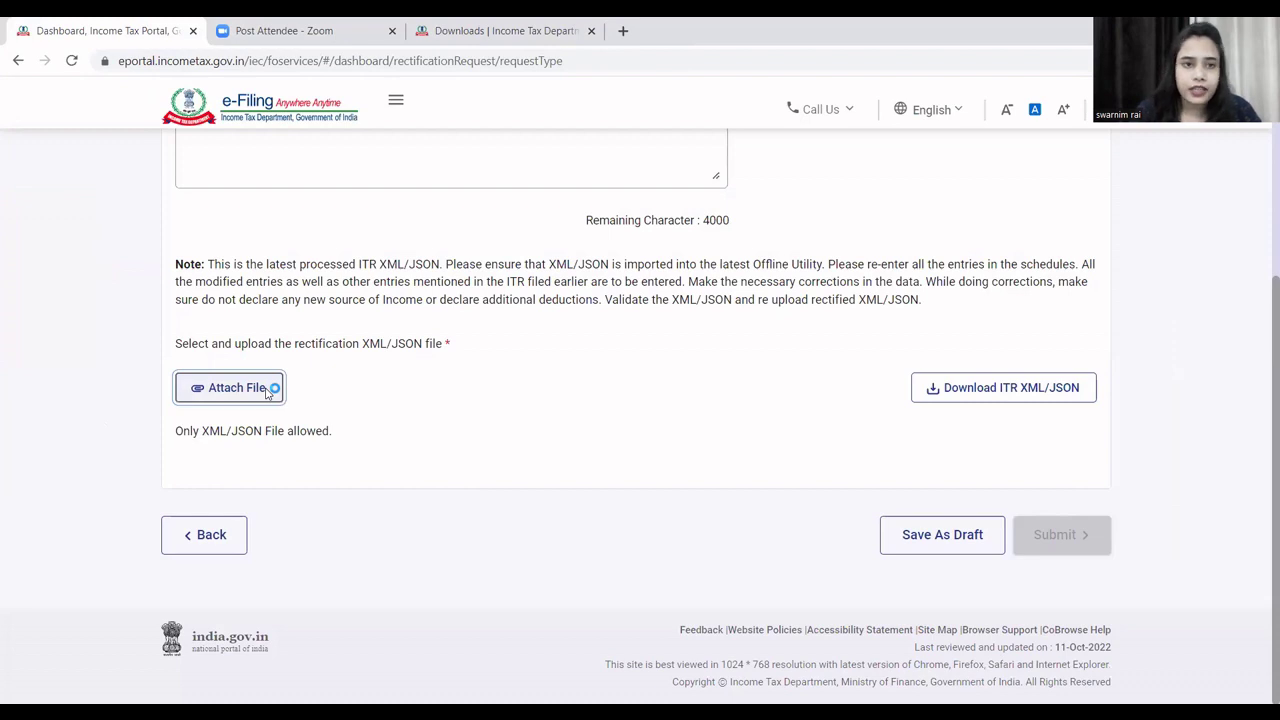
{"action": "left_click", "coordinate": [228, 58]}
{"action": "double_click", "coordinate": [221, 174]}
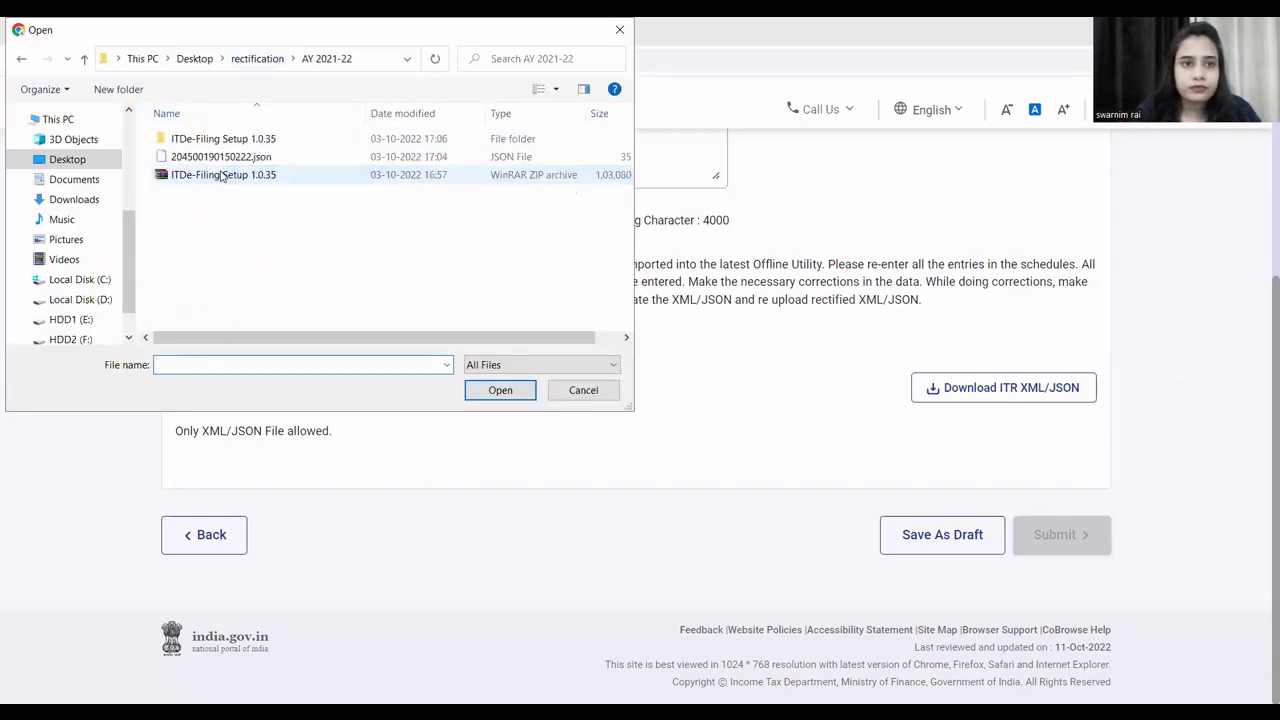
{"action": "left_click", "coordinate": [226, 58]}
{"action": "double_click", "coordinate": [213, 155]}
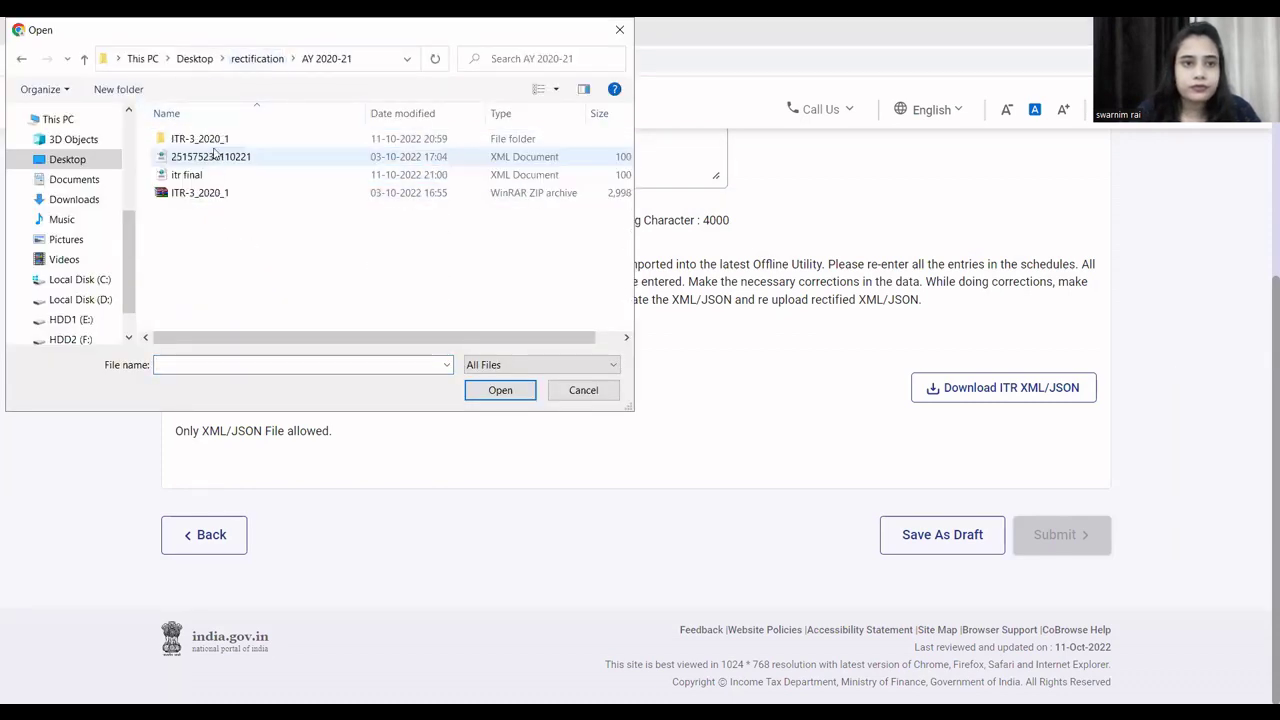
{"action": "left_click", "coordinate": [214, 174]}
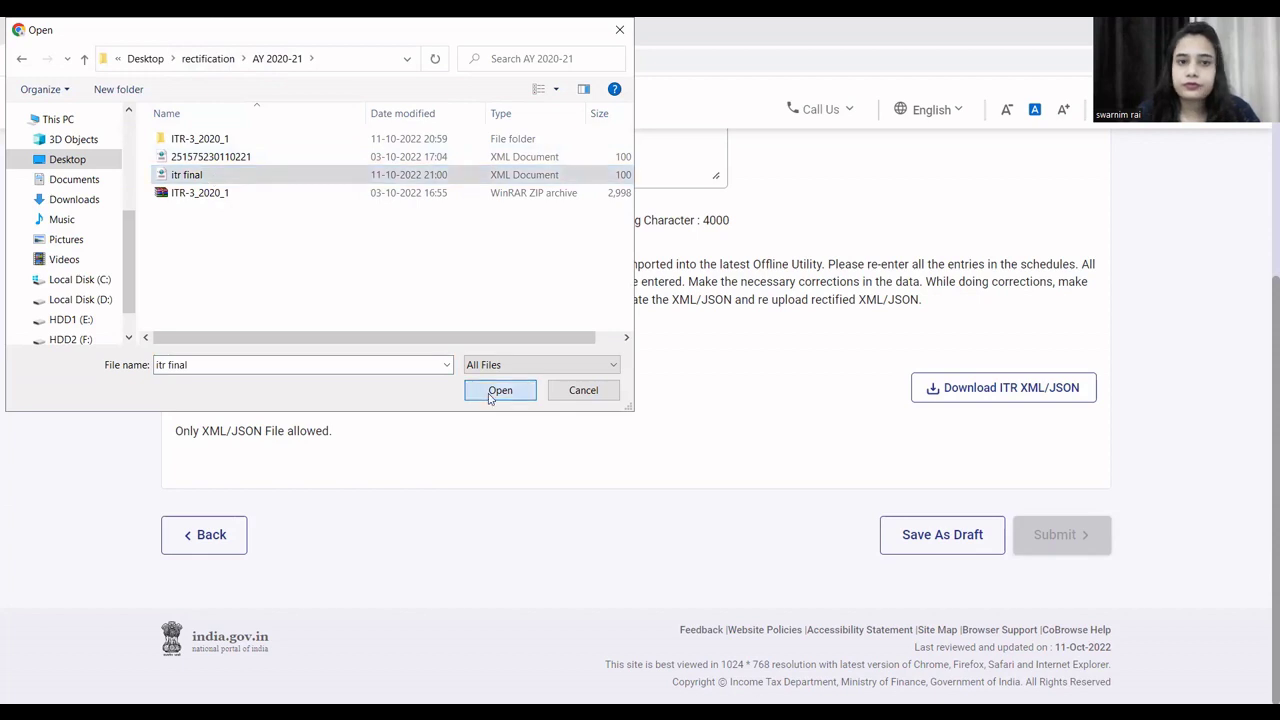
{"action": "left_click", "coordinate": [499, 390]}
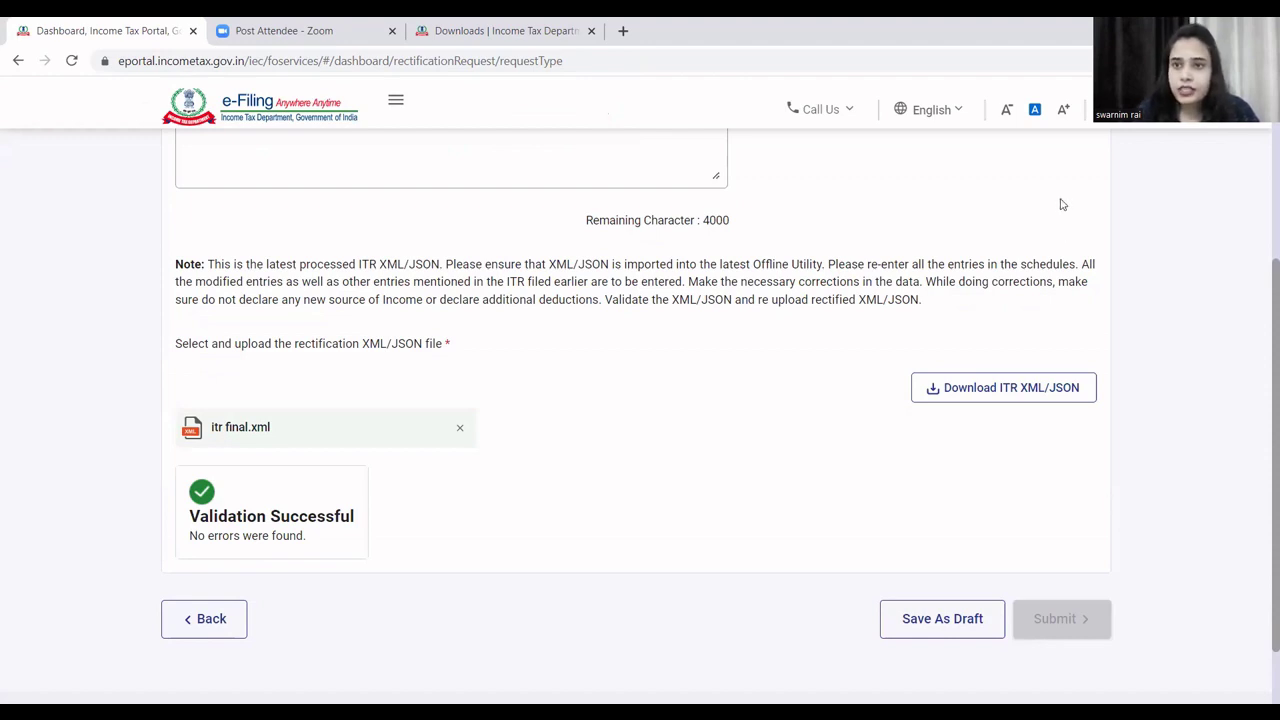
Go back to the new rectification request form and continue with assessment year 2021-22
{"action": "left_click", "coordinate": [201, 625]}
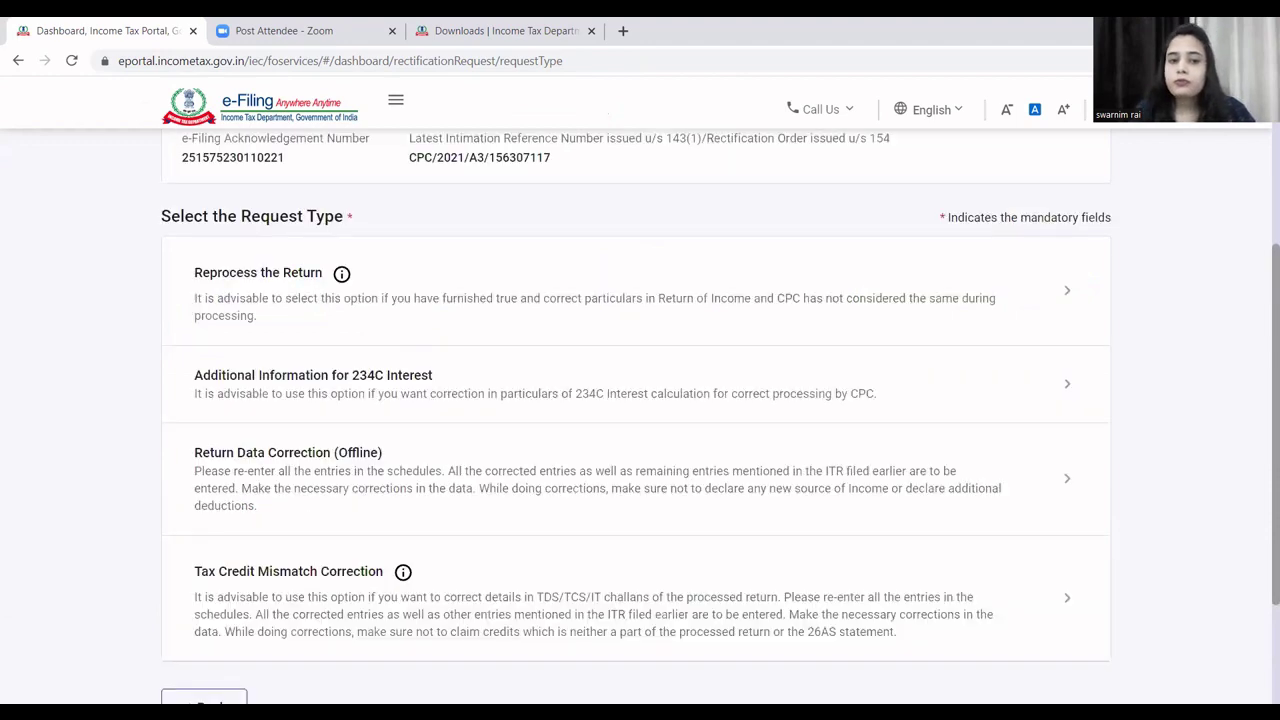
{"action": "left_click", "coordinate": [209, 636]}
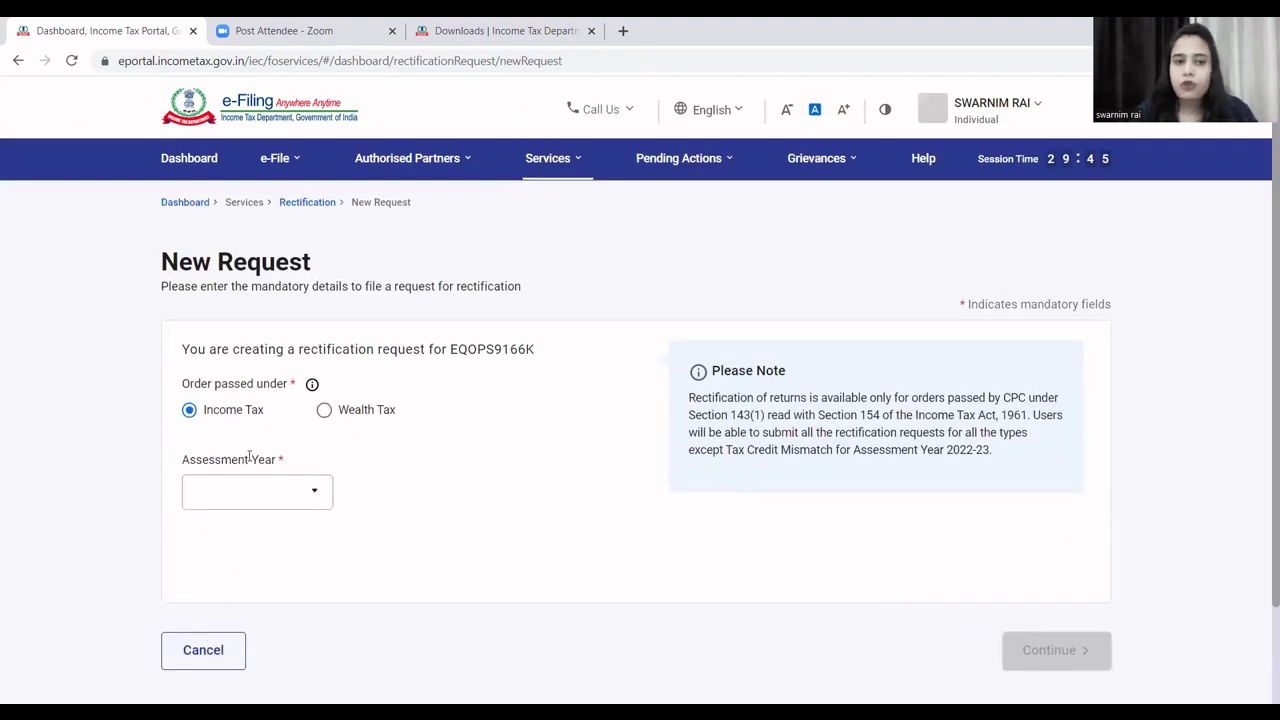
{"action": "left_click", "coordinate": [262, 490]}
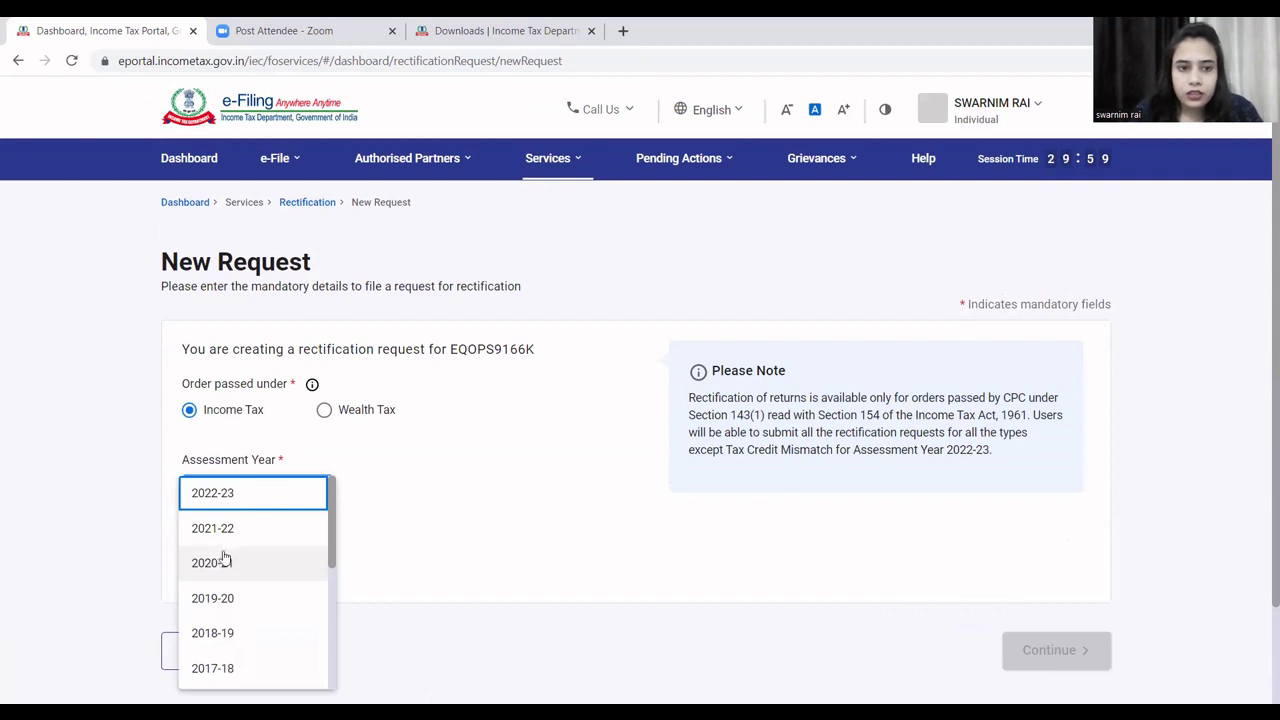
{"action": "left_click", "coordinate": [229, 530]}
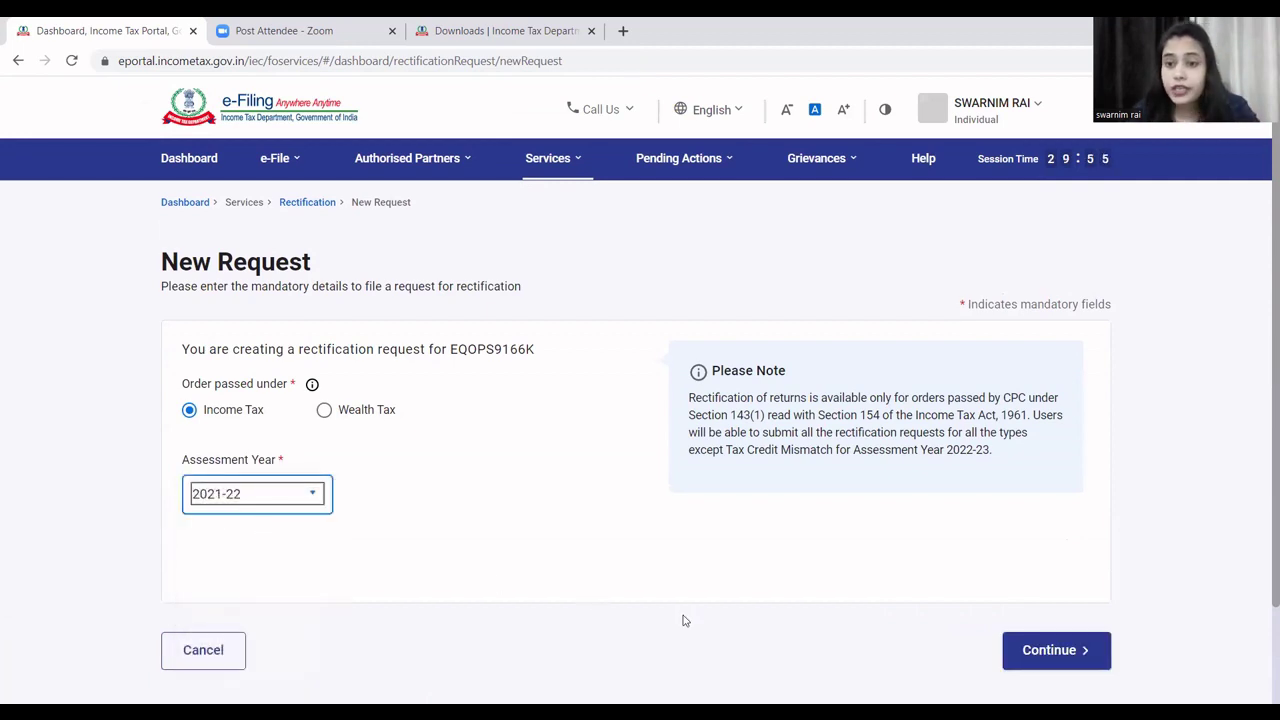
{"action": "left_click", "coordinate": [1059, 662]}
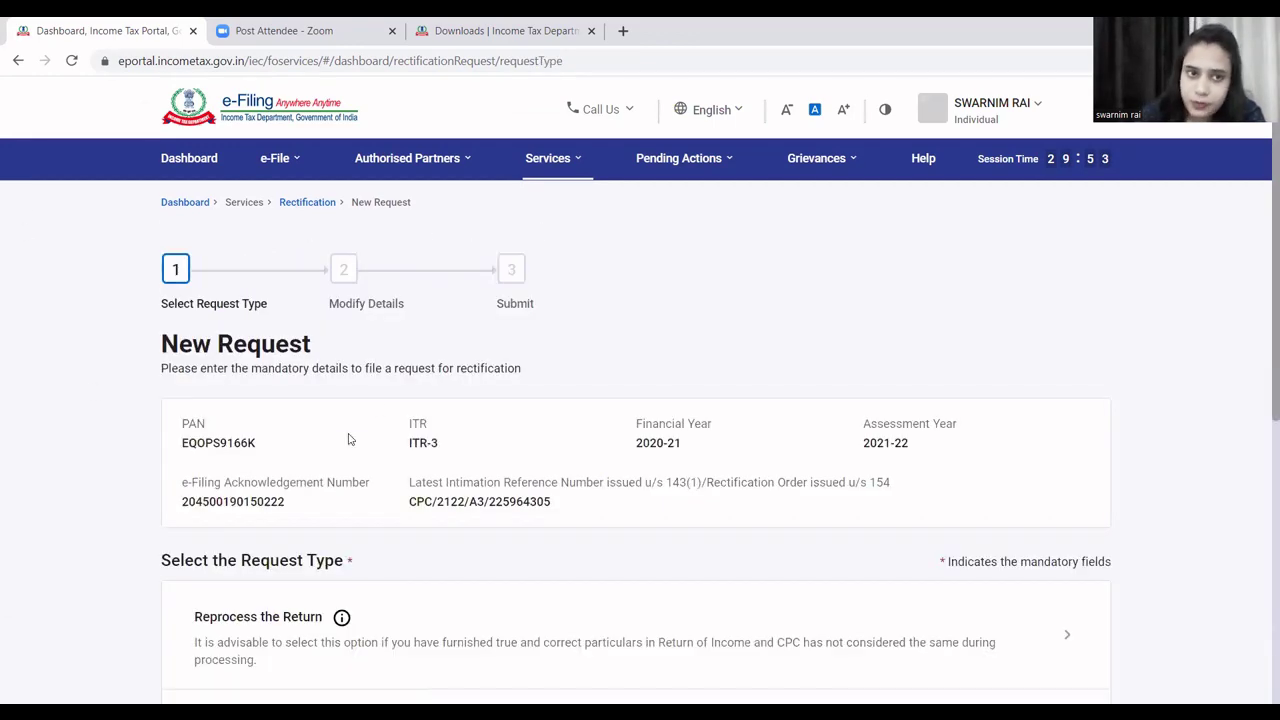
Choose Return Data Correction (Offline) as the request type for the 2021-22 rectification
{"action": "scroll", "coordinate": [348, 440], "scroll_direction": "down", "scroll_amount": 4}
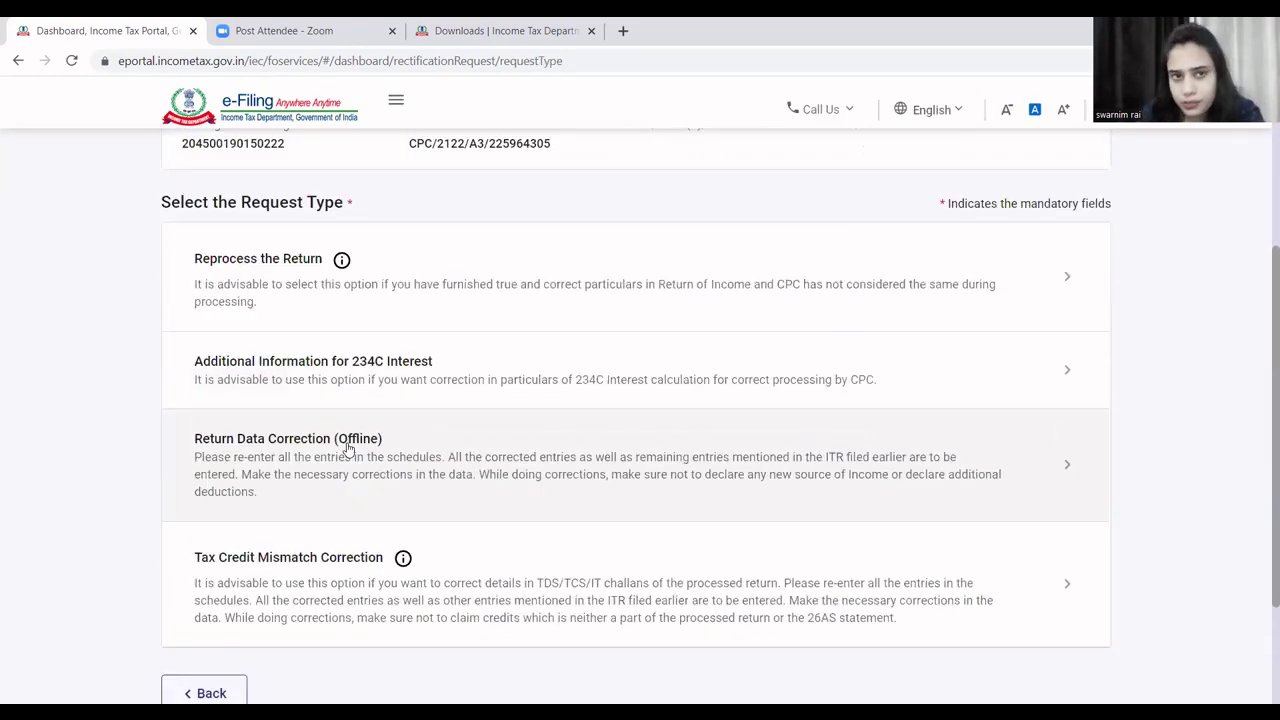
{"action": "scroll", "coordinate": [348, 450], "scroll_direction": "down", "scroll_amount": 1}
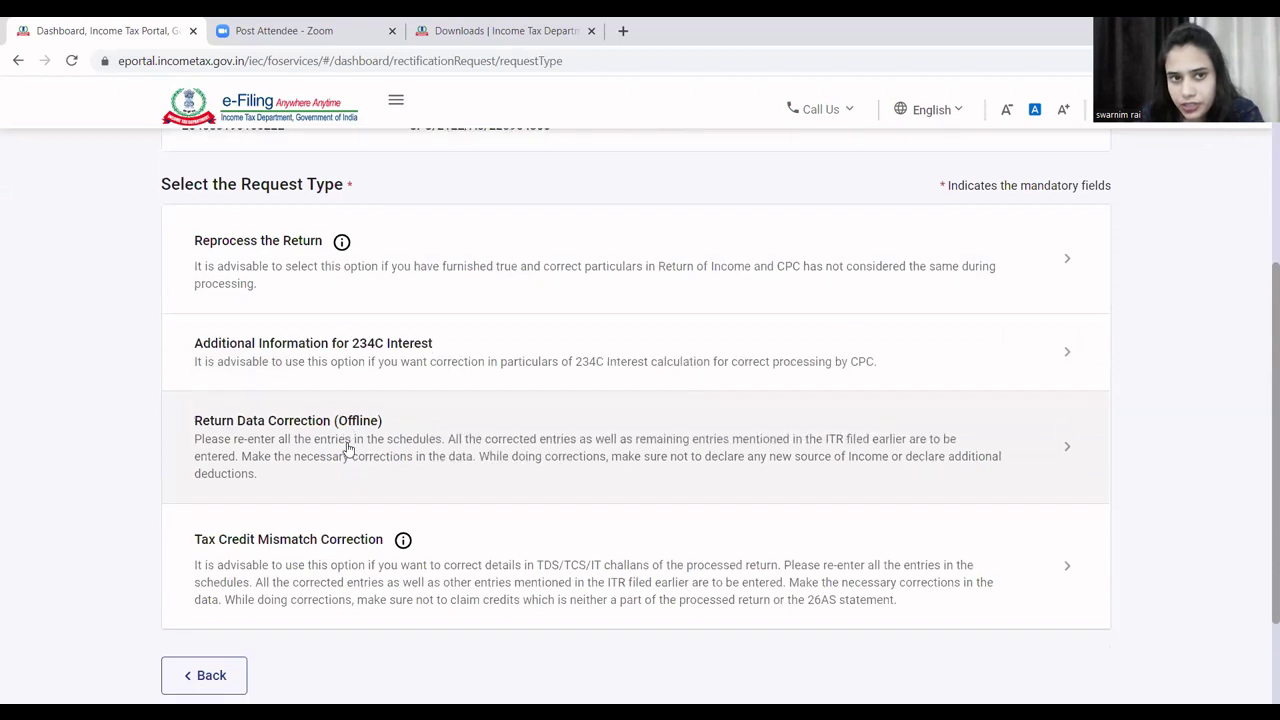
{"action": "left_click", "coordinate": [1066, 448]}
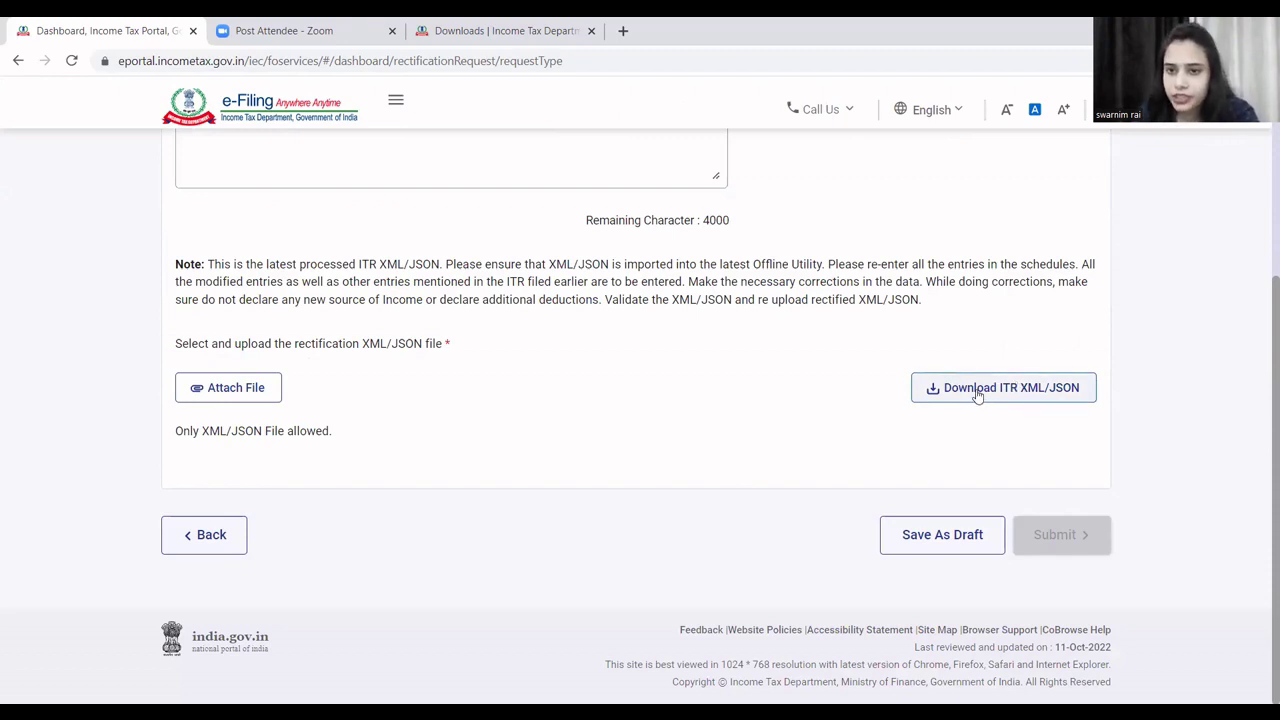
Switch to the portal's Downloads page and show the Common Offline Utility (ITR 1 to ITR 4) for assessment year 2021-22
{"action": "left_click", "coordinate": [480, 31]}
{"action": "left_click", "coordinate": [580, 401]}
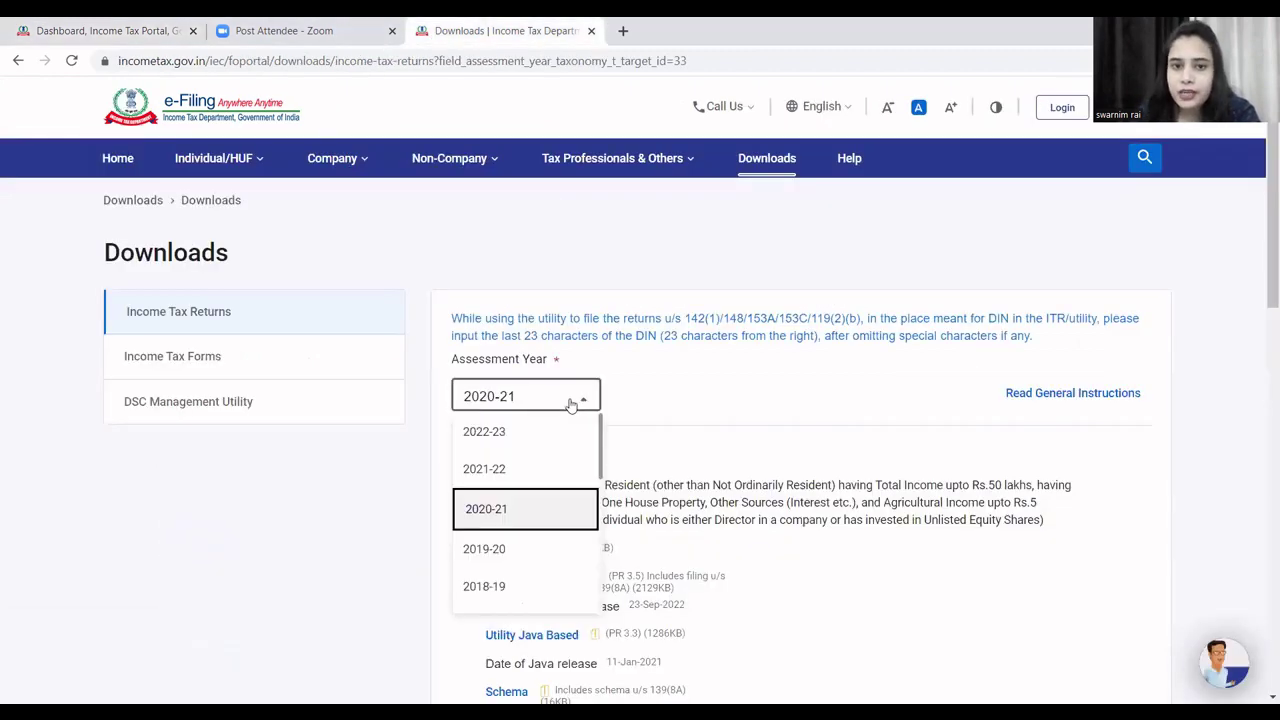
{"action": "left_click", "coordinate": [539, 476]}
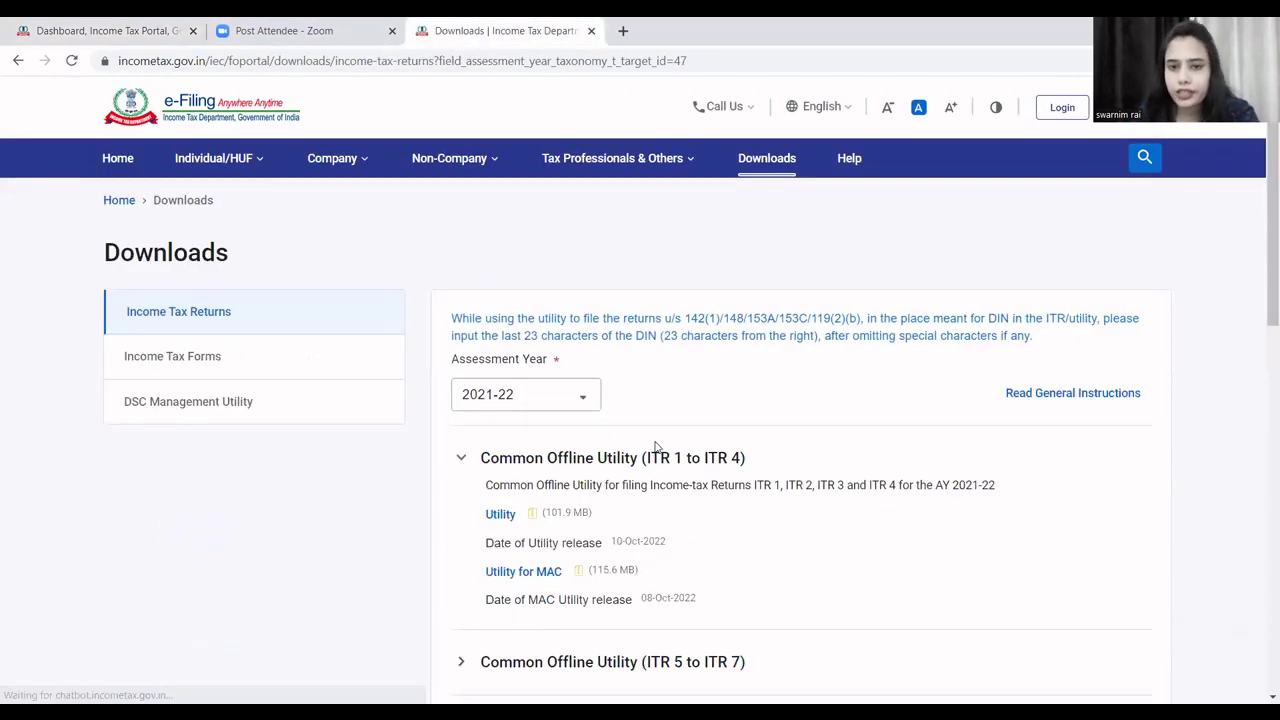
{"action": "scroll", "coordinate": [655, 449], "scroll_direction": "down", "scroll_amount": 1}
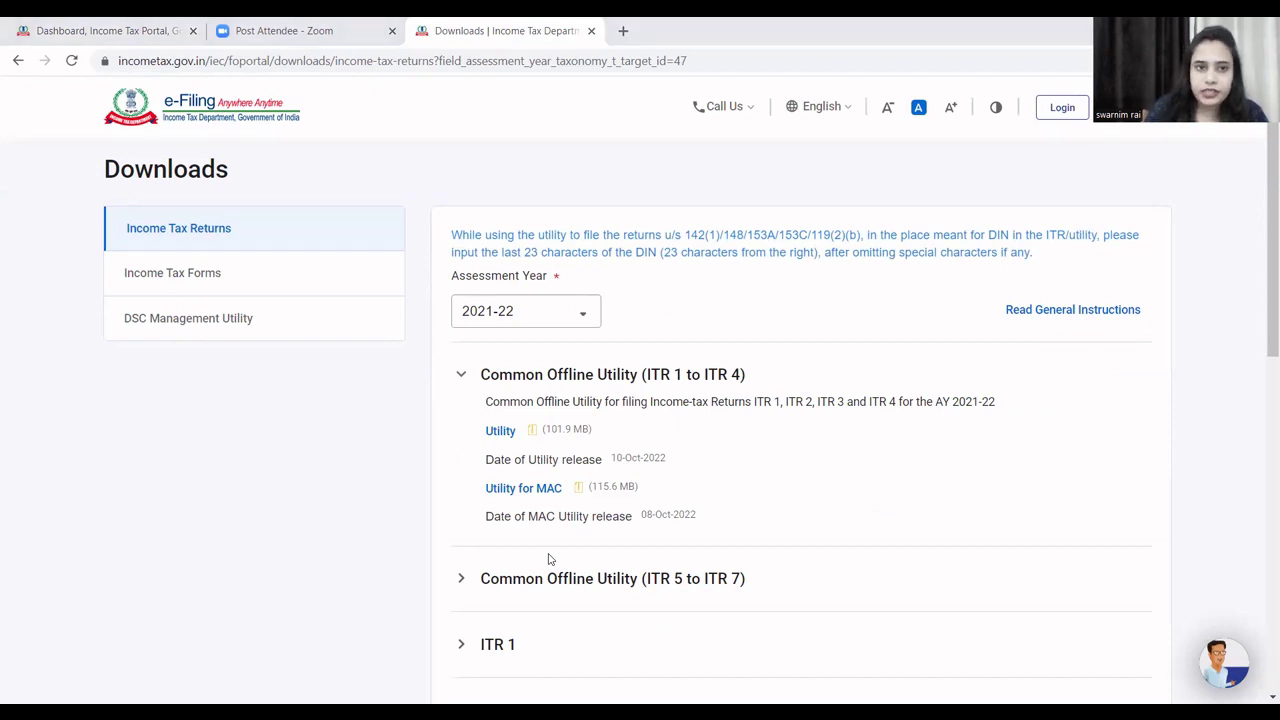
Switch to File Explorer, open the AY 2021-22 folder inside rectification and launch the utility from its ITDe-Filing Setup 1.0.35 folder
{"action": "key", "text": "alt+Tab"}
{"action": "left_click", "coordinate": [255, 72]}
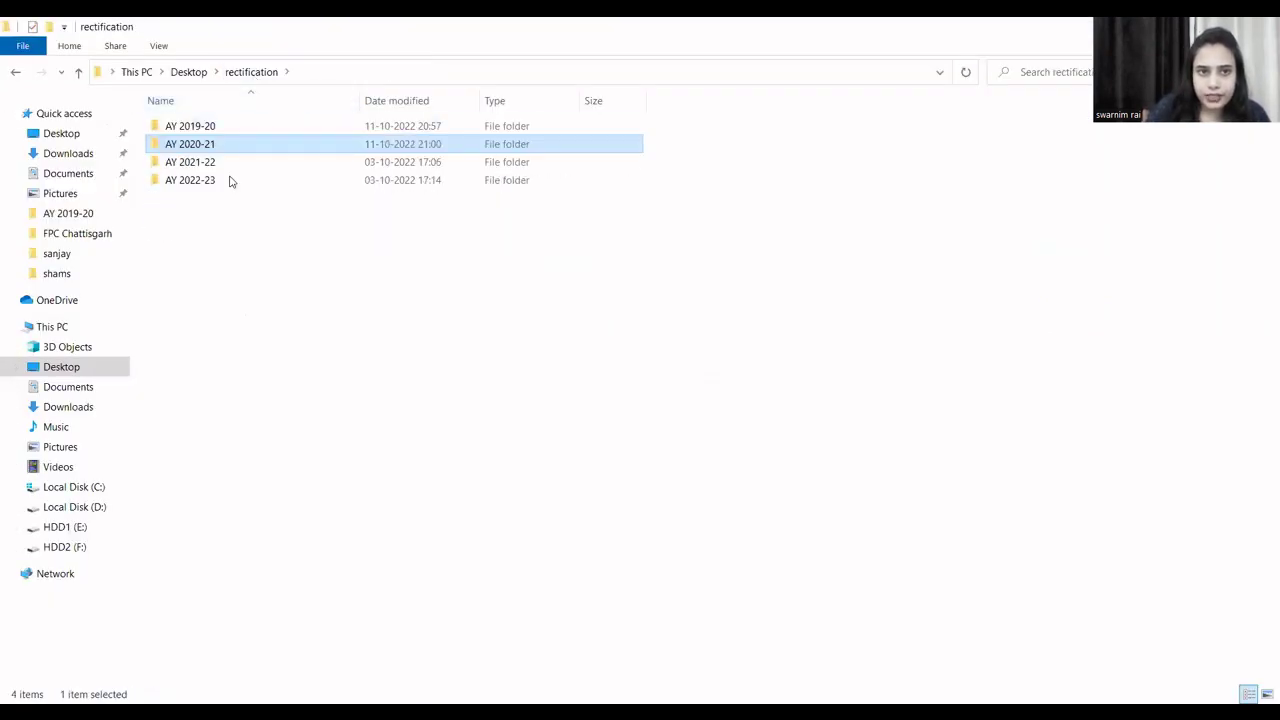
{"action": "double_click", "coordinate": [188, 162]}
{"action": "left_click", "coordinate": [208, 128]}
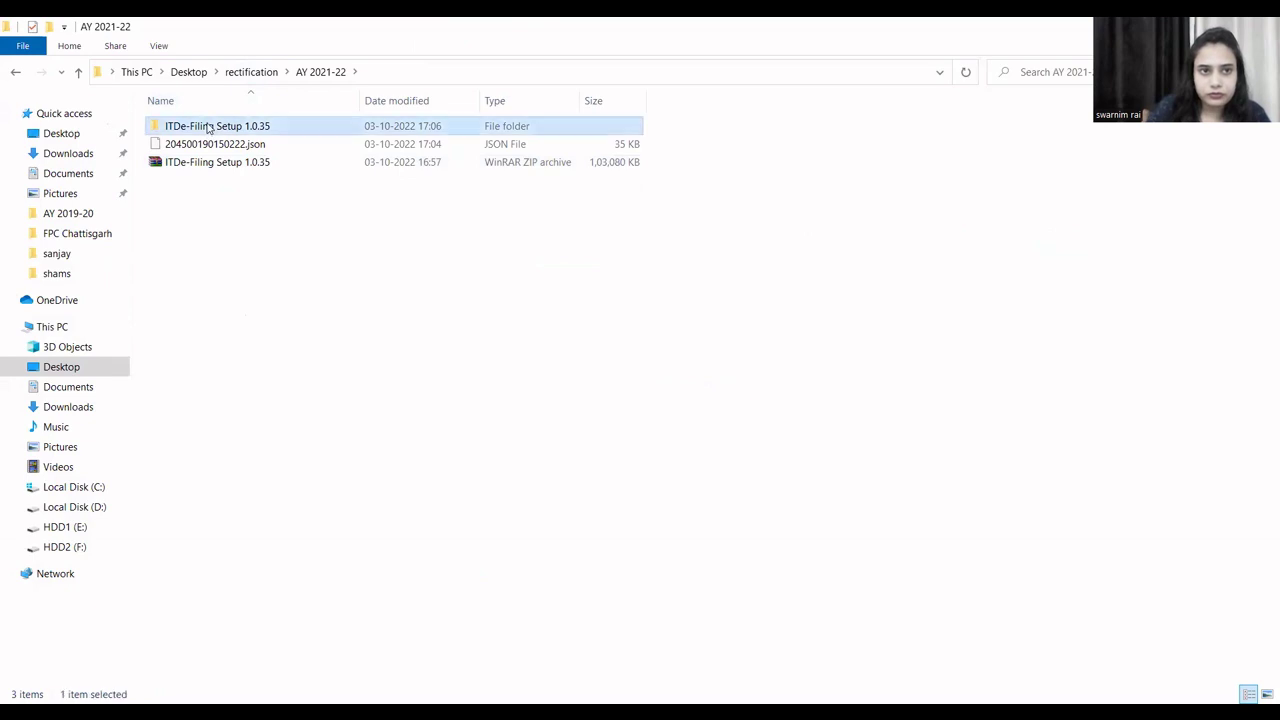
{"action": "double_click", "coordinate": [208, 128]}
{"action": "double_click", "coordinate": [208, 128]}
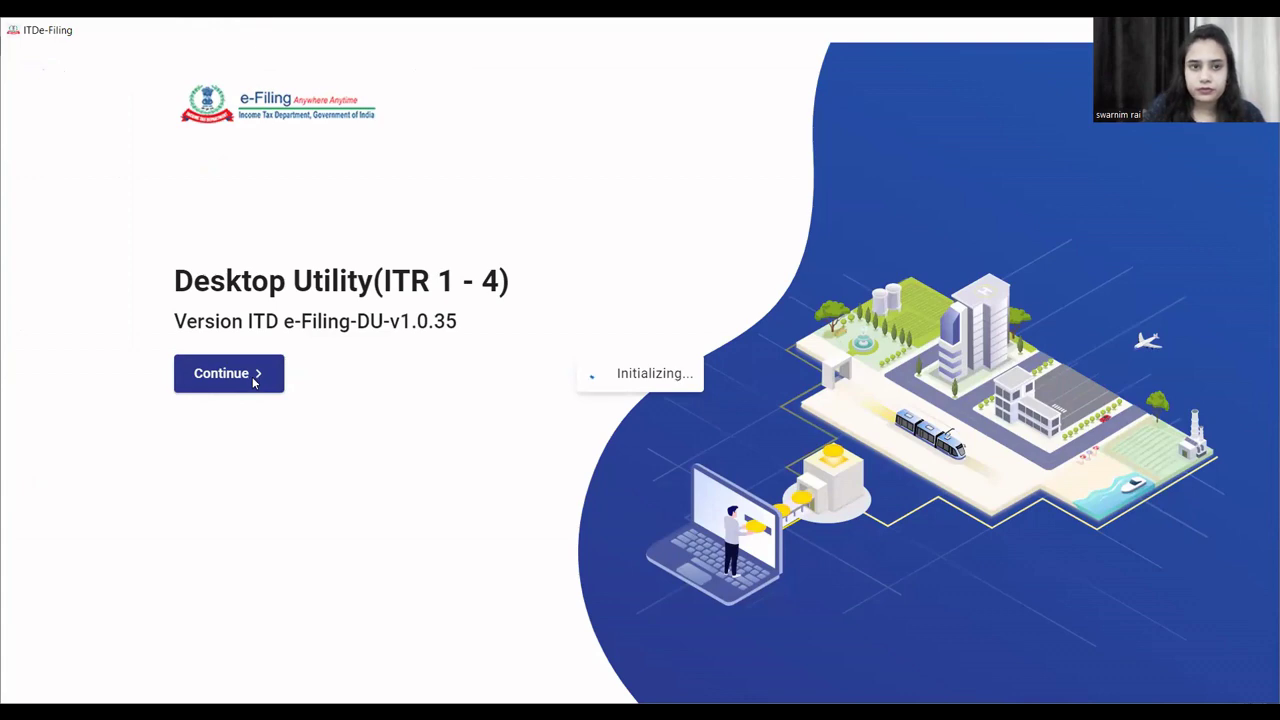
Start filing returns for A.Y. 2021-22 in the desktop utility and choose to import a draft ITR or utility-generated JSON
{"action": "left_click", "coordinate": [254, 382]}
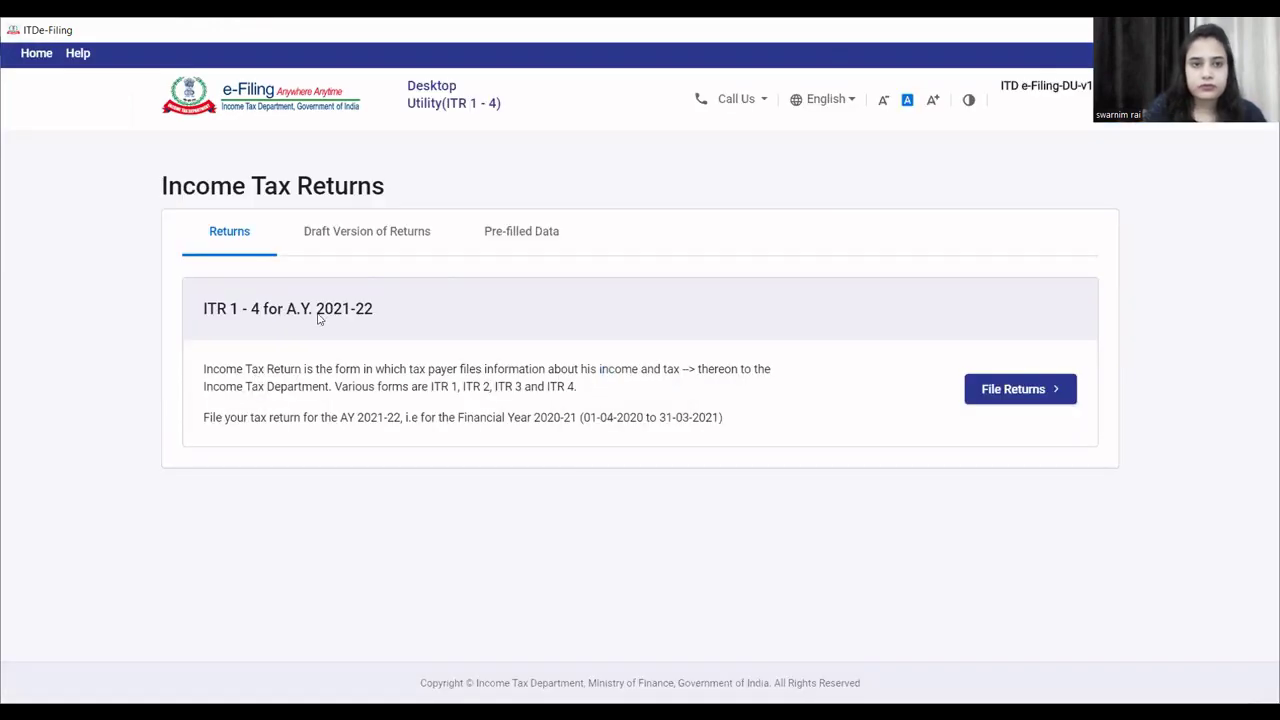
{"action": "left_click", "coordinate": [1042, 397]}
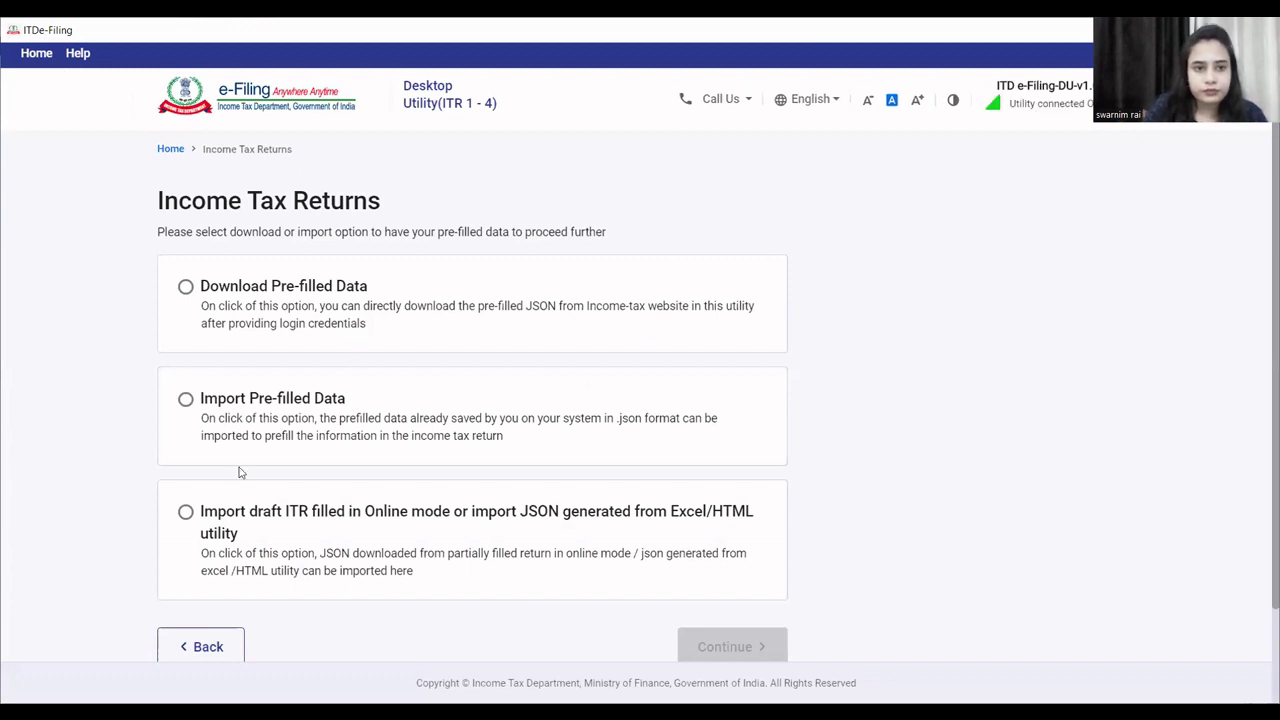
{"action": "left_click", "coordinate": [186, 513]}
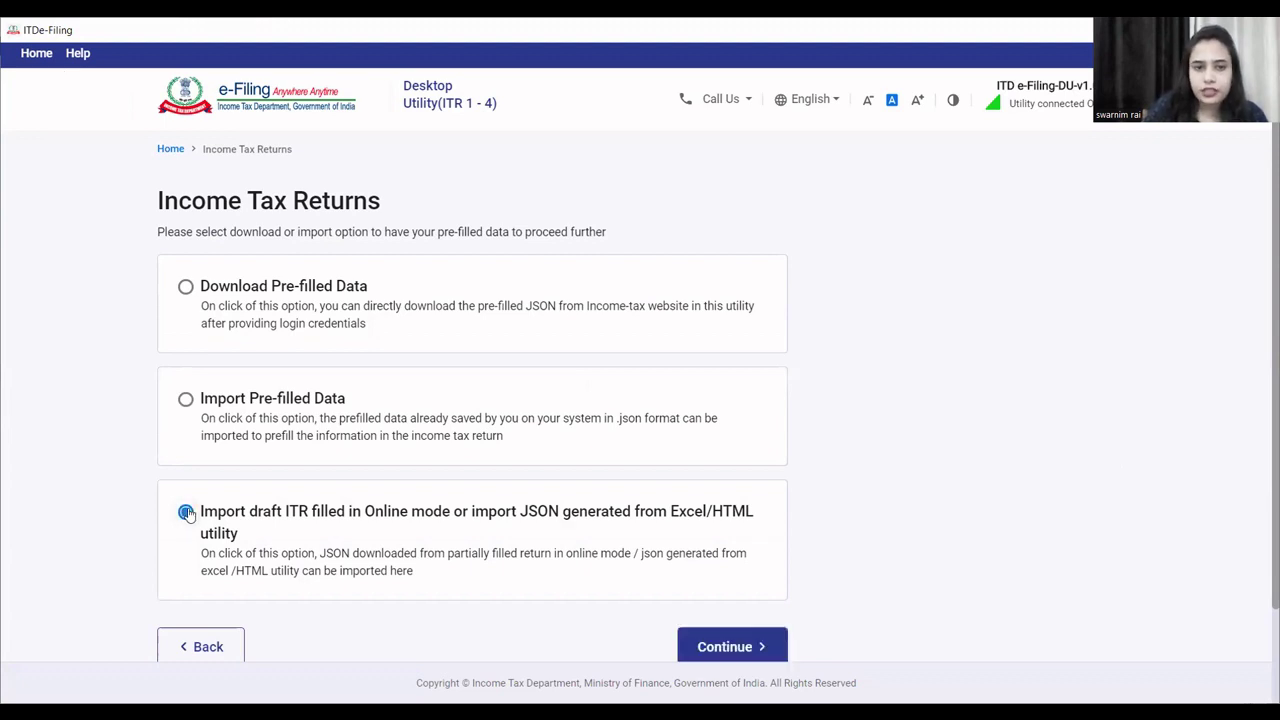
{"action": "left_click", "coordinate": [757, 640]}
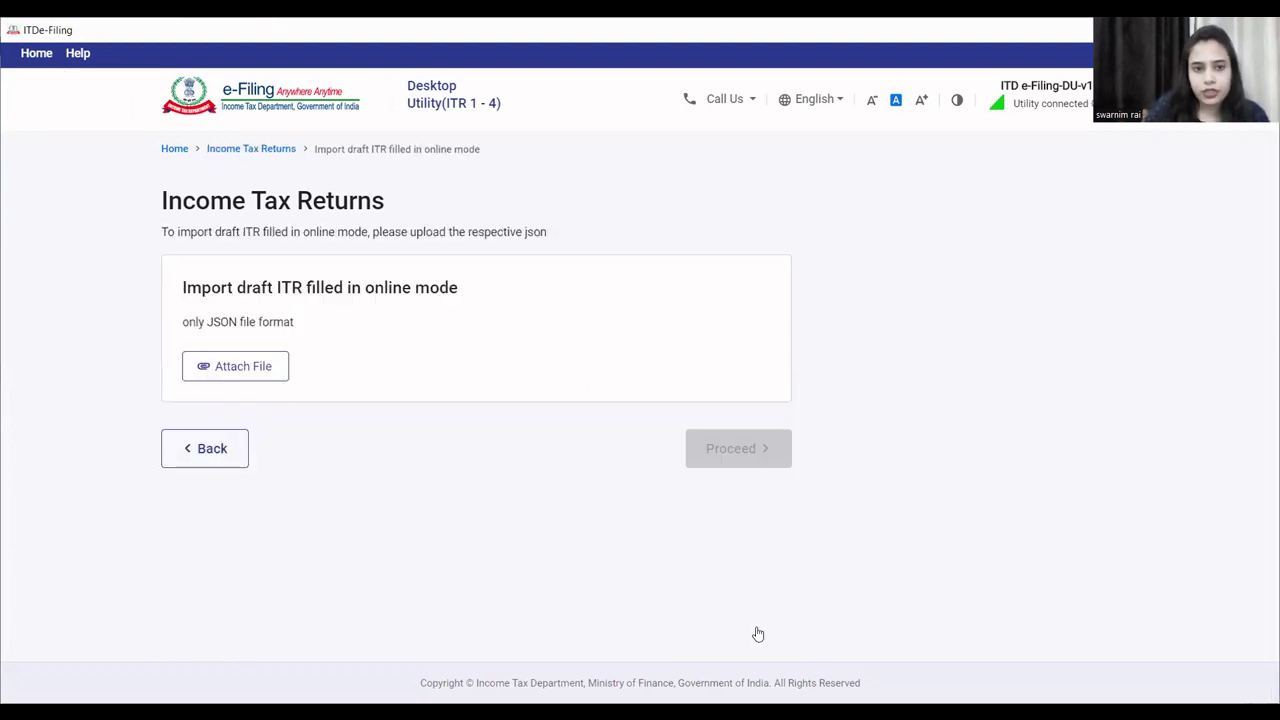
Import the return's JSON file from the Desktop's rectification folder, under AY 2021-22, and proceed with it
{"action": "left_click", "coordinate": [262, 376]}
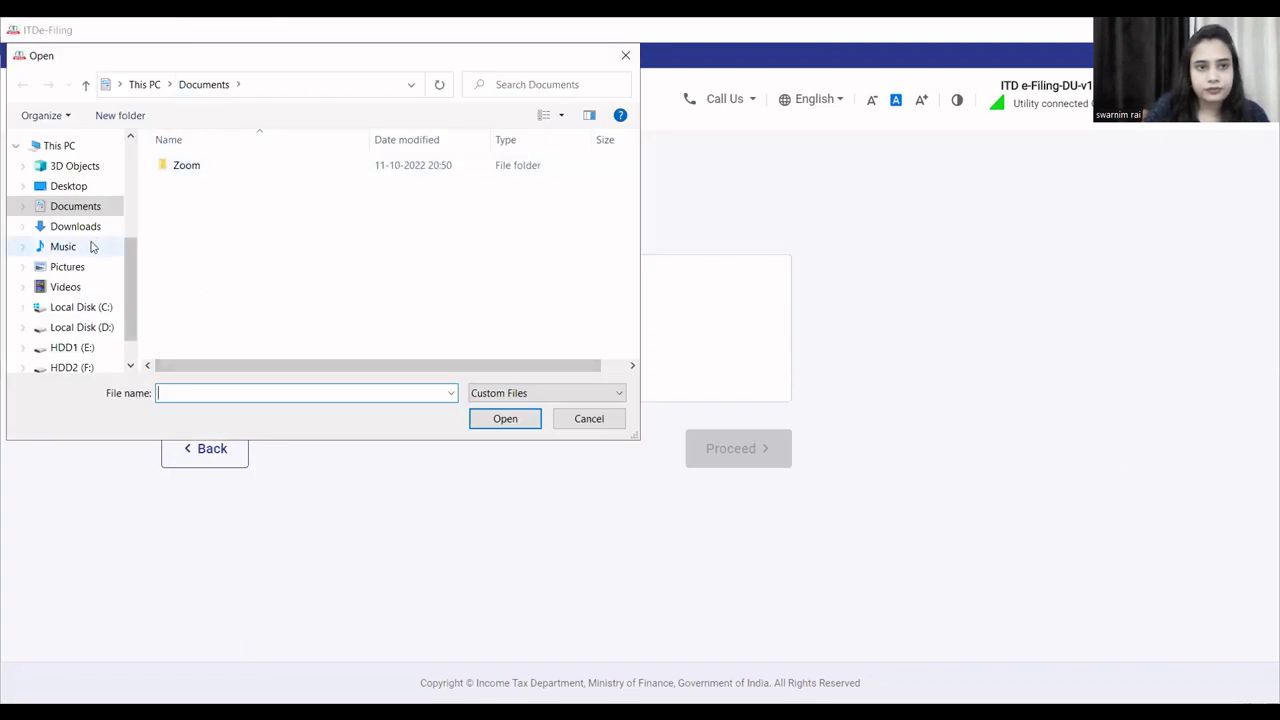
{"action": "left_click", "coordinate": [70, 186]}
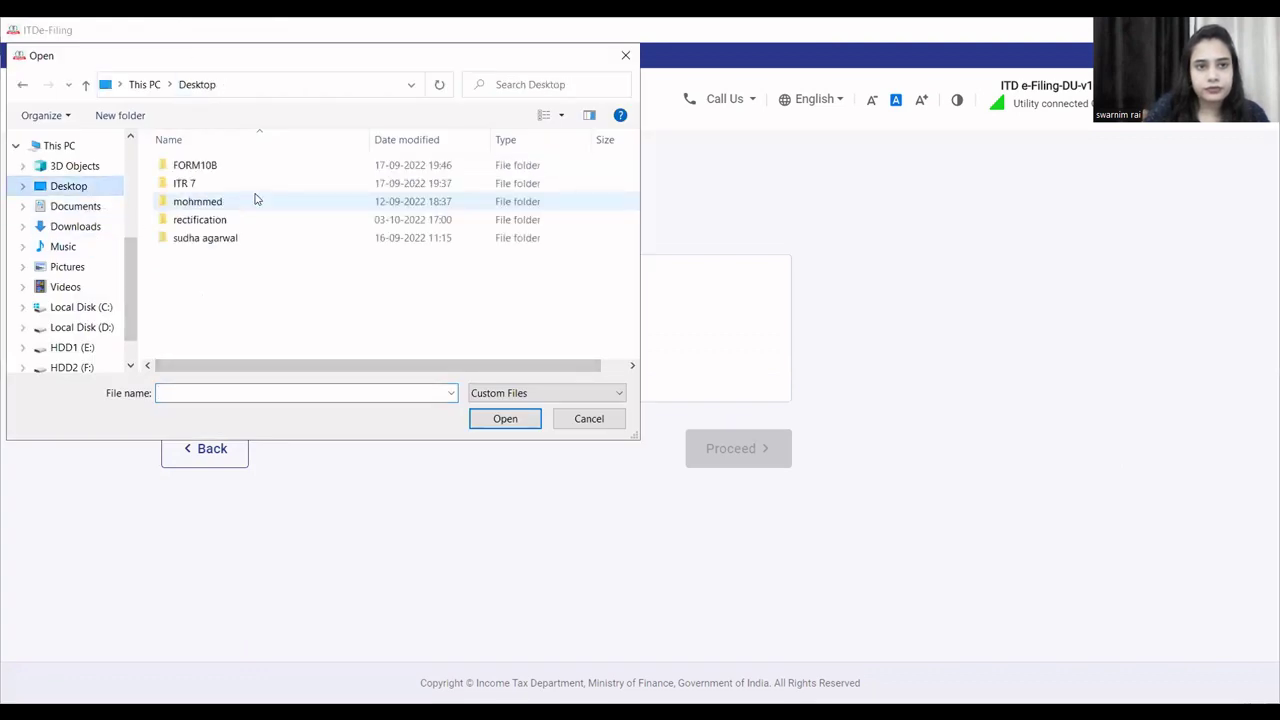
{"action": "double_click", "coordinate": [210, 220]}
{"action": "double_click", "coordinate": [212, 202]}
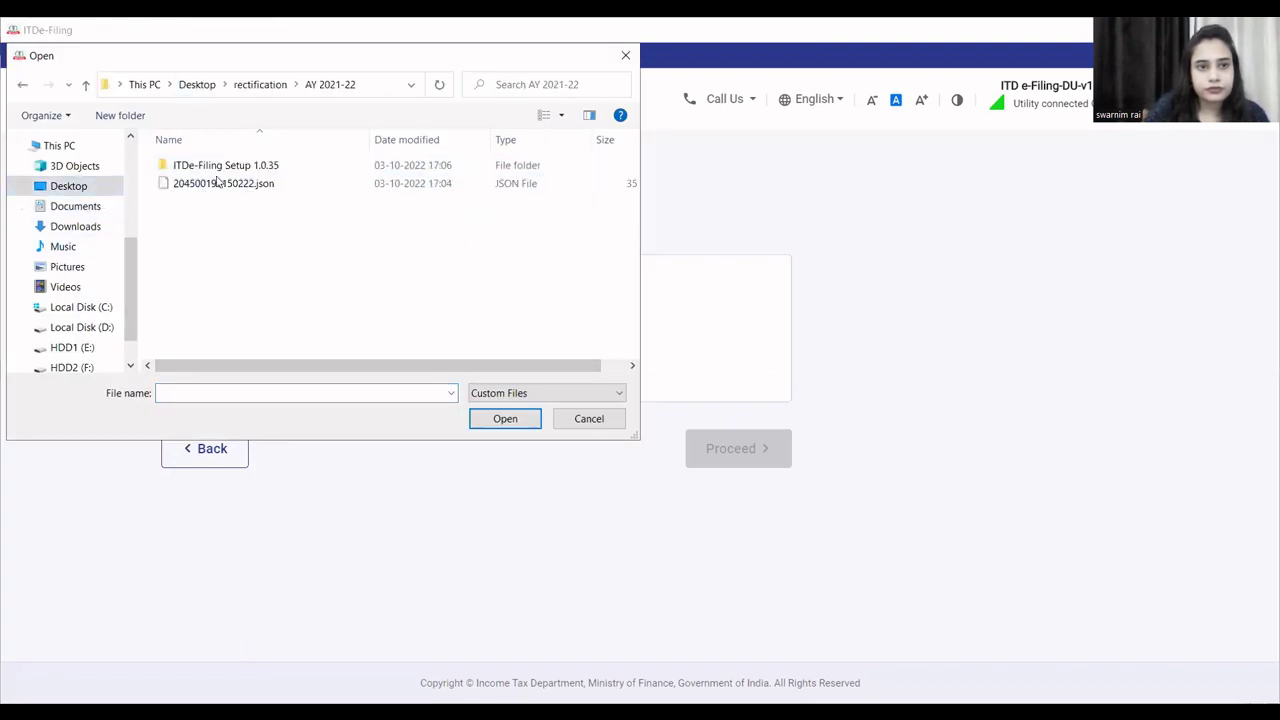
{"action": "left_click", "coordinate": [218, 184]}
{"action": "left_click", "coordinate": [491, 424]}
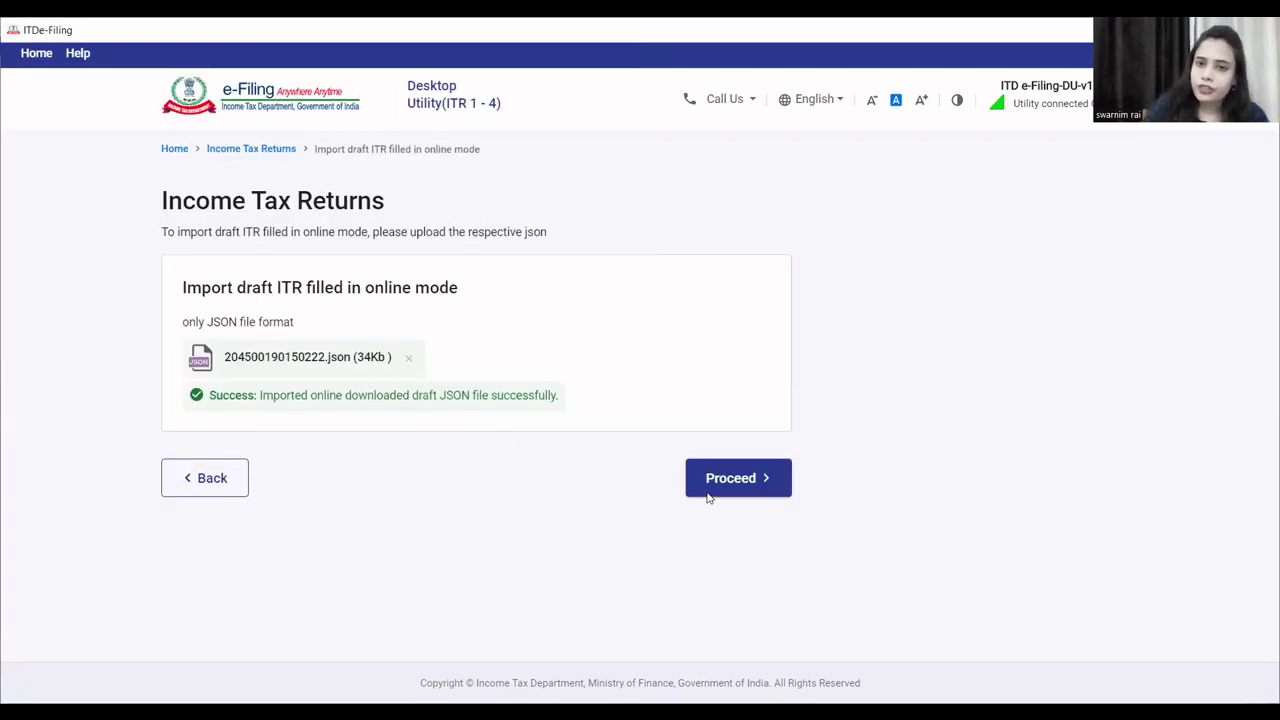
{"action": "left_click", "coordinate": [760, 480]}
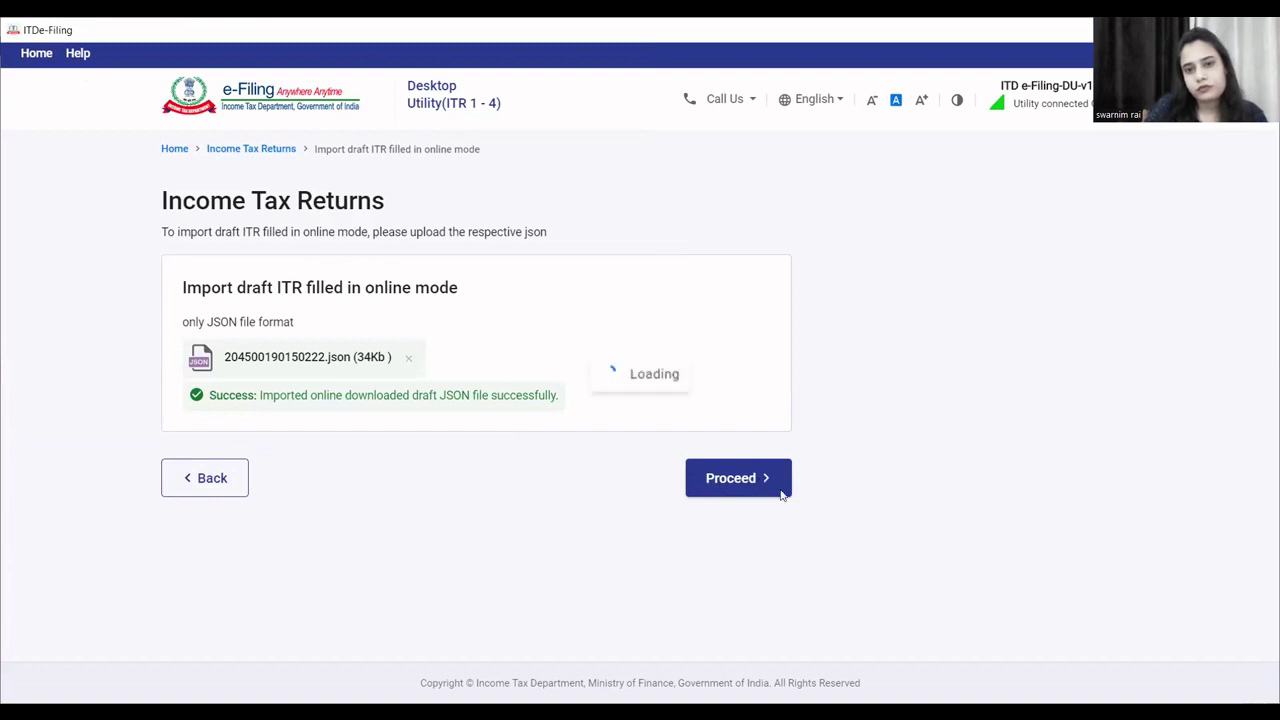
Continue with the preselected ITR-3 schedules, accept the disclaimer, acknowledge the pre-filled data notice and look through the Schedules Summary
{"action": "scroll", "coordinate": [760, 495], "scroll_direction": "down", "scroll_amount": 2}
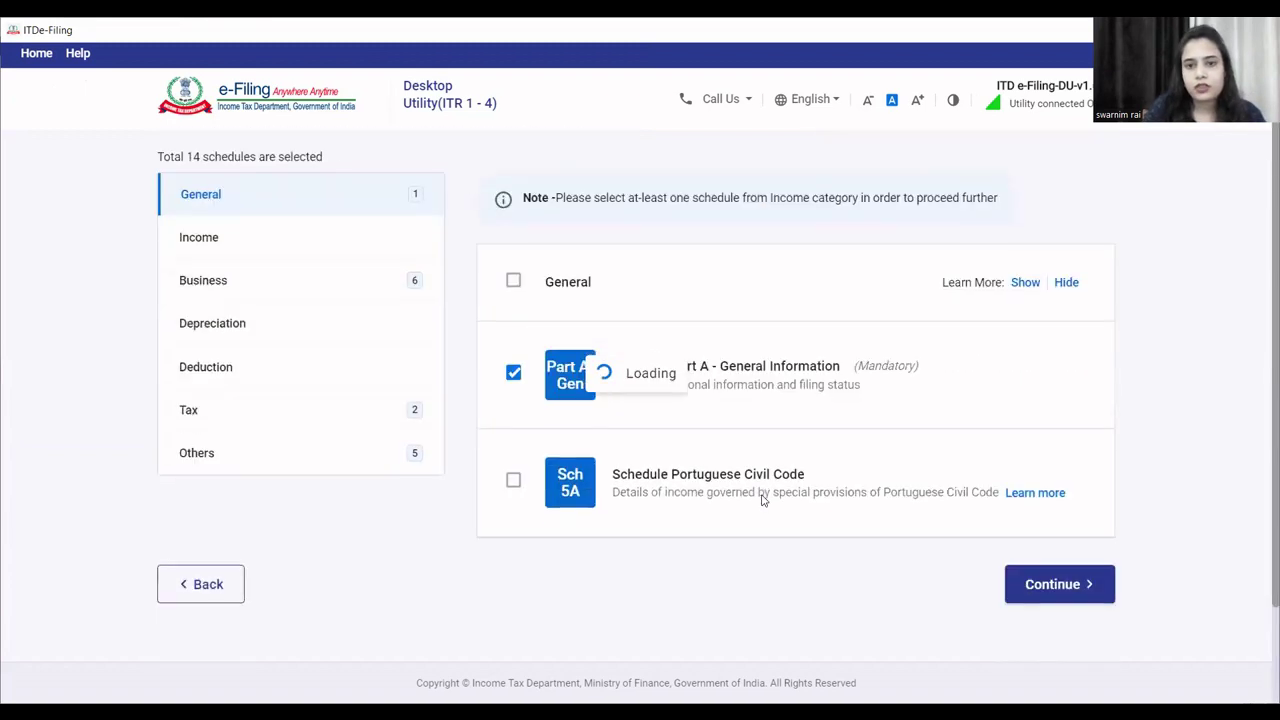
{"action": "scroll", "coordinate": [850, 528], "scroll_direction": "down", "scroll_amount": 2}
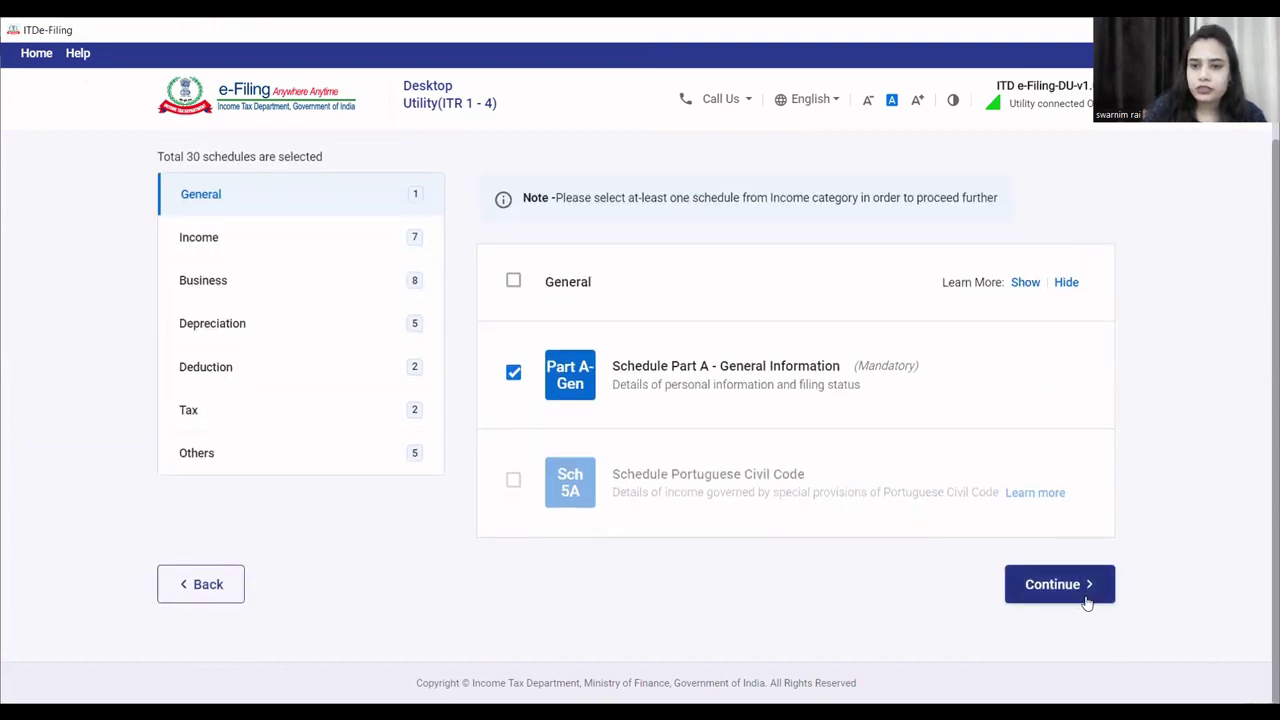
{"action": "left_click", "coordinate": [1016, 586]}
{"action": "left_click", "coordinate": [817, 484]}
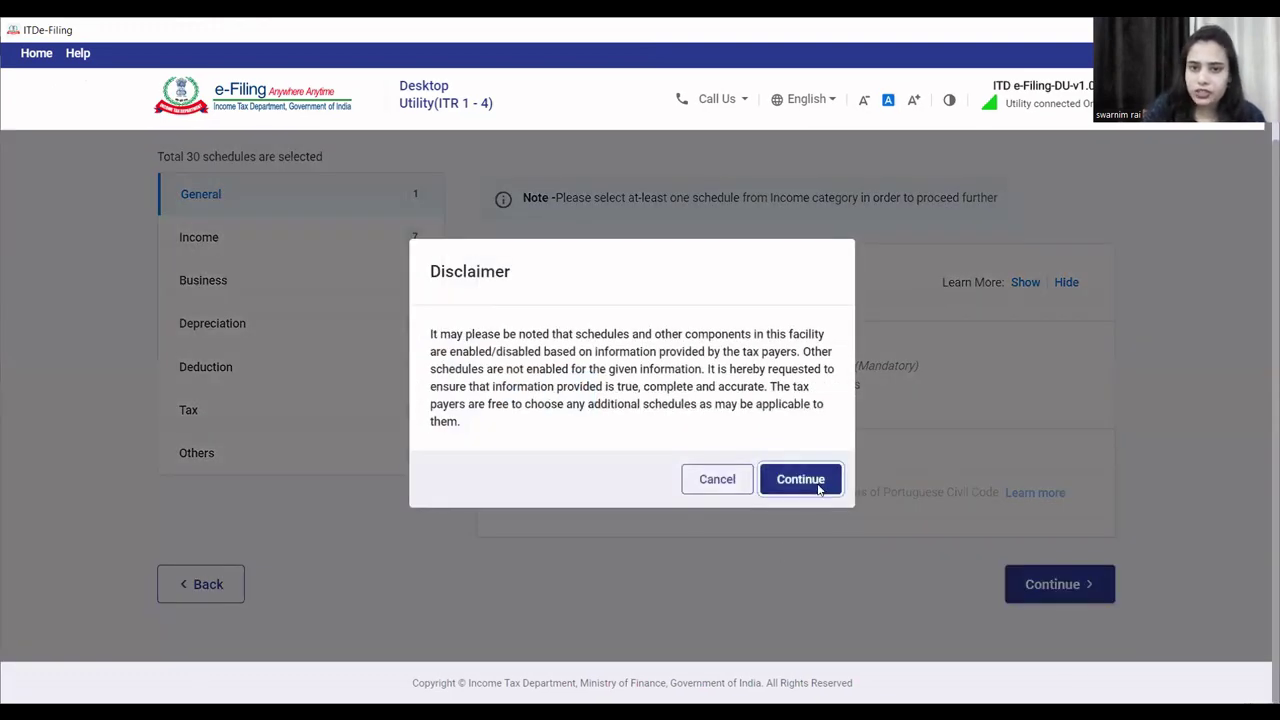
{"action": "left_click", "coordinate": [345, 367]}
{"action": "scroll", "coordinate": [382, 436], "scroll_direction": "down", "scroll_amount": 8}
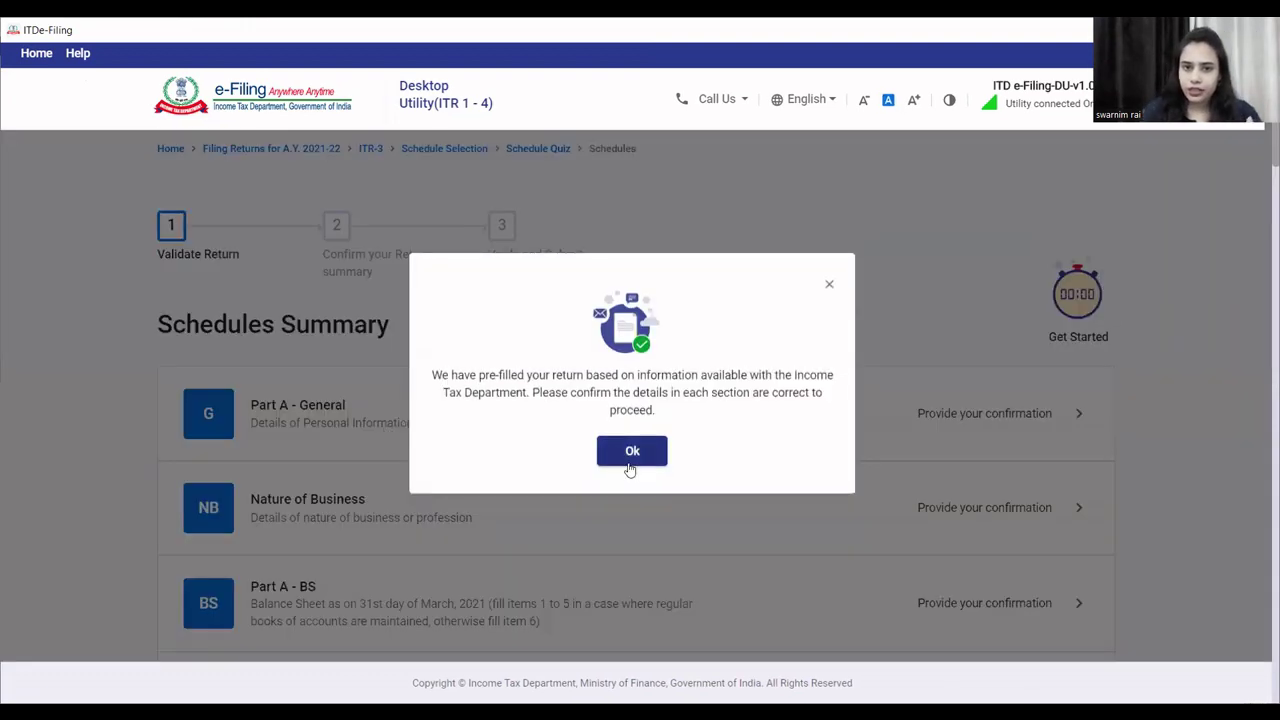
{"action": "left_click", "coordinate": [630, 462]}
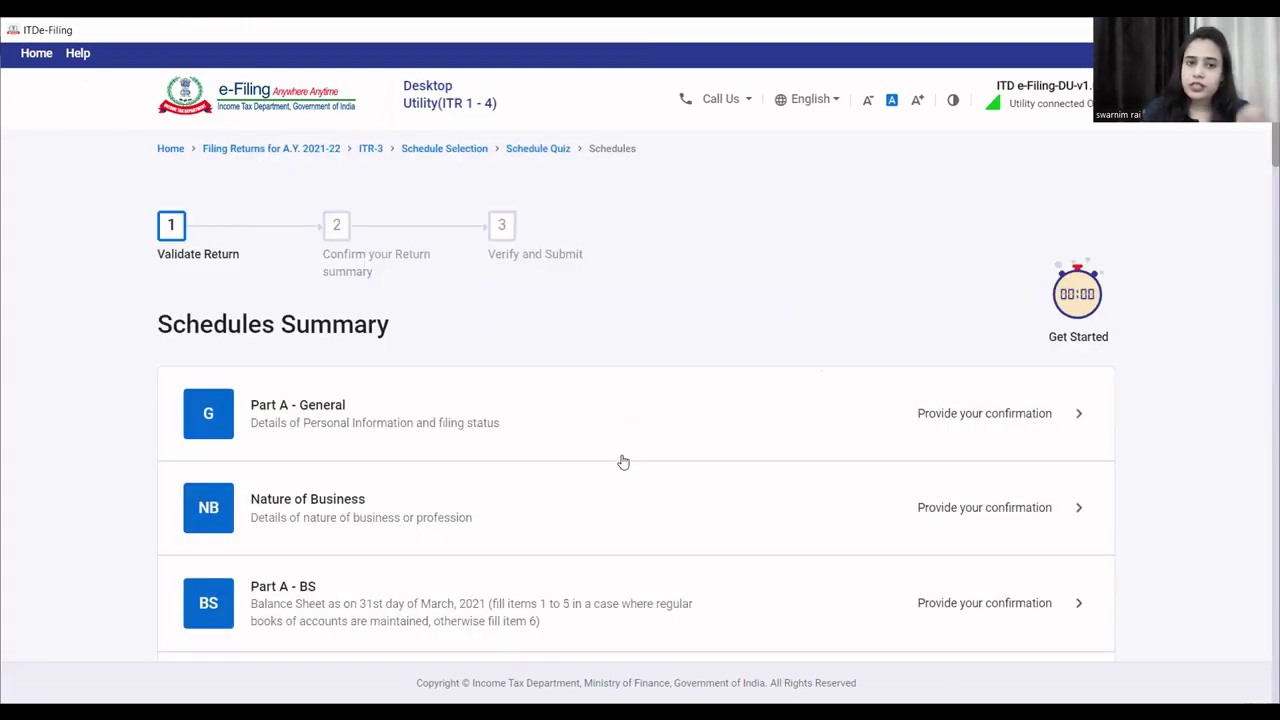
{"action": "scroll", "coordinate": [613, 459], "scroll_direction": "down", "scroll_amount": 1}
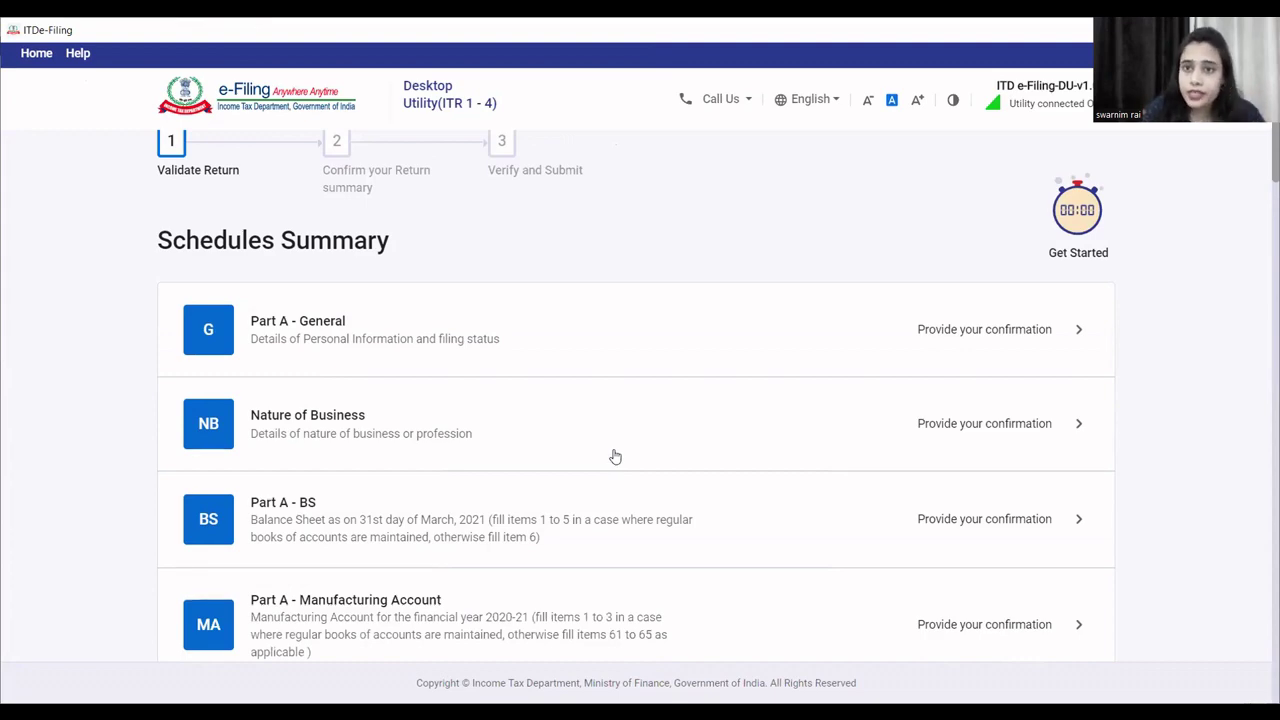
{"action": "scroll", "coordinate": [615, 456], "scroll_direction": "down", "scroll_amount": 10}
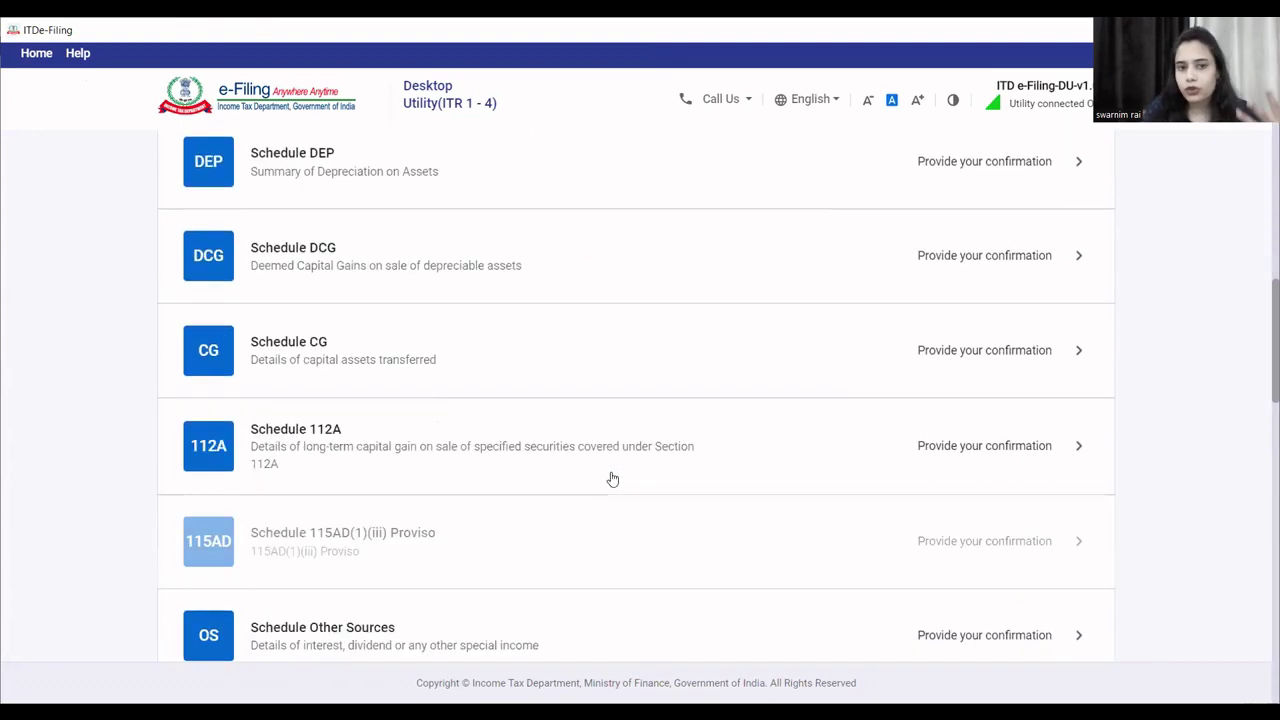
Look through the Part B - TI computation of total income and return to the schedules list
{"action": "scroll", "coordinate": [612, 480], "scroll_direction": "down", "scroll_amount": 10}
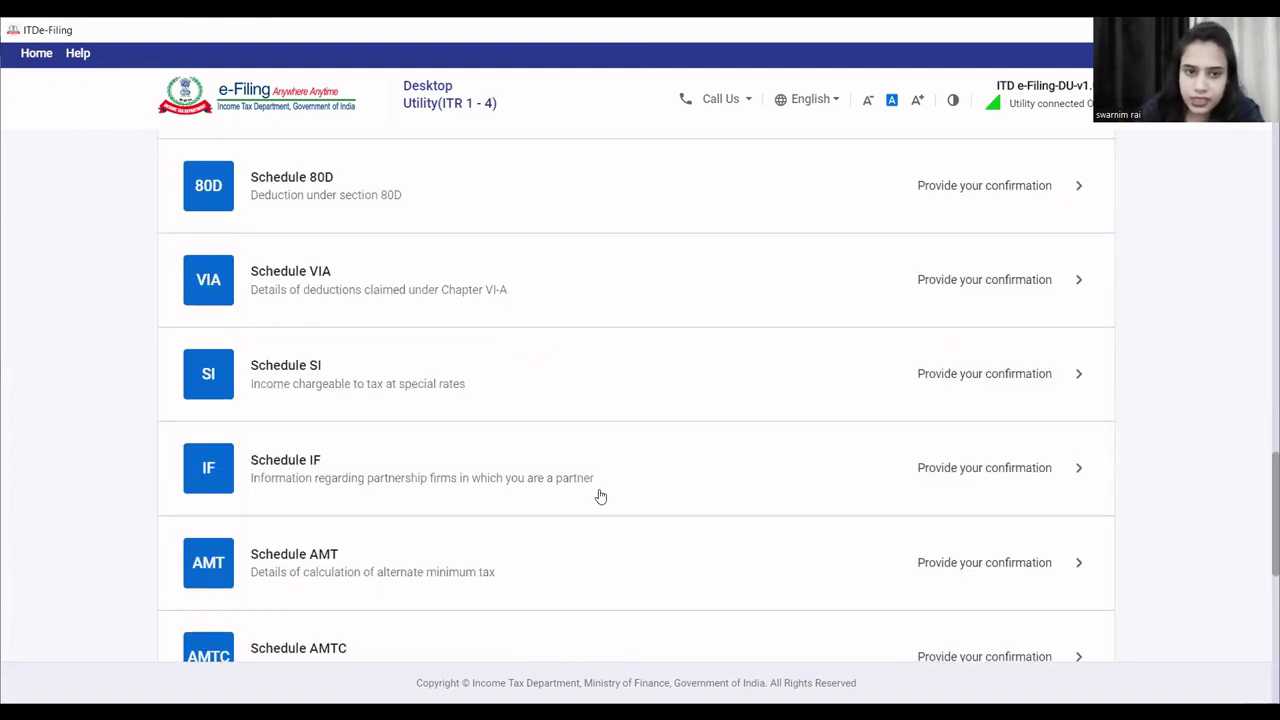
{"action": "scroll", "coordinate": [598, 495], "scroll_direction": "down", "scroll_amount": 10}
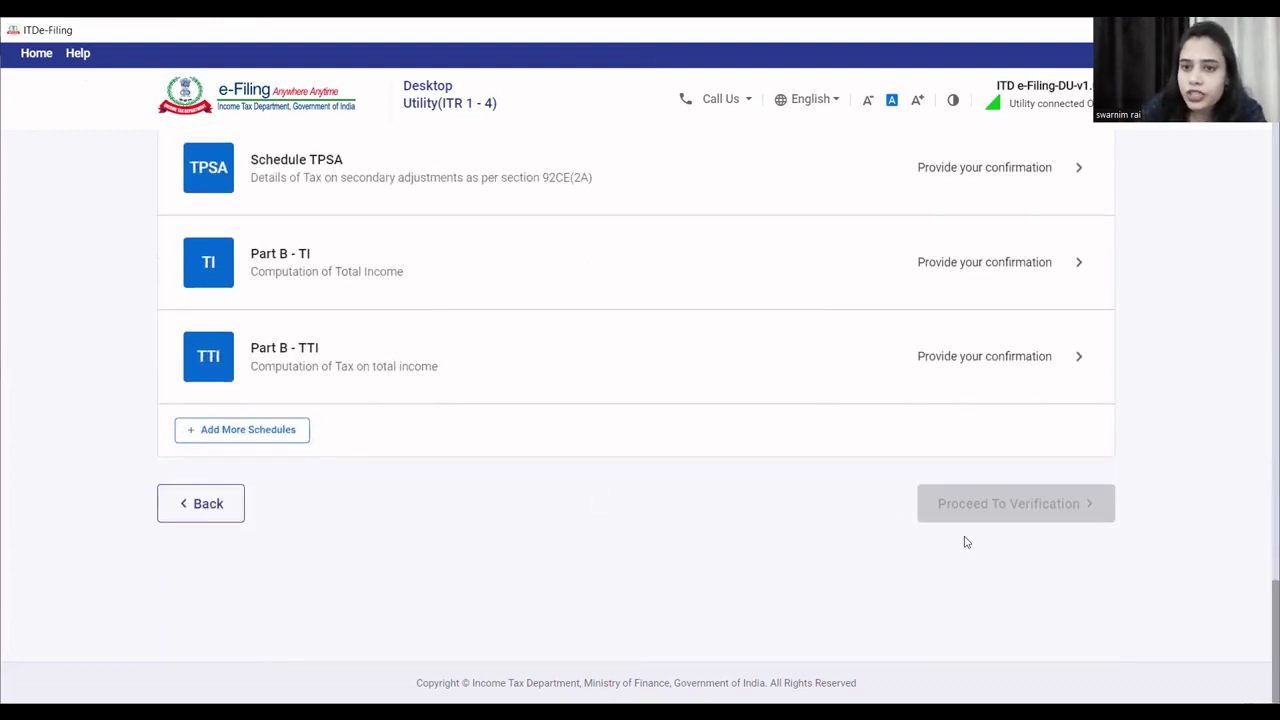
{"action": "left_click", "coordinate": [1037, 289]}
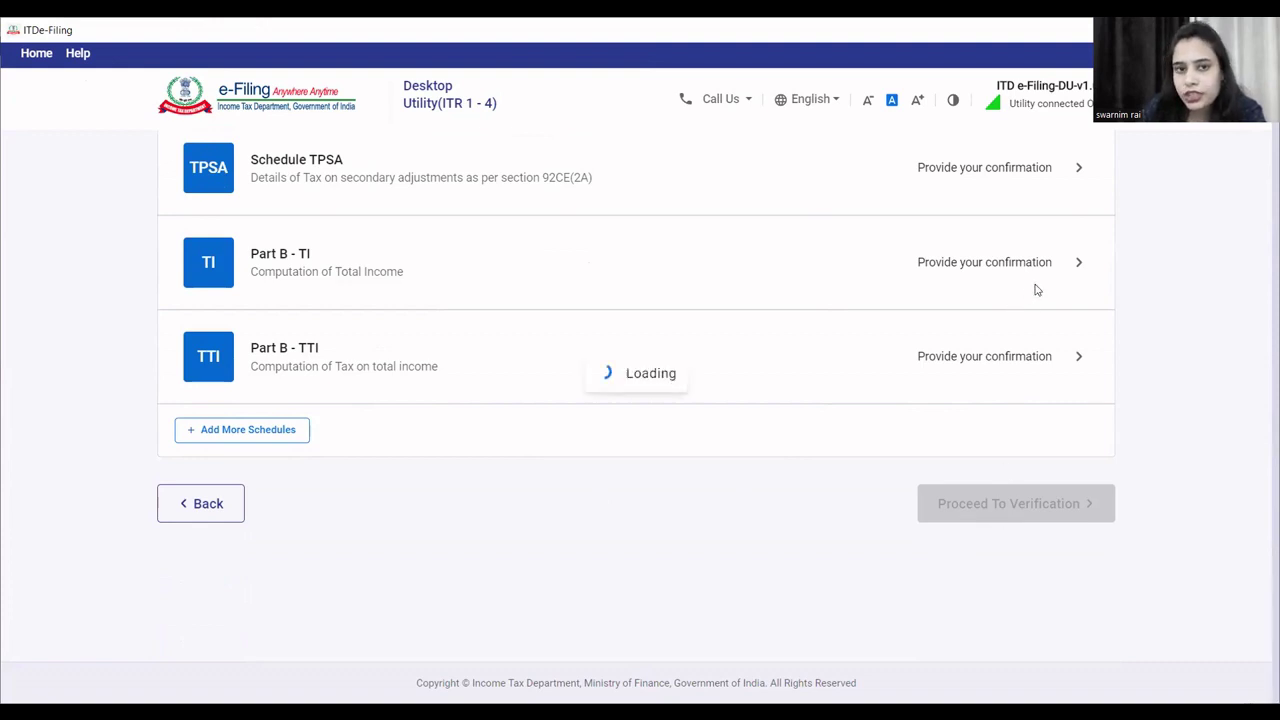
{"action": "scroll", "coordinate": [794, 490], "scroll_direction": "down", "scroll_amount": 15}
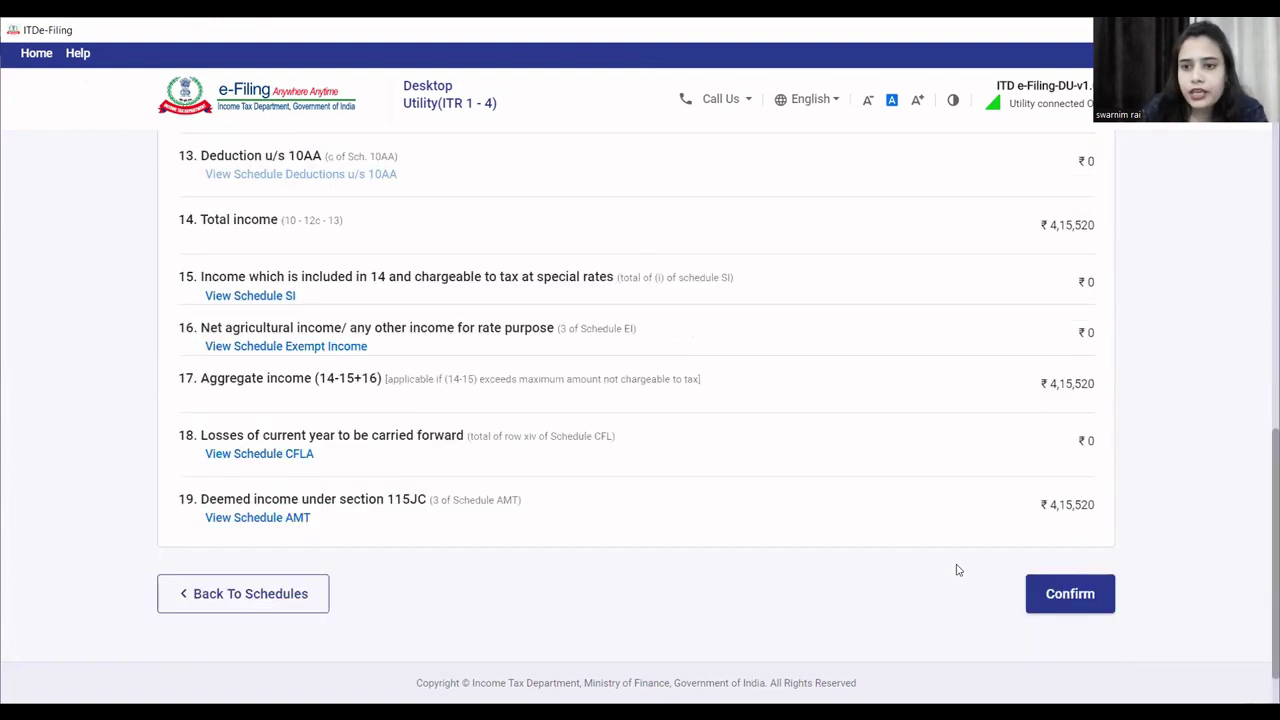
{"action": "left_click", "coordinate": [1055, 528]}
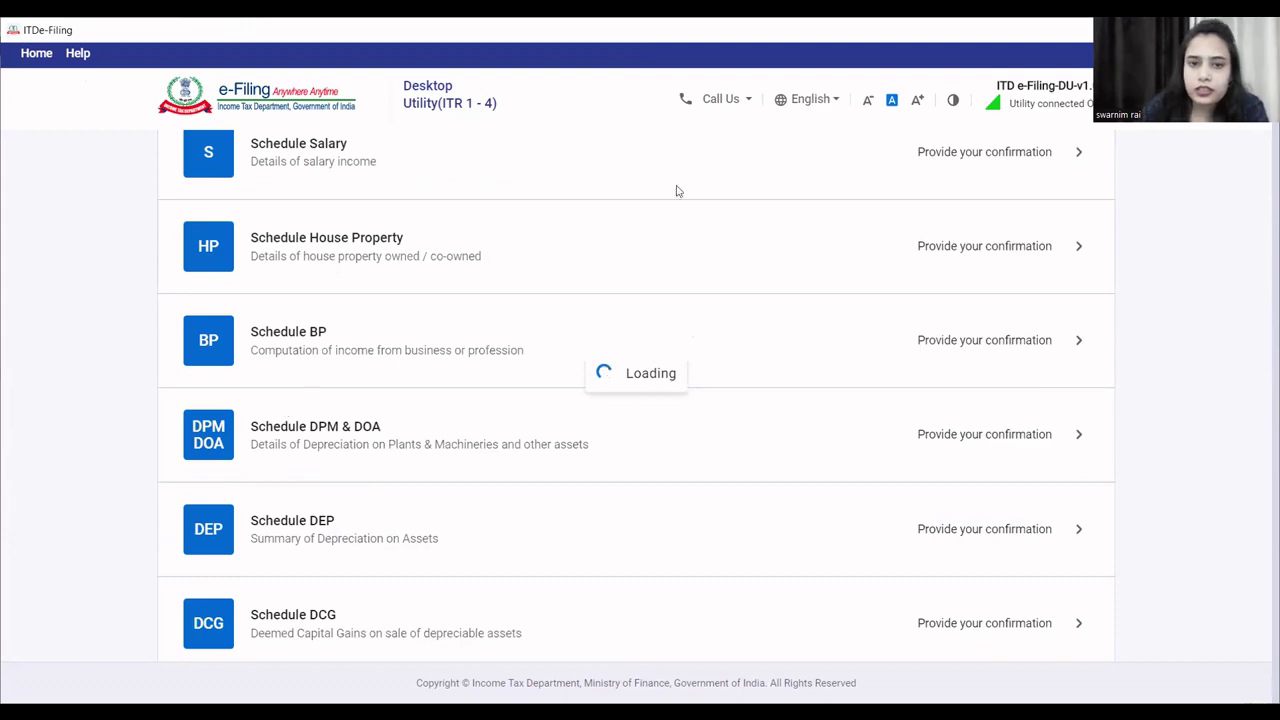
Review the tax liability, amount payable and foreign asset declaration in Part B - TTI, then return to the schedules
{"action": "scroll", "coordinate": [610, 530], "scroll_direction": "down", "scroll_amount": 2}
{"action": "scroll", "coordinate": [650, 553], "scroll_direction": "up", "scroll_amount": 6}
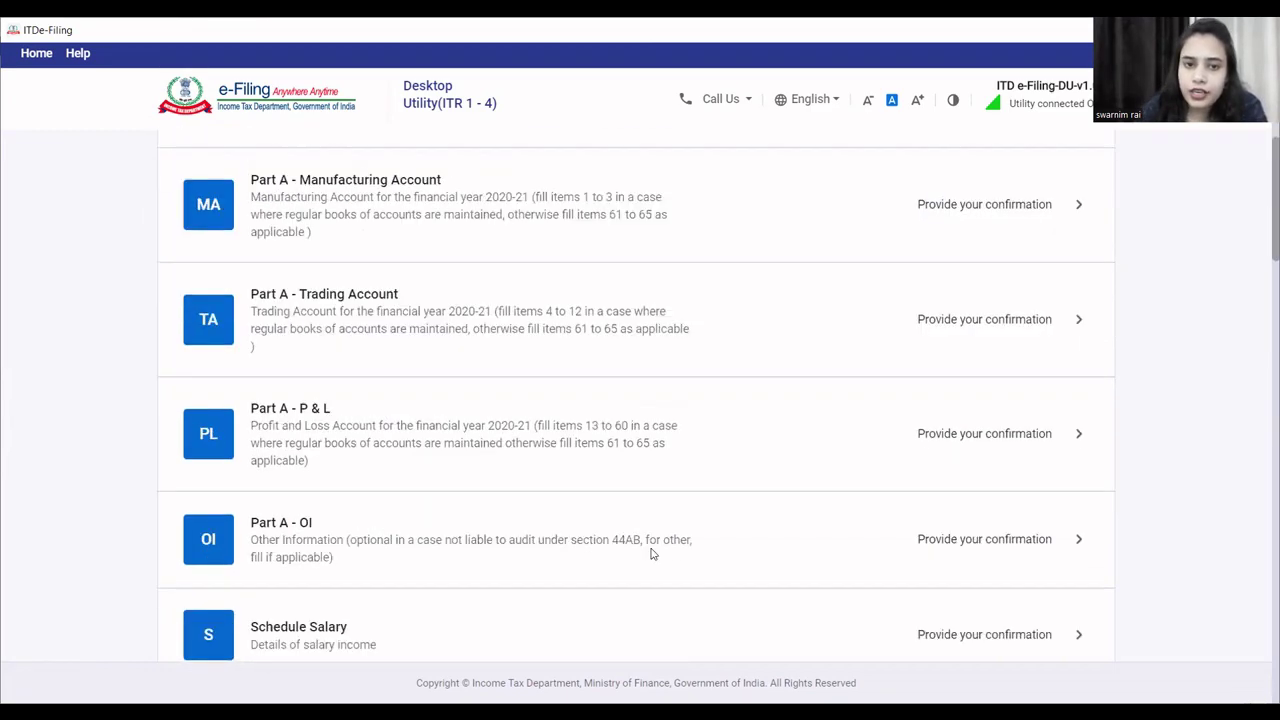
{"action": "scroll", "coordinate": [650, 553], "scroll_direction": "down", "scroll_amount": 20}
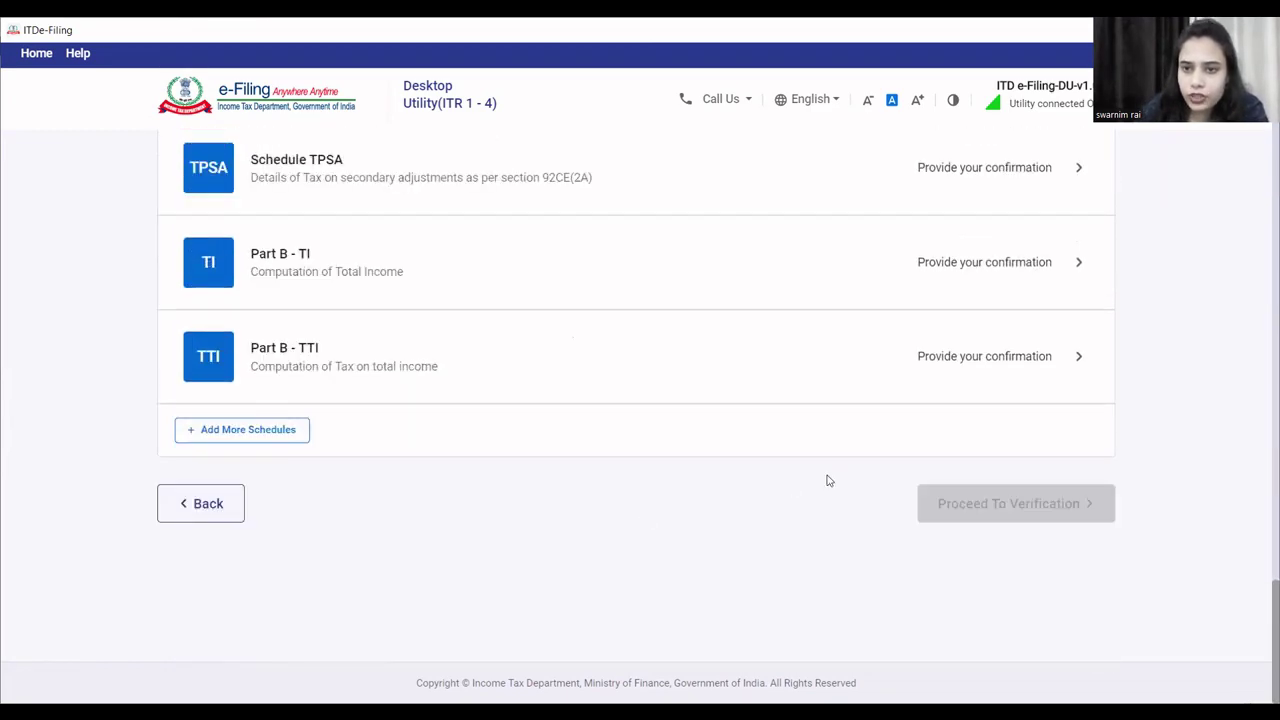
{"action": "left_click", "coordinate": [915, 376]}
{"action": "scroll", "coordinate": [800, 440], "scroll_direction": "down", "scroll_amount": 12}
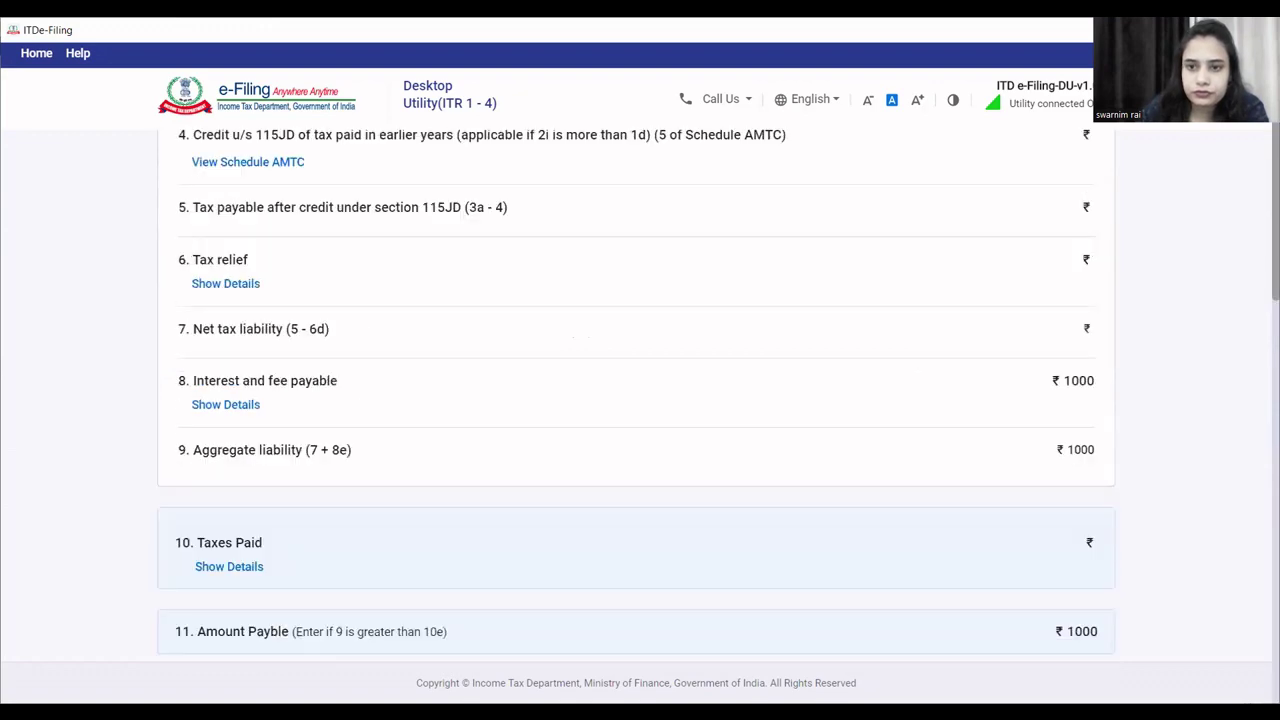
{"action": "left_click", "coordinate": [1055, 557]}
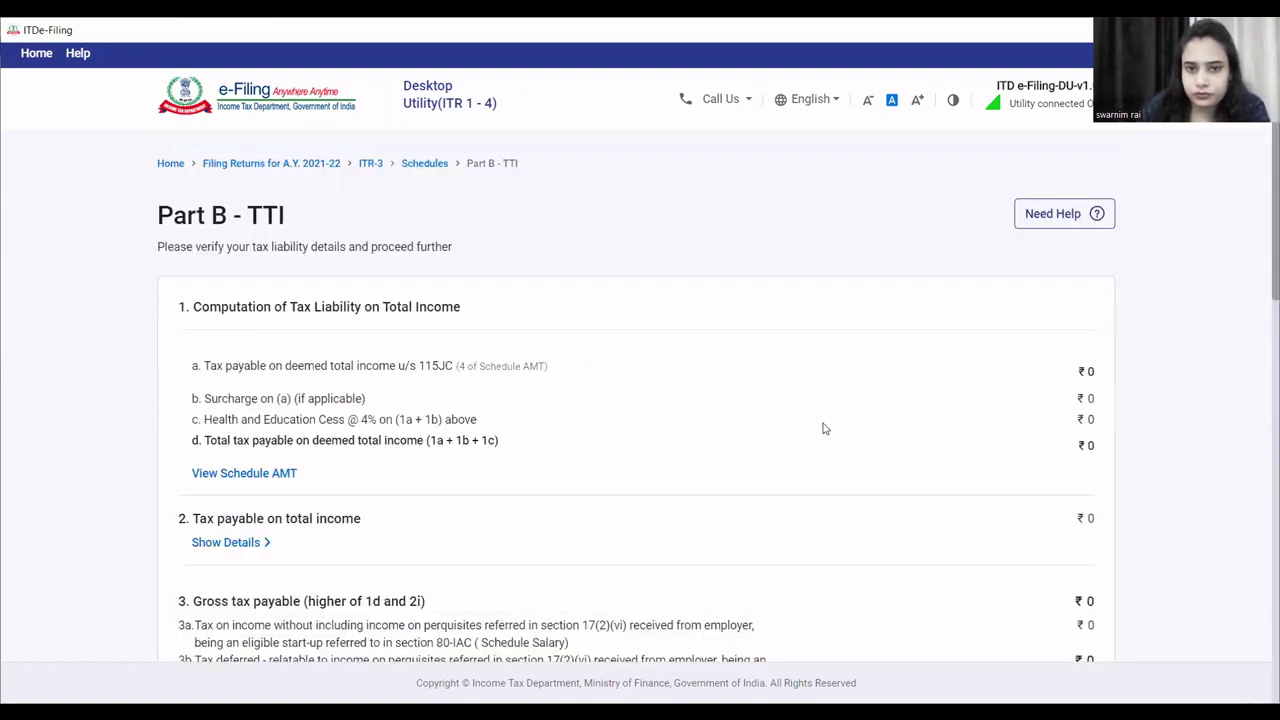
{"action": "scroll", "coordinate": [829, 429], "scroll_direction": "down", "scroll_amount": 12}
{"action": "scroll", "coordinate": [834, 431], "scroll_direction": "up", "scroll_amount": 2}
{"action": "scroll", "coordinate": [840, 438], "scroll_direction": "down", "scroll_amount": 2}
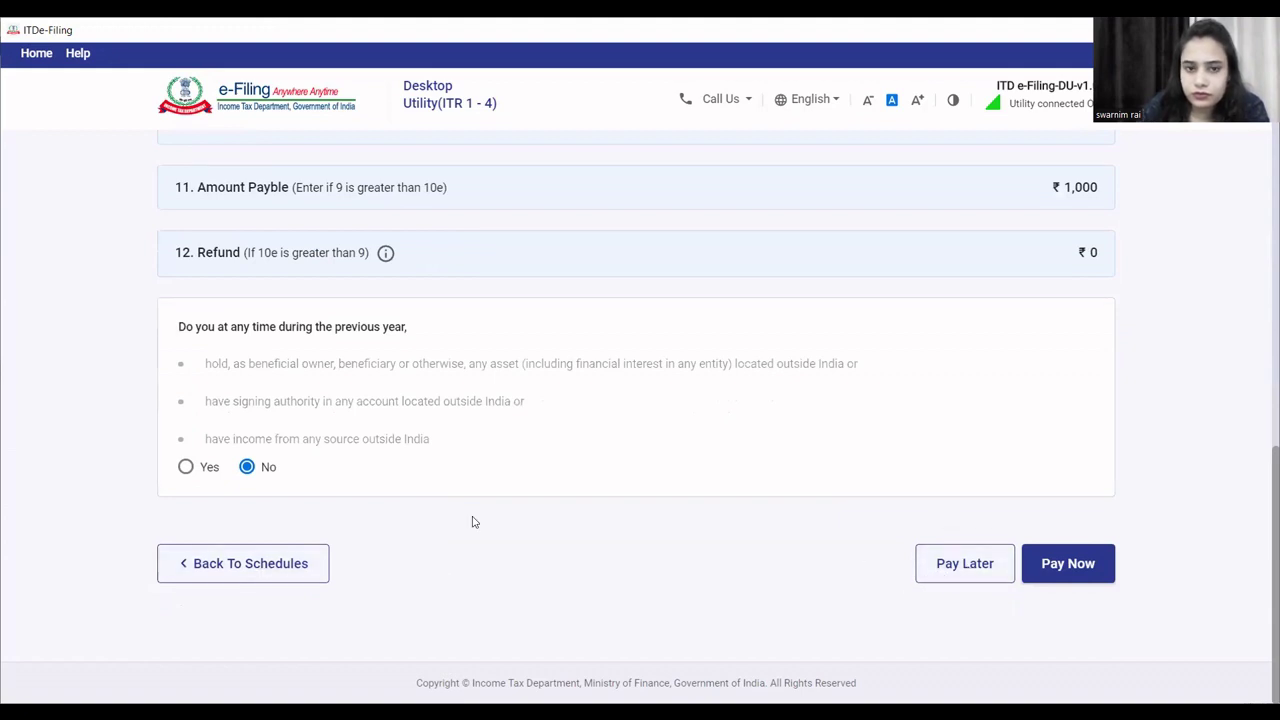
{"action": "left_click", "coordinate": [284, 560]}
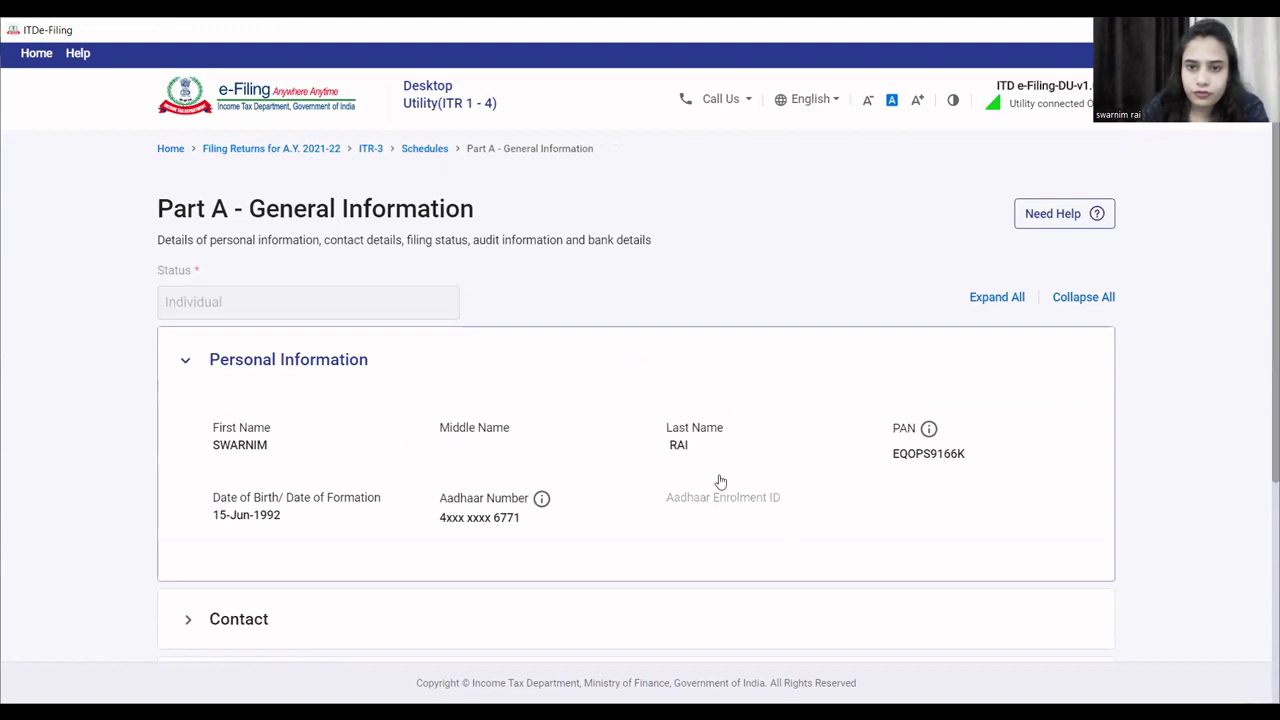
In Part A - General Information, expand the Filing Section and mark the return as filed in response to a notice u/s 139(9)
{"action": "scroll", "coordinate": [720, 480], "scroll_direction": "down", "scroll_amount": 3}
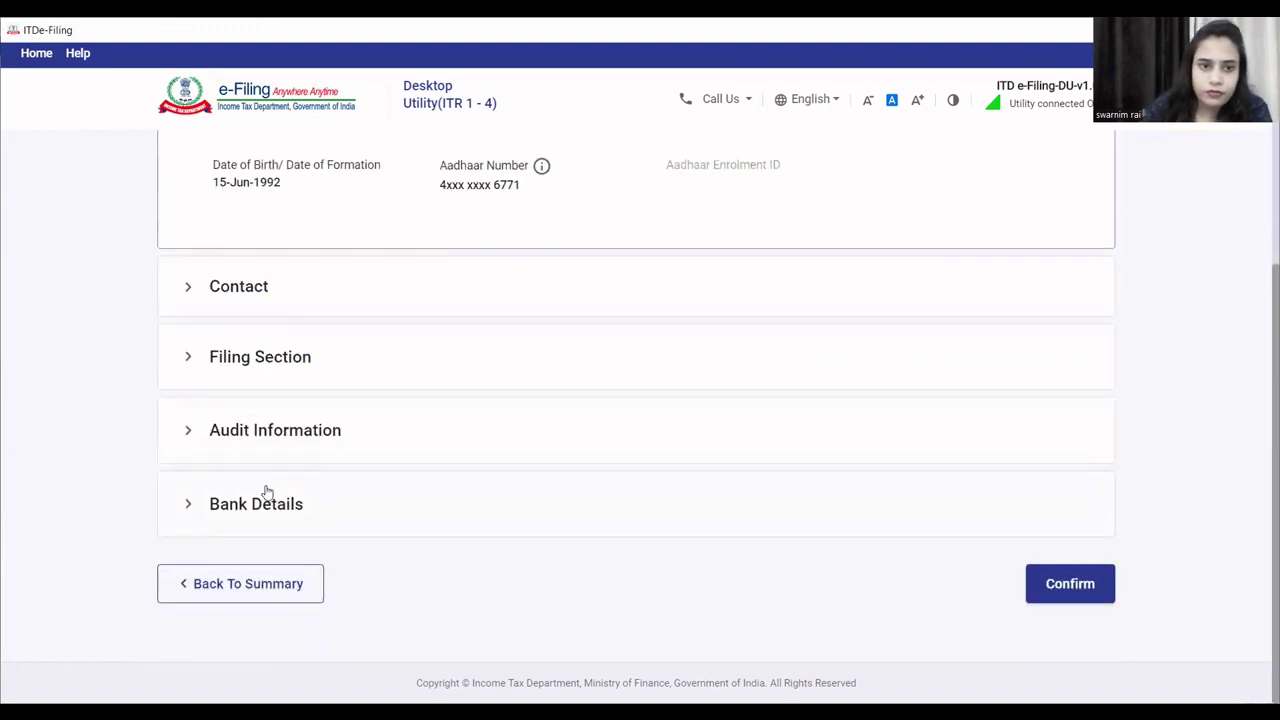
{"action": "left_click", "coordinate": [251, 360]}
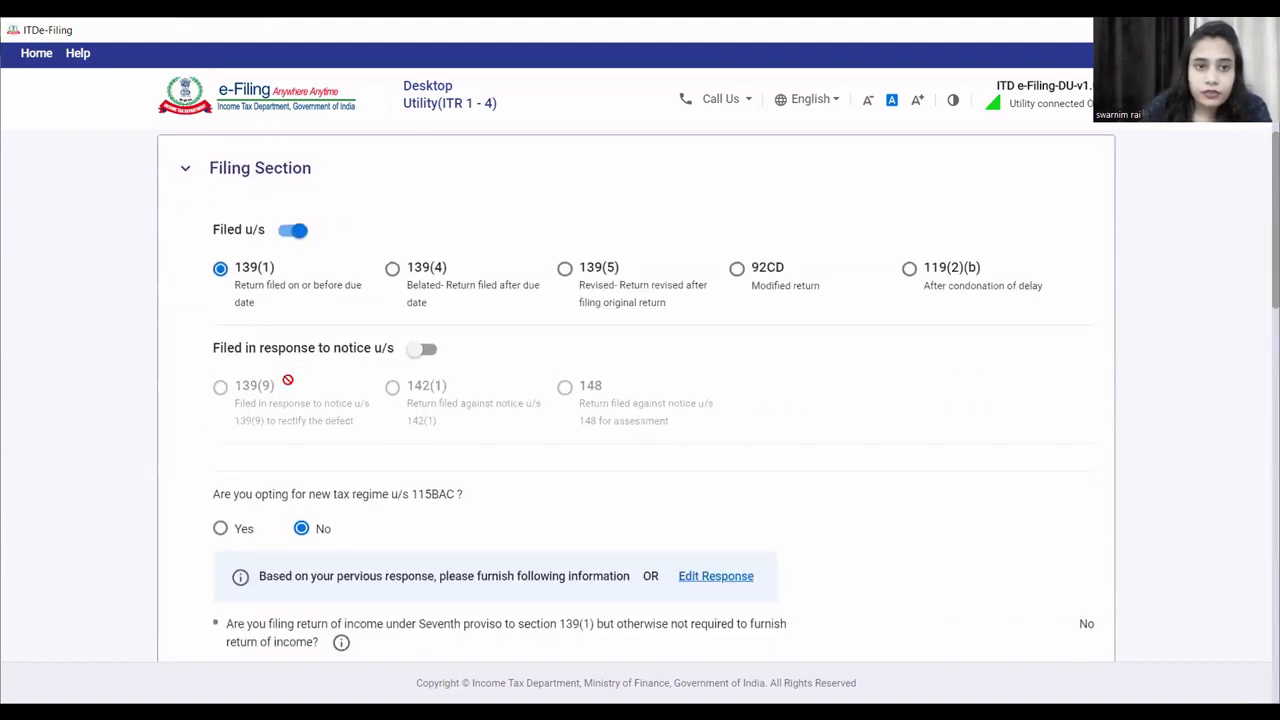
{"action": "left_click", "coordinate": [424, 351]}
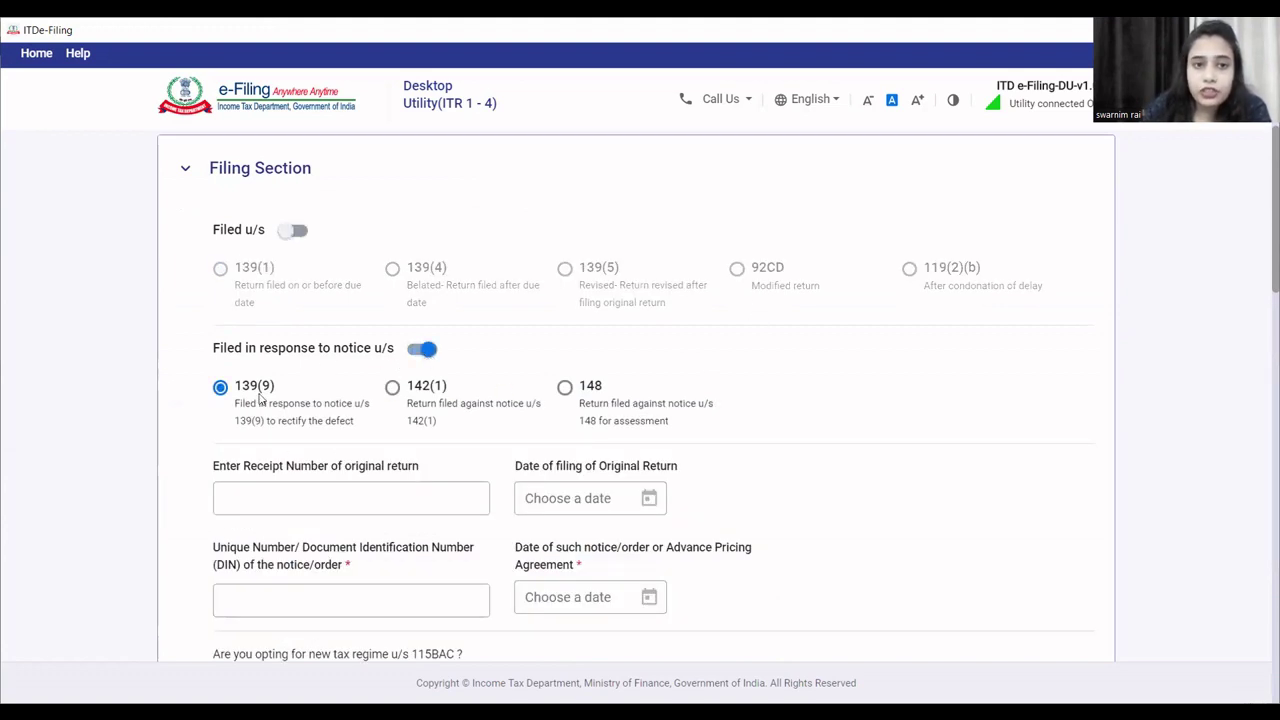
{"action": "scroll", "coordinate": [356, 437], "scroll_direction": "down", "scroll_amount": 1}
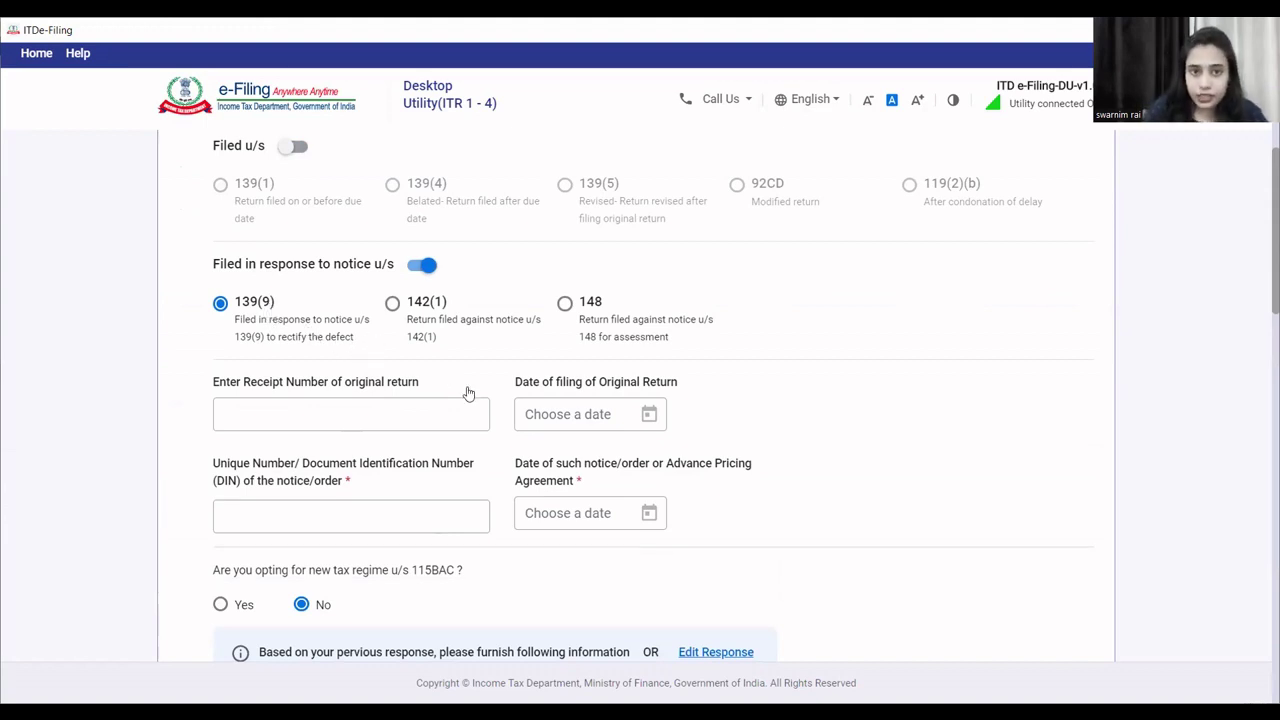
Go to the original return's receipt number field and look through the remaining Filing Section details
{"action": "left_click", "coordinate": [289, 405]}
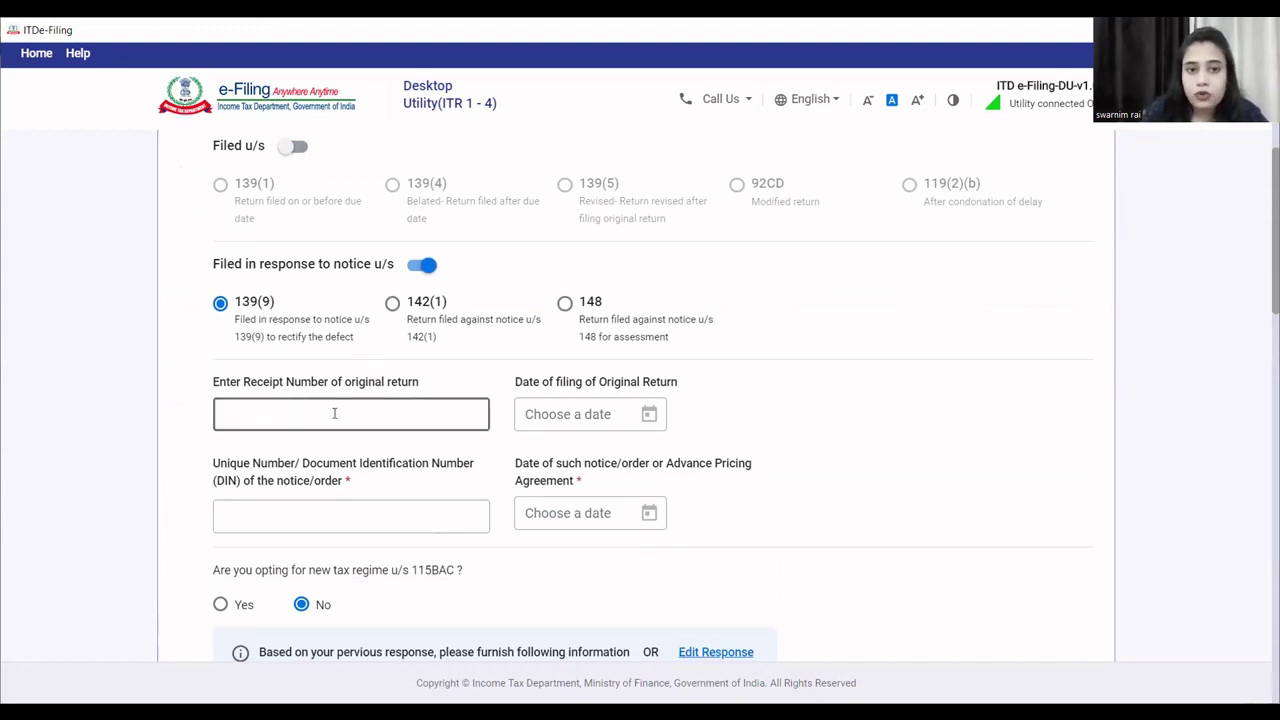
{"action": "left_click", "coordinate": [376, 413]}
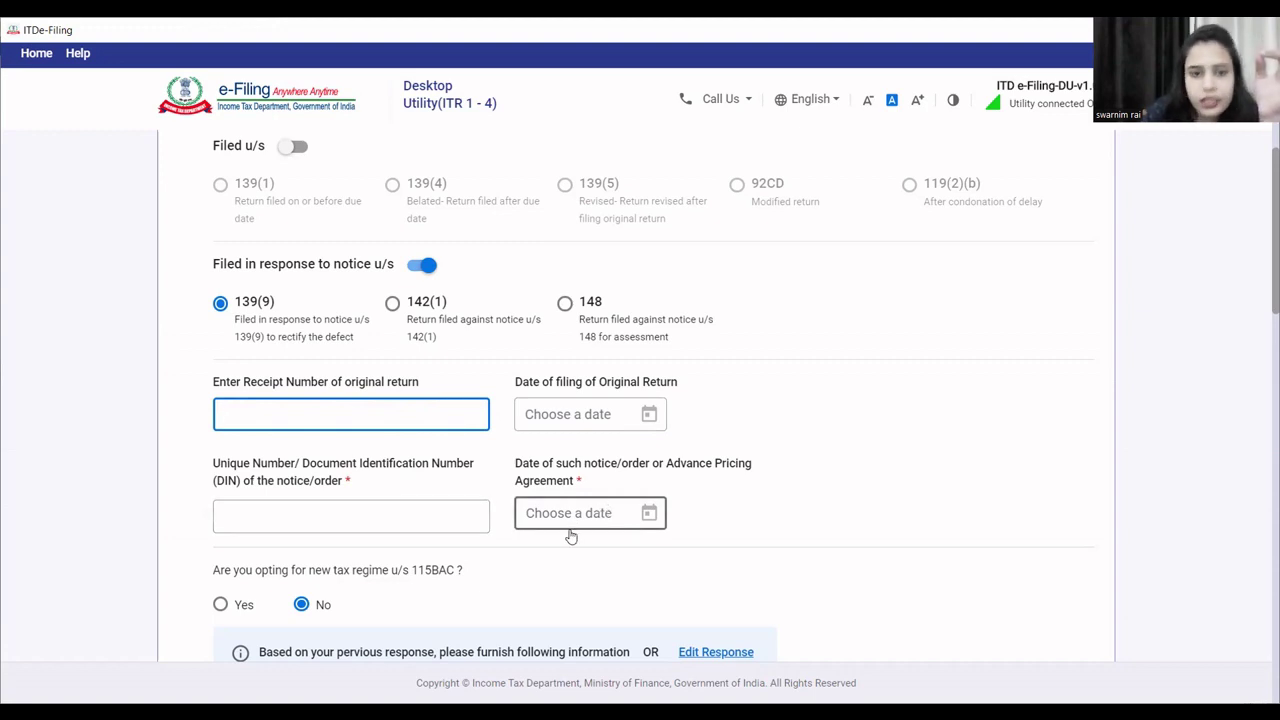
{"action": "scroll", "coordinate": [569, 536], "scroll_direction": "down", "scroll_amount": 3}
{"action": "scroll", "coordinate": [571, 540], "scroll_direction": "down", "scroll_amount": 7}
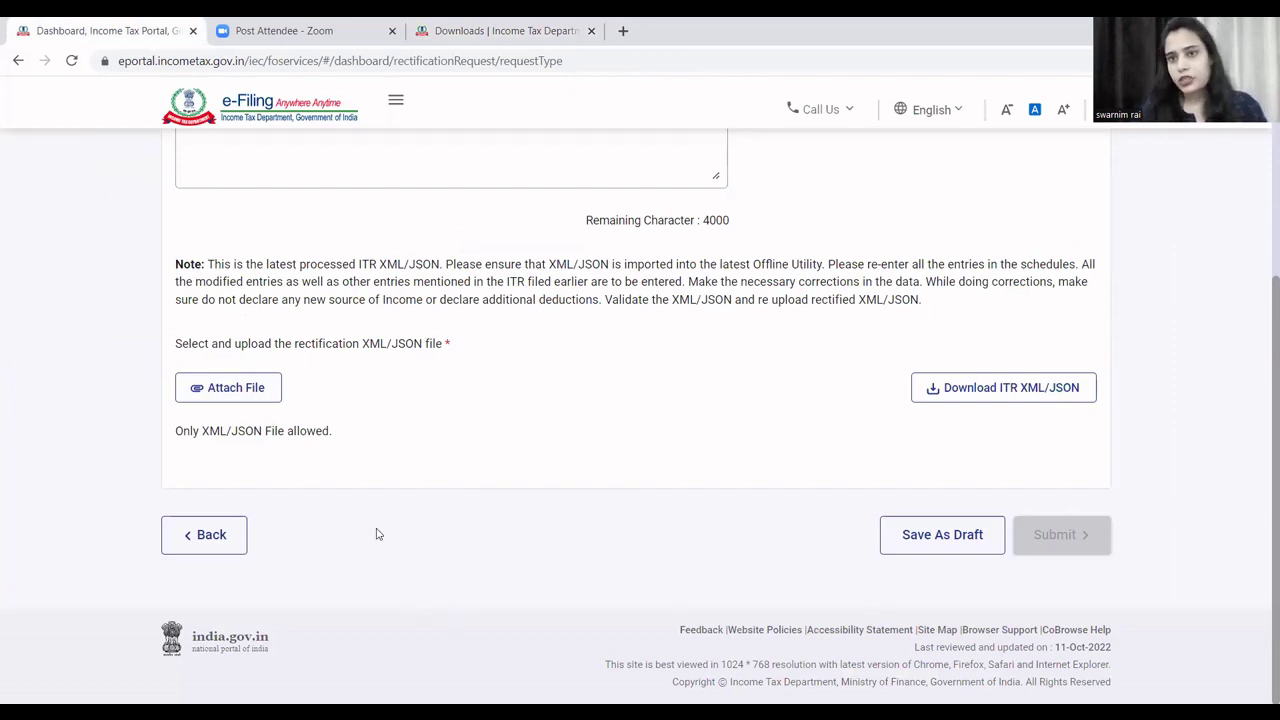
On the e-filing portal, go back from Return Data Correction (XML/JSON) and the request type selection to the New Request form
{"action": "scroll", "coordinate": [382, 515], "scroll_direction": "up", "scroll_amount": 2}
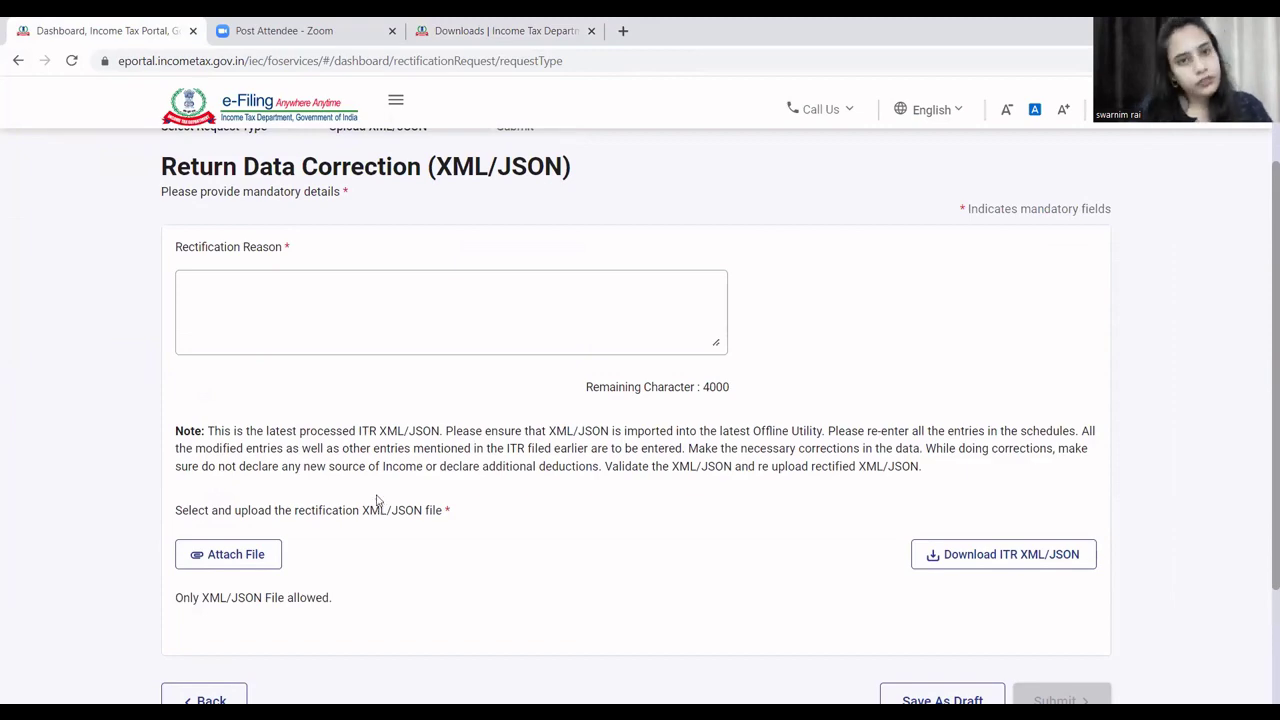
{"action": "scroll", "coordinate": [377, 495], "scroll_direction": "up", "scroll_amount": 1}
{"action": "scroll", "coordinate": [323, 531], "scroll_direction": "down", "scroll_amount": 3}
{"action": "left_click", "coordinate": [237, 584]}
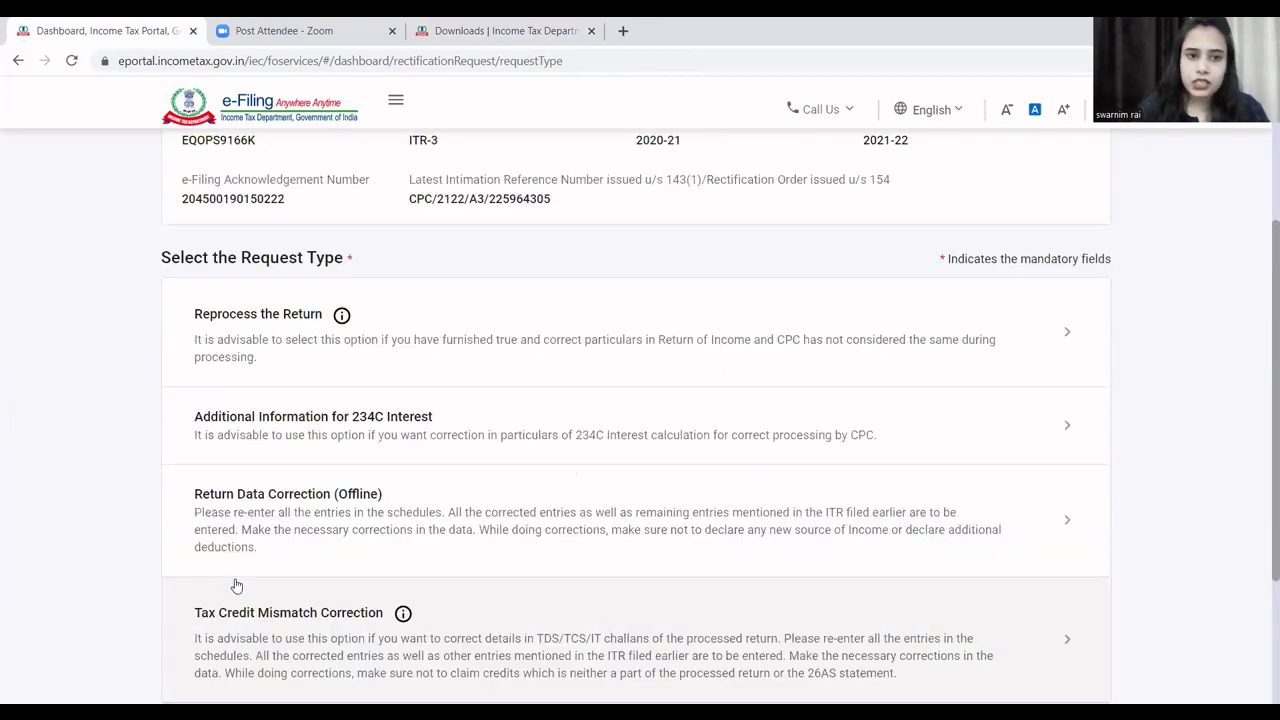
{"action": "scroll", "coordinate": [237, 584], "scroll_direction": "down", "scroll_amount": 2}
{"action": "left_click", "coordinate": [205, 537]}
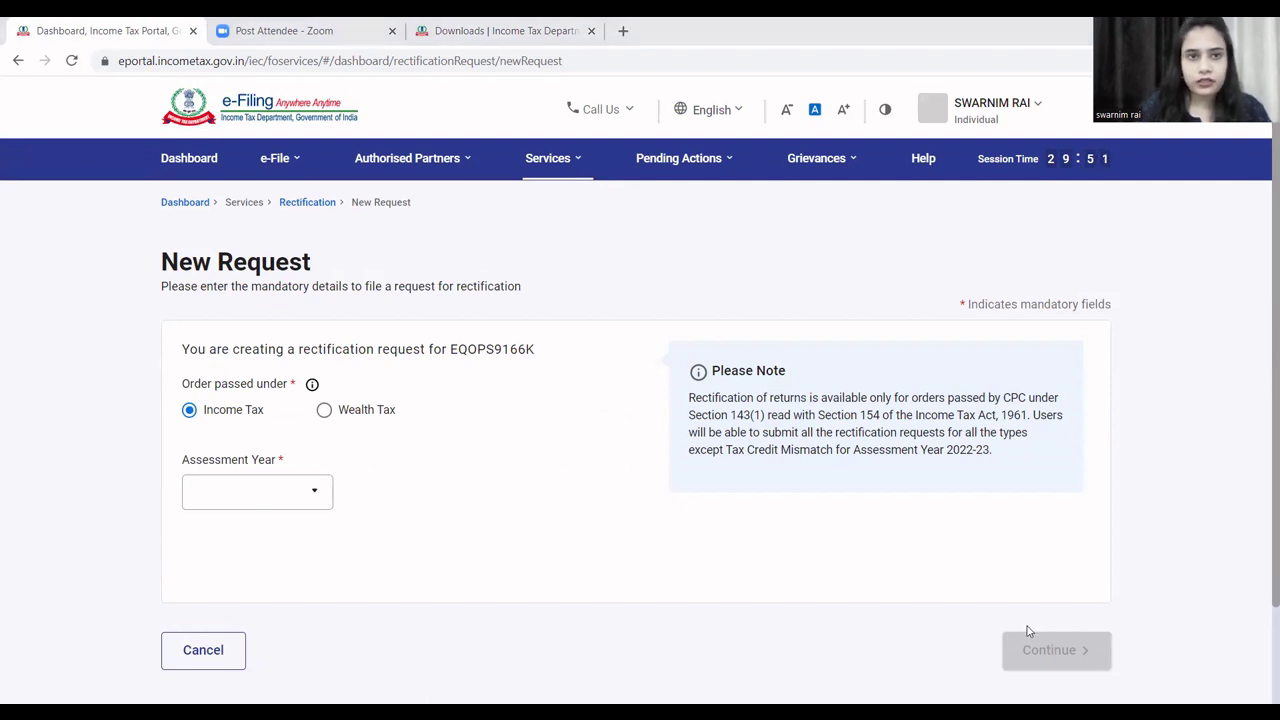
Switch to File Explorer and open the AY 2022-23 folder inside rectification
{"action": "key", "text": "alt+Tab"}
{"action": "left_click", "coordinate": [251, 72]}
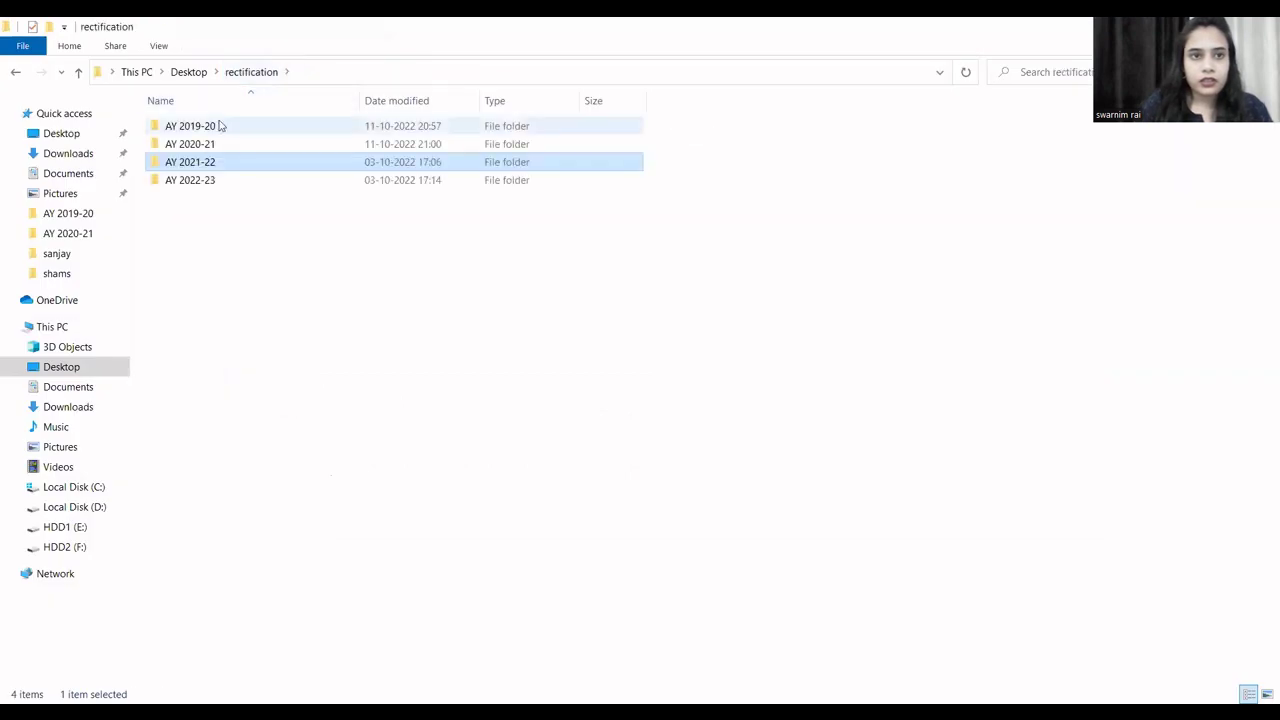
{"action": "double_click", "coordinate": [207, 183]}
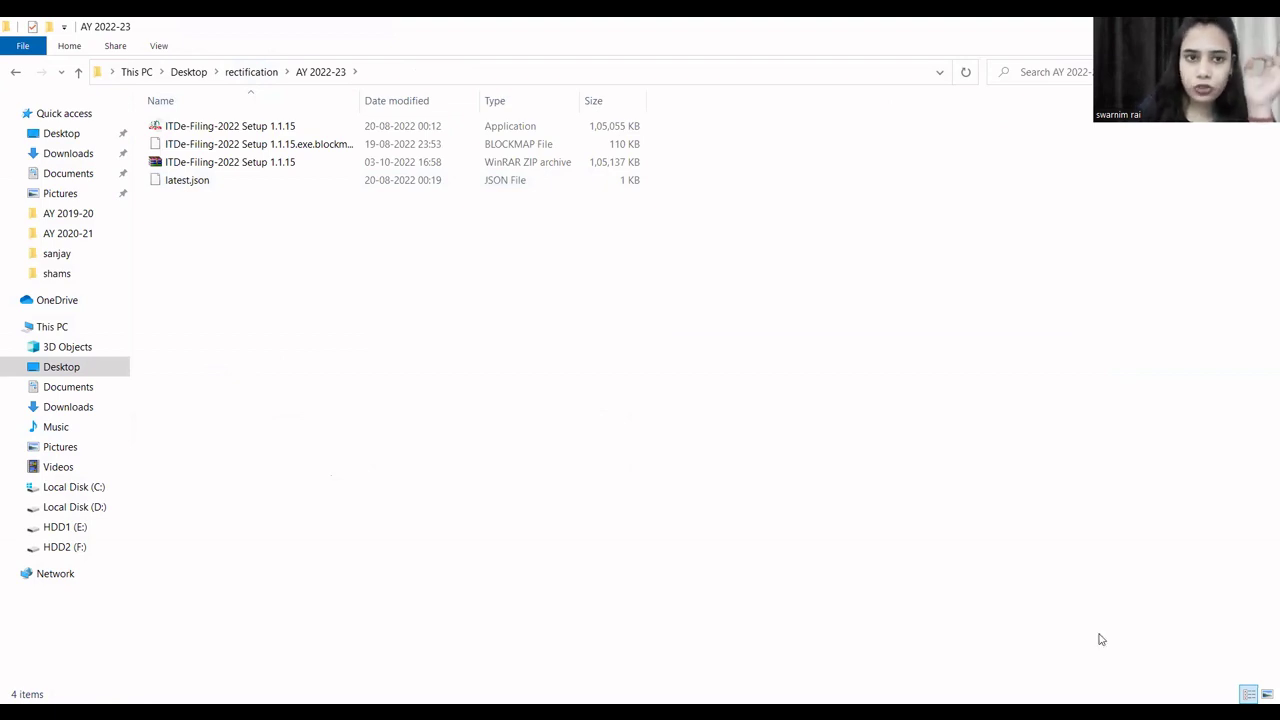
Return to the portal's New Request form and set the rectification assessment year to 2021-22
{"action": "key", "text": "alt+Tab"}
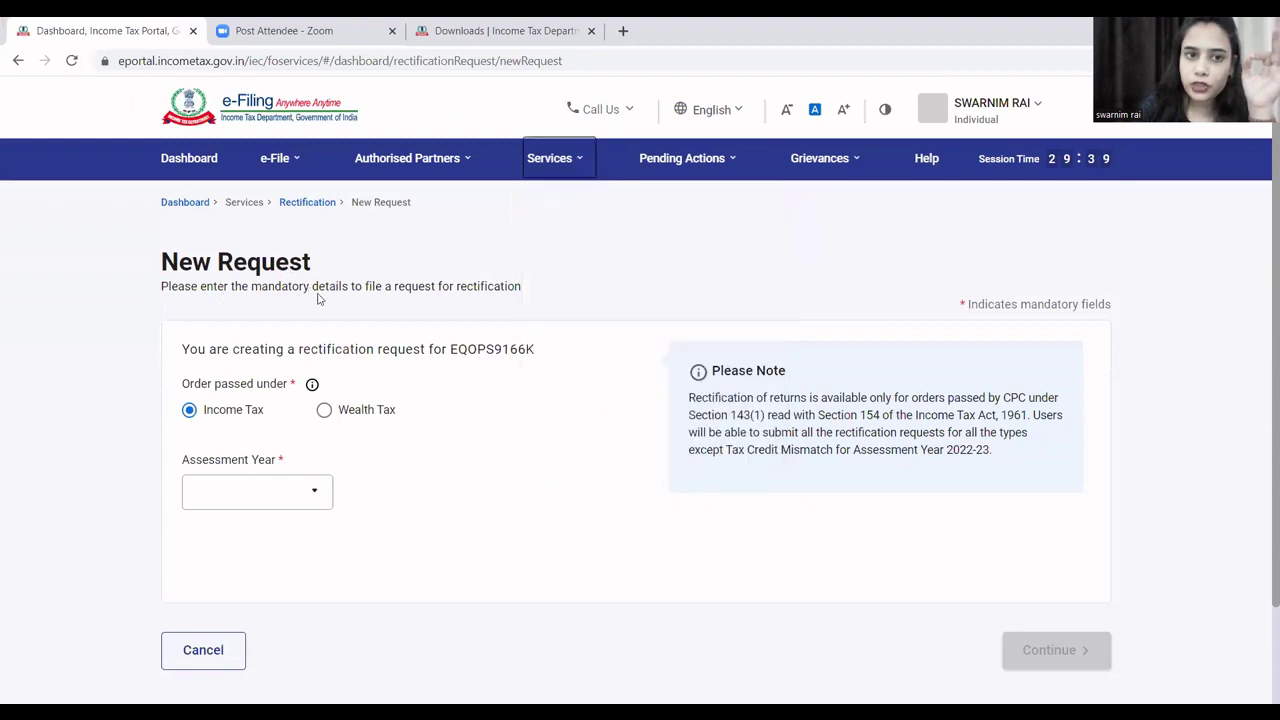
{"action": "left_click", "coordinate": [237, 495]}
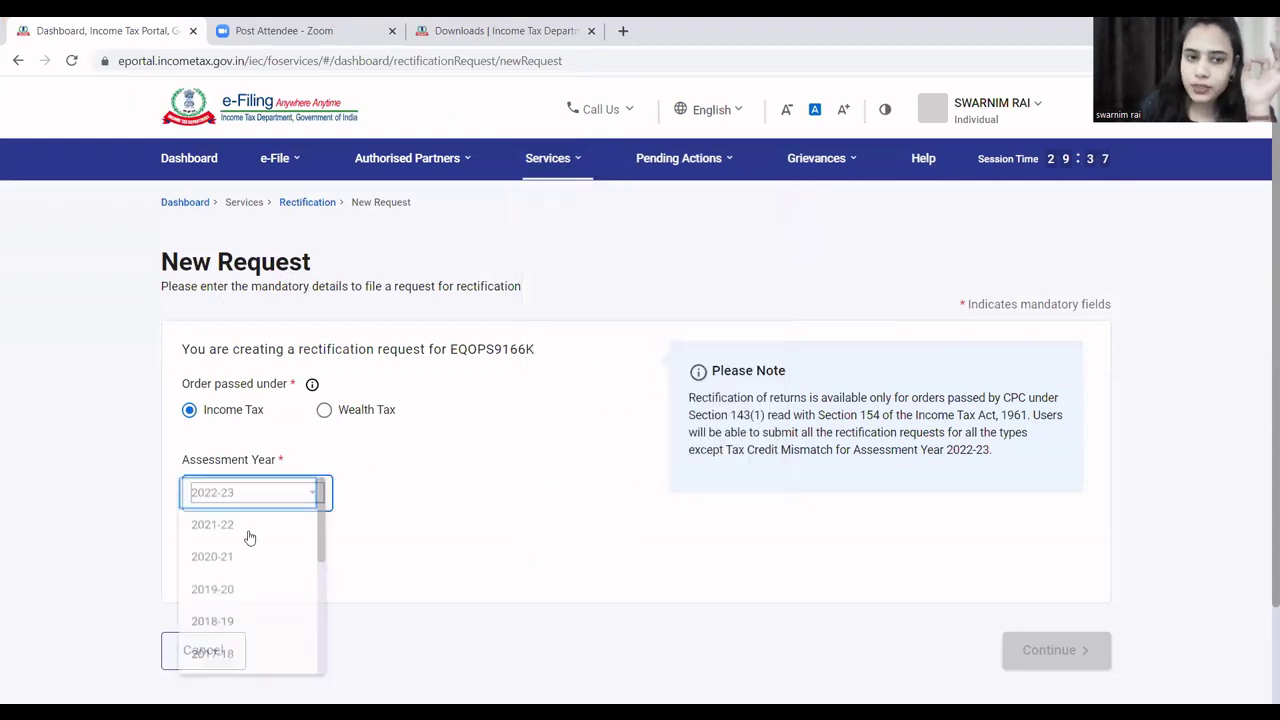
{"action": "scroll", "coordinate": [247, 615], "scroll_direction": "down", "scroll_amount": 2}
{"action": "scroll", "coordinate": [234, 643], "scroll_direction": "down", "scroll_amount": 1}
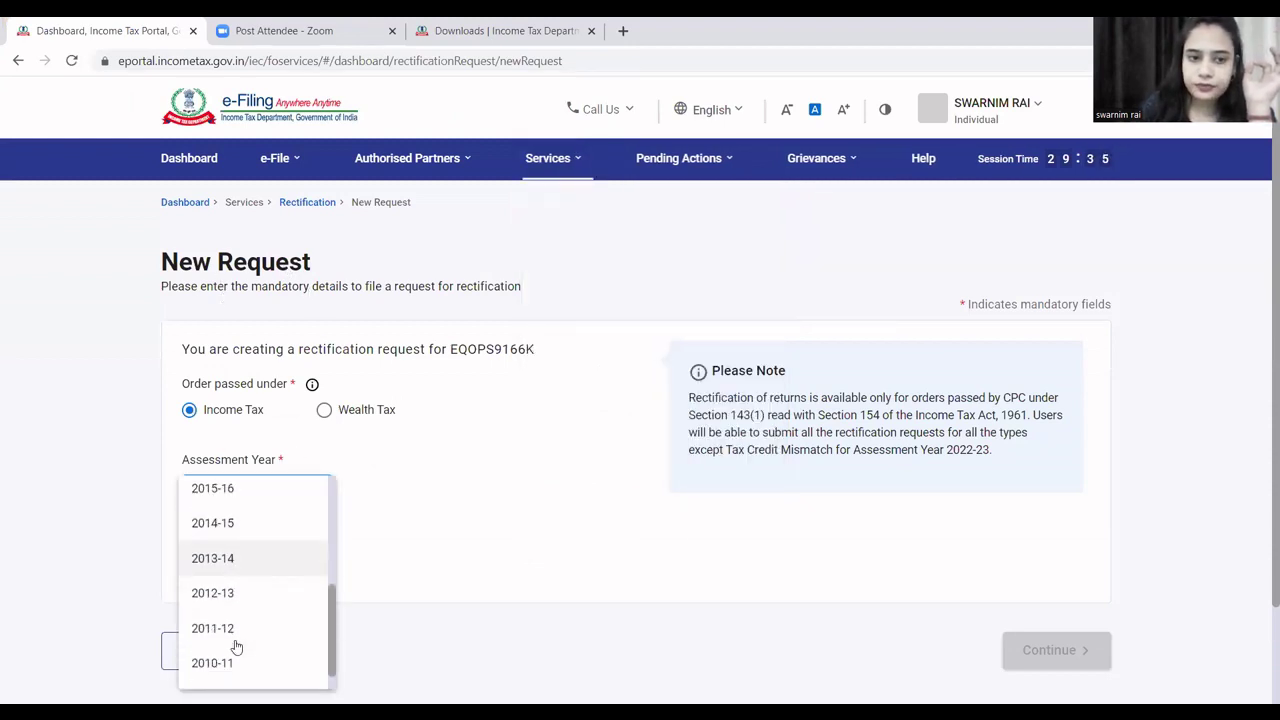
{"action": "scroll", "coordinate": [234, 640], "scroll_direction": "up", "scroll_amount": 3}
{"action": "left_click", "coordinate": [258, 532]}
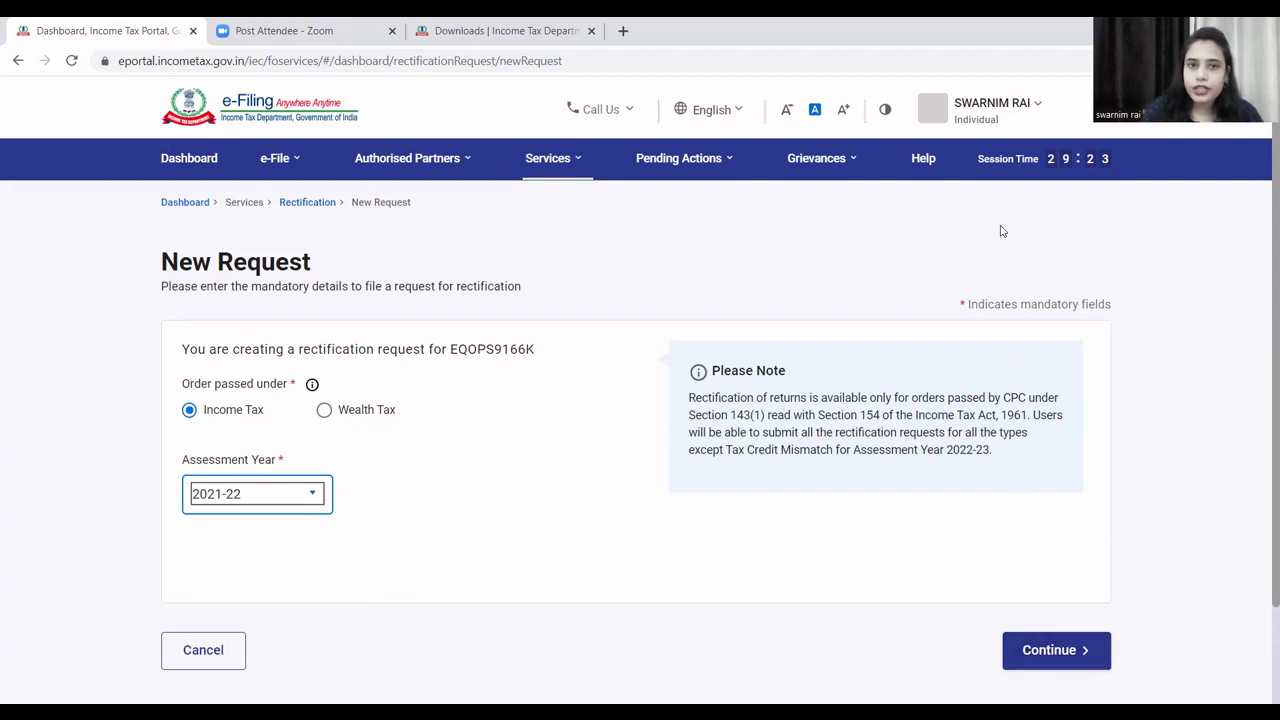
Show the 2022-23 utilities on the portal's Downloads page and launch ITDe-Filing-2022 Setup 1.1.15 from the AY 2022-23 folder
{"action": "left_click", "coordinate": [514, 30]}
{"action": "left_click", "coordinate": [538, 320]}
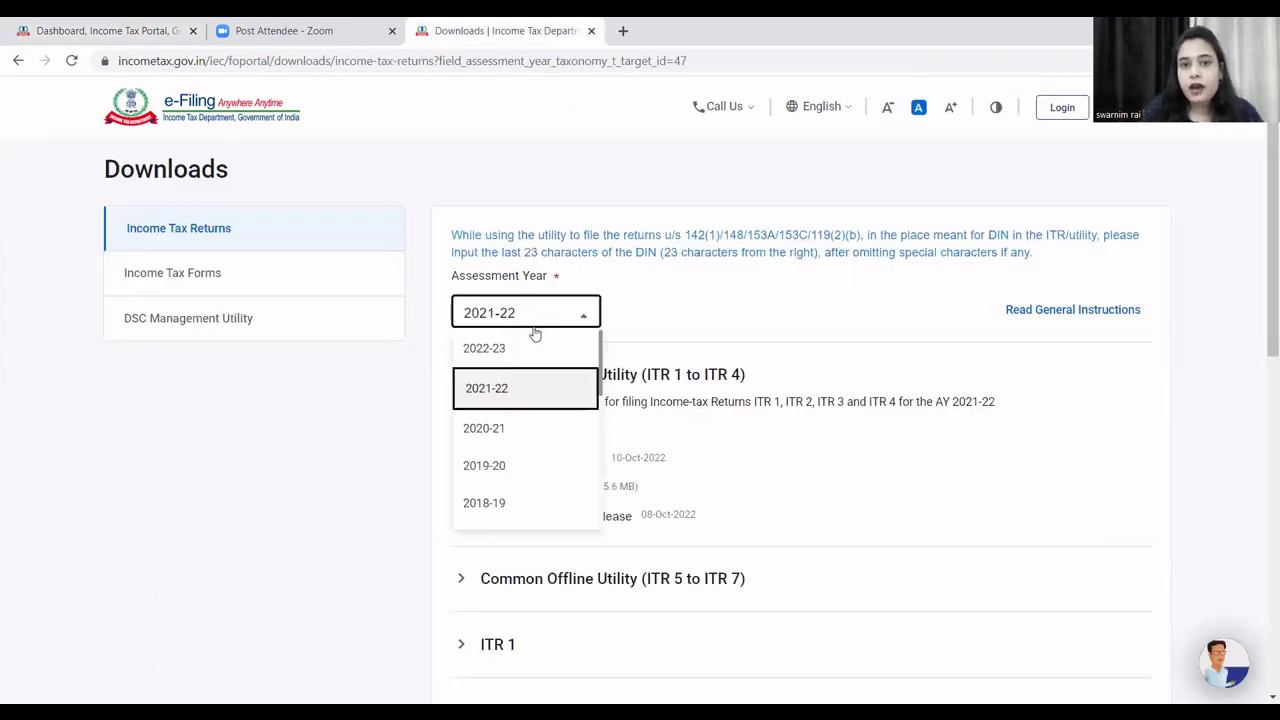
{"action": "left_click", "coordinate": [506, 352]}
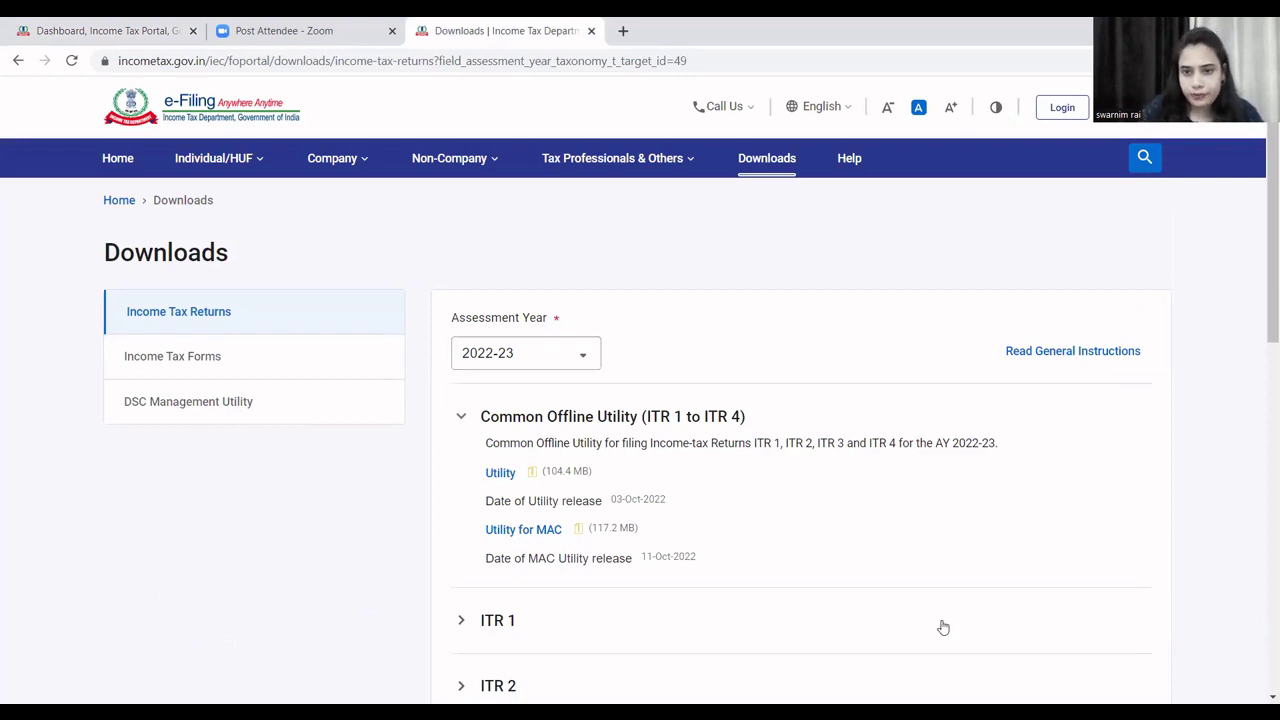
{"action": "key", "text": "alt+Tab"}
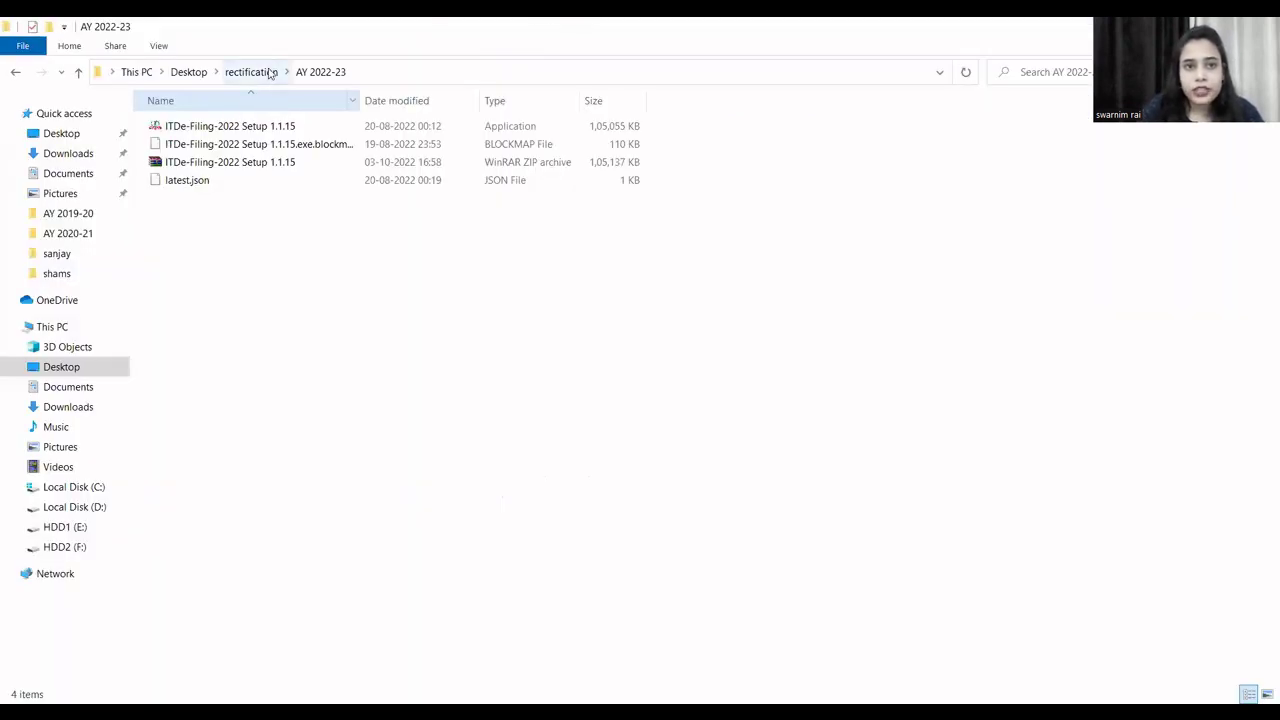
{"action": "double_click", "coordinate": [210, 128]}
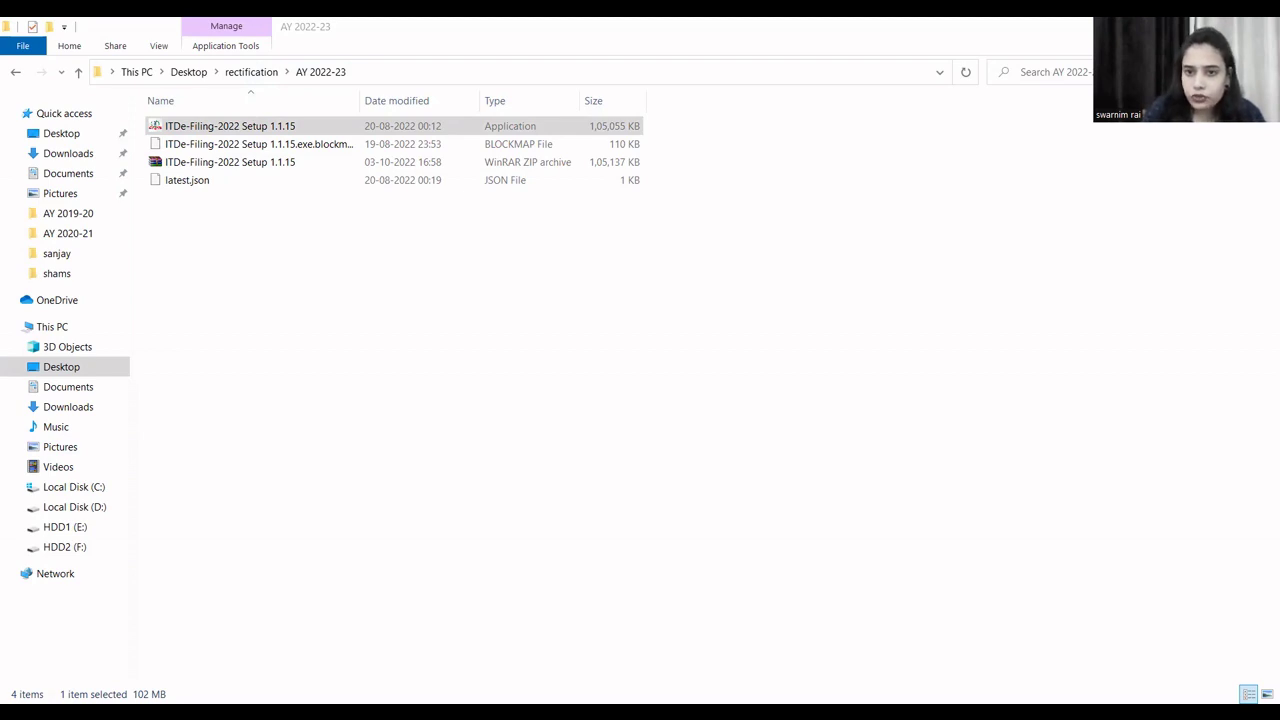
Switch back to the portal's rectification request form and continue with assessment year 2021-22
{"action": "key", "text": "alt+Tab"}
{"action": "left_click", "coordinate": [143, 28]}
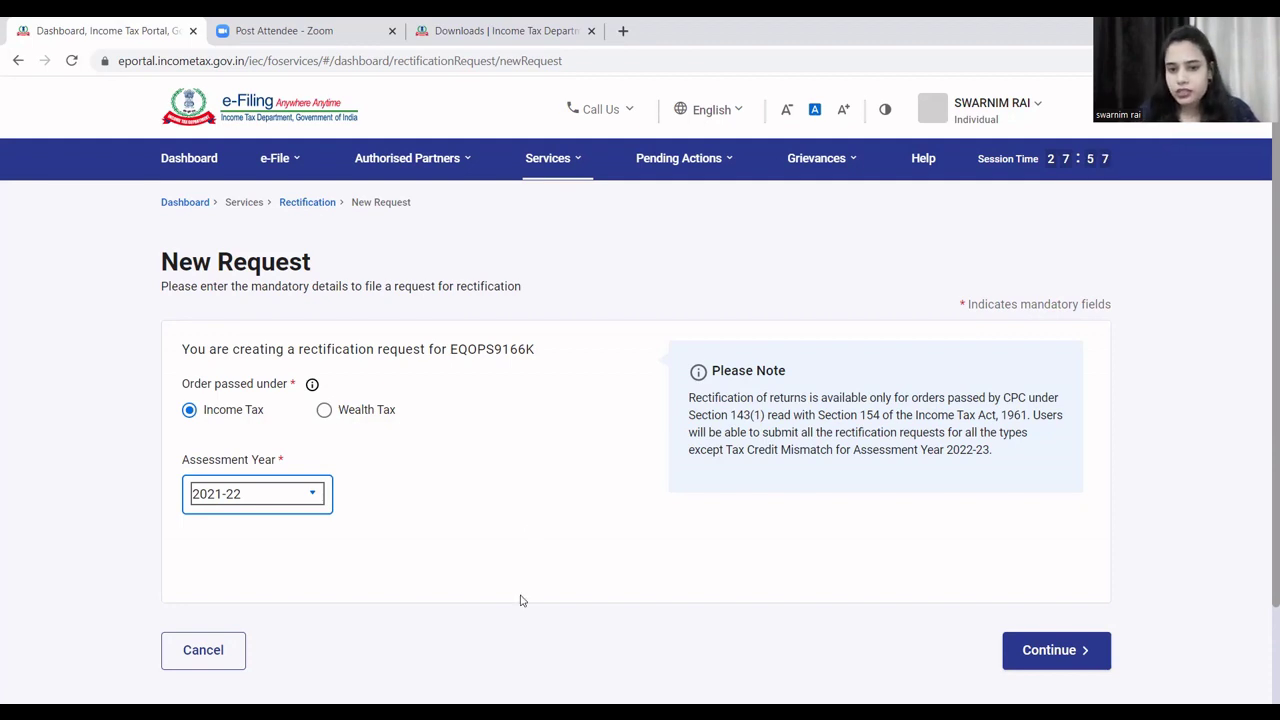
{"action": "left_click", "coordinate": [1028, 656]}
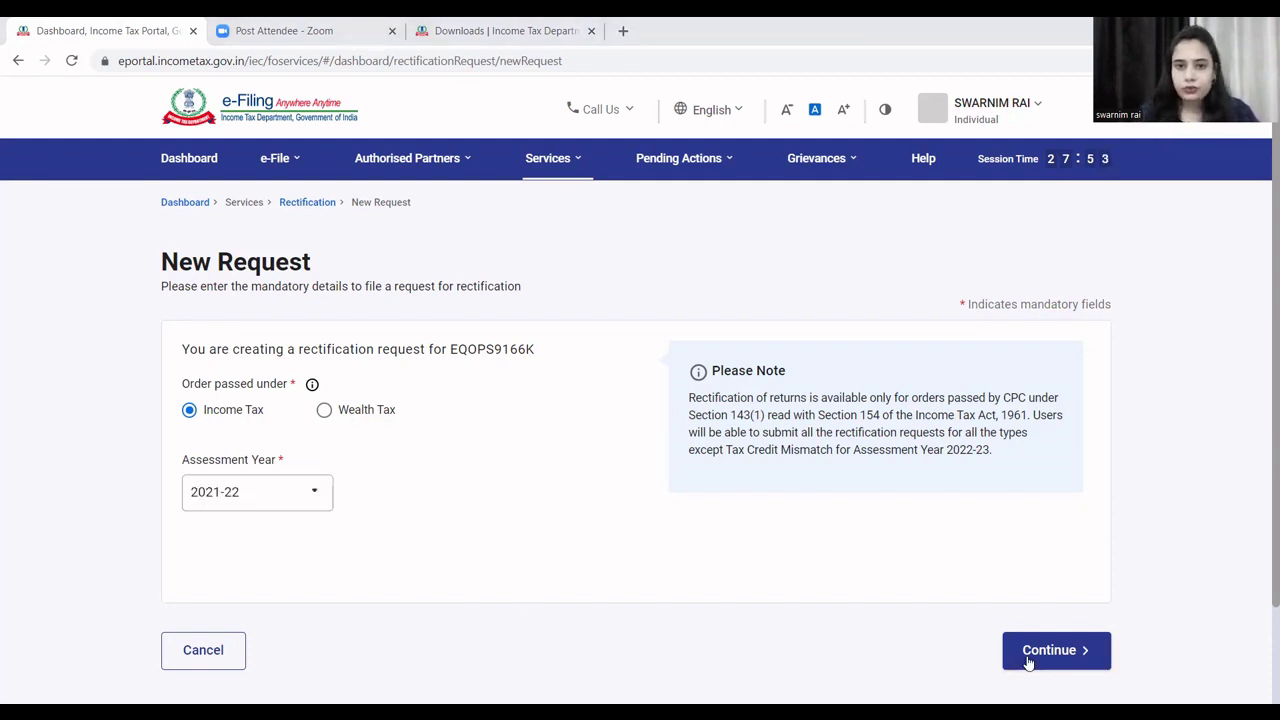